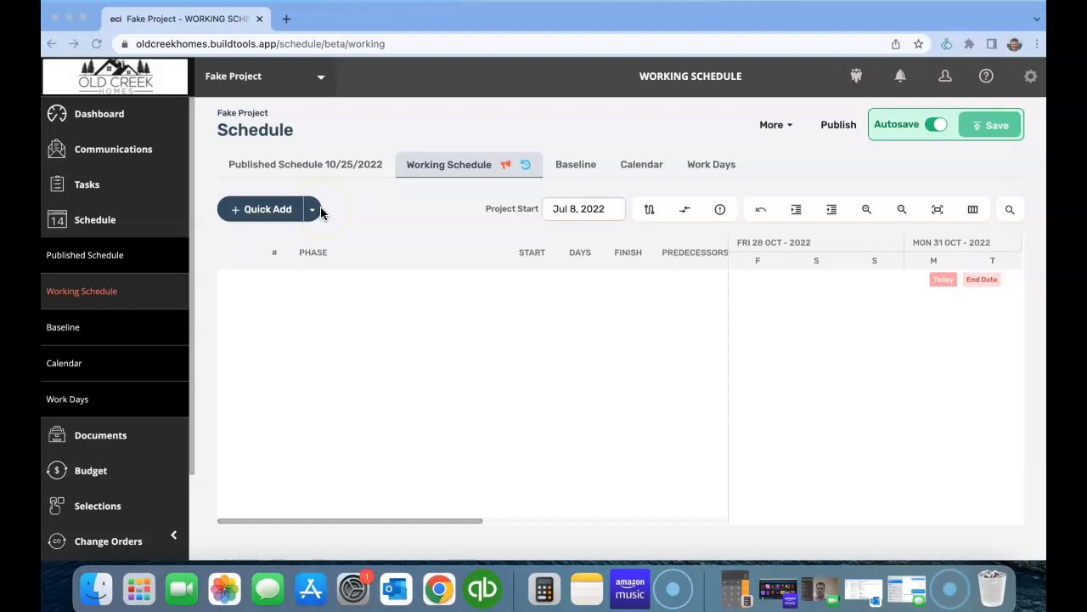
# Collapse the navigation sidebar to widen the working schedule of Fake Project.
pyautogui.click(316, 211)
pyautogui.click(47, 305)
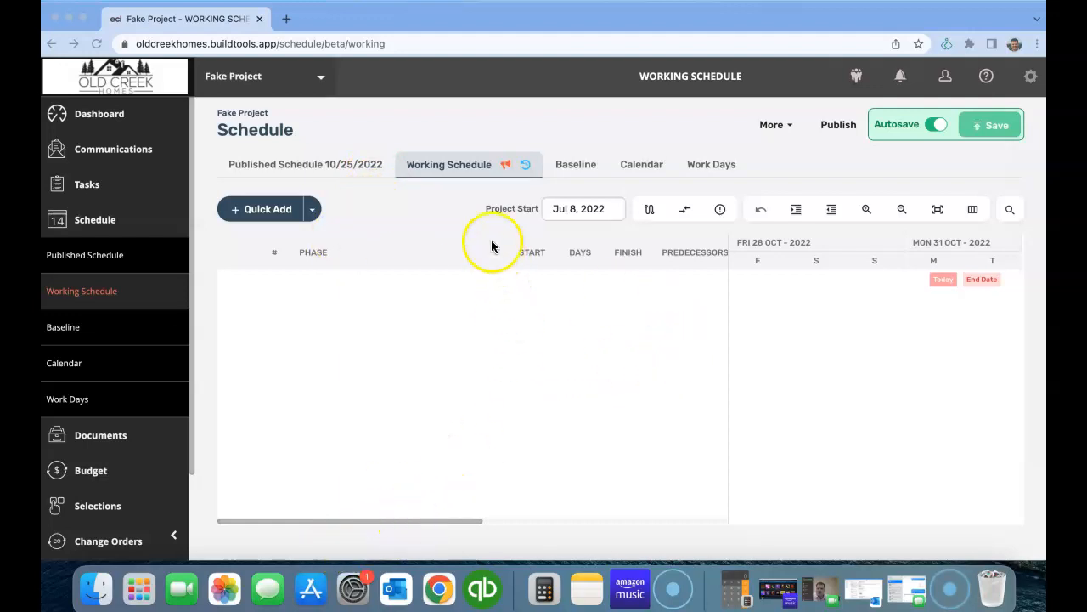
pyautogui.click(387, 521)
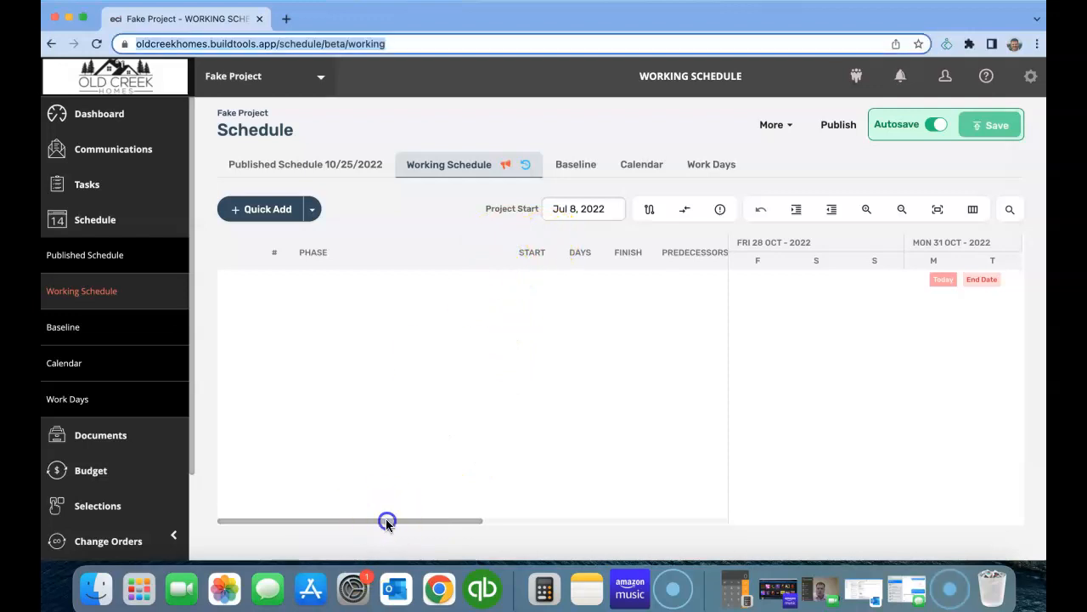
pyautogui.click(170, 535)
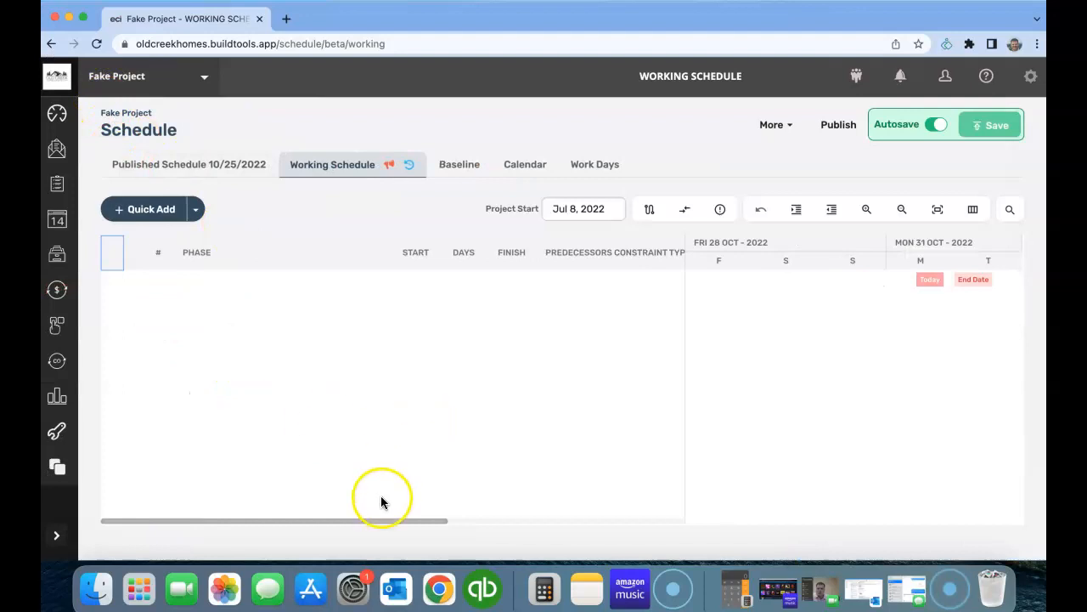
# Hide the Notes column and adjust the divider between the phase grid and the Gantt chart.
pyautogui.click(974, 210)
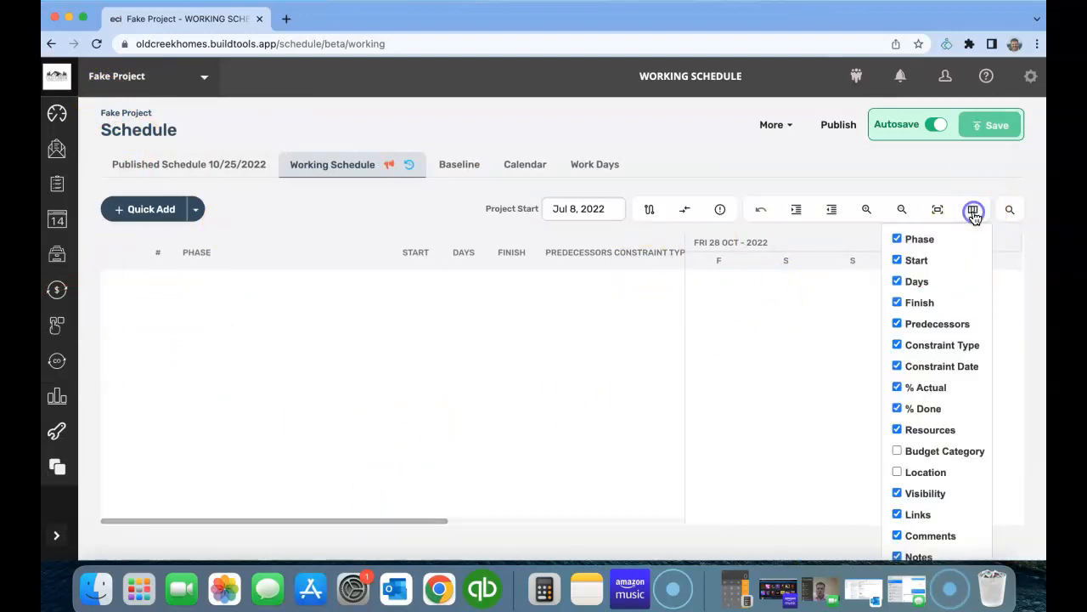
pyautogui.click(916, 556)
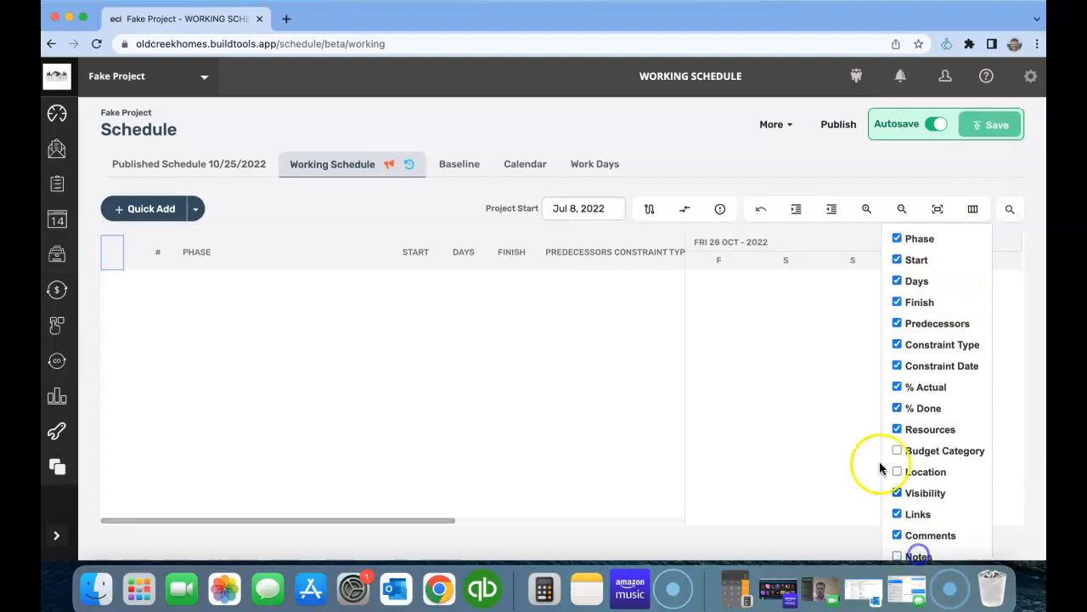
pyautogui.moveTo(682, 332); pyautogui.dragTo(855, 333)
pyautogui.moveTo(855, 377); pyautogui.dragTo(656, 379)
# Hide the Comments, Links, Visibility, Constraint Type, Constraint Date and % Actual columns of the schedule grid.
pyautogui.click(975, 210)
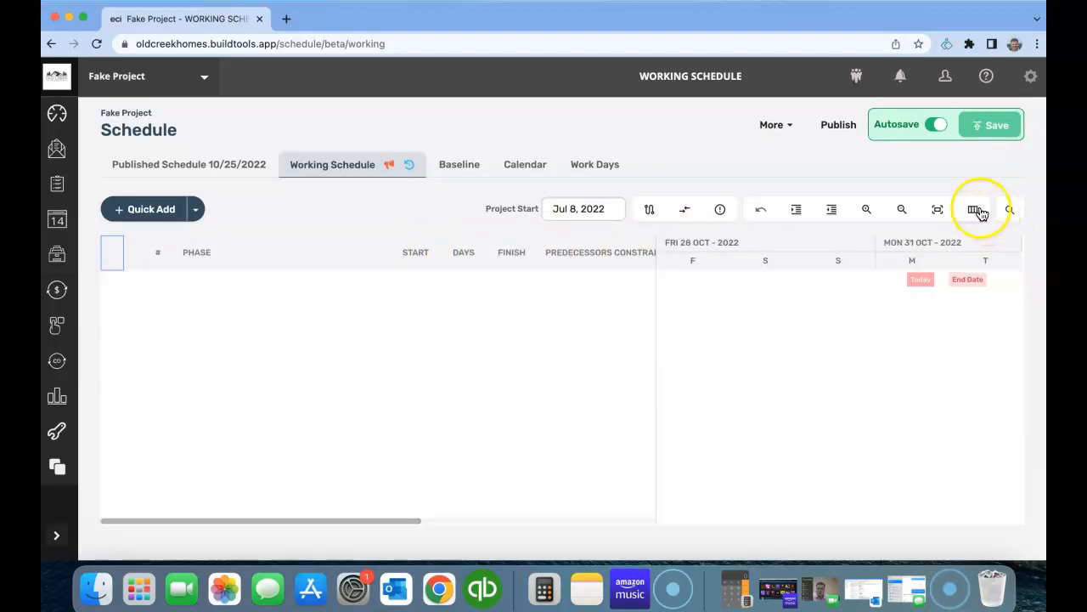
pyautogui.click(918, 514)
pyautogui.click(919, 492)
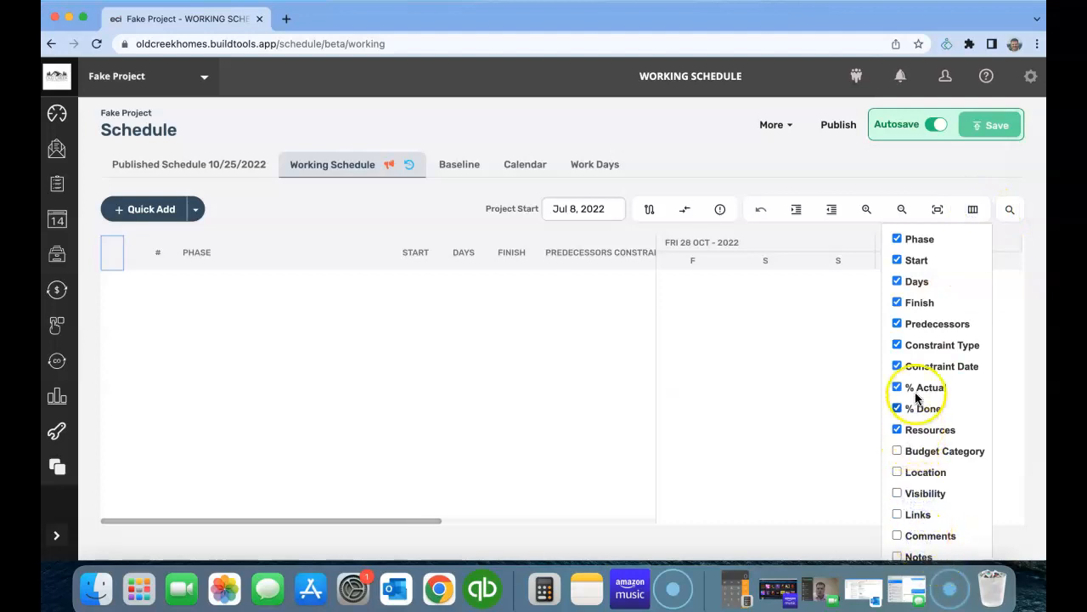
pyautogui.click(927, 345)
pyautogui.click(924, 366)
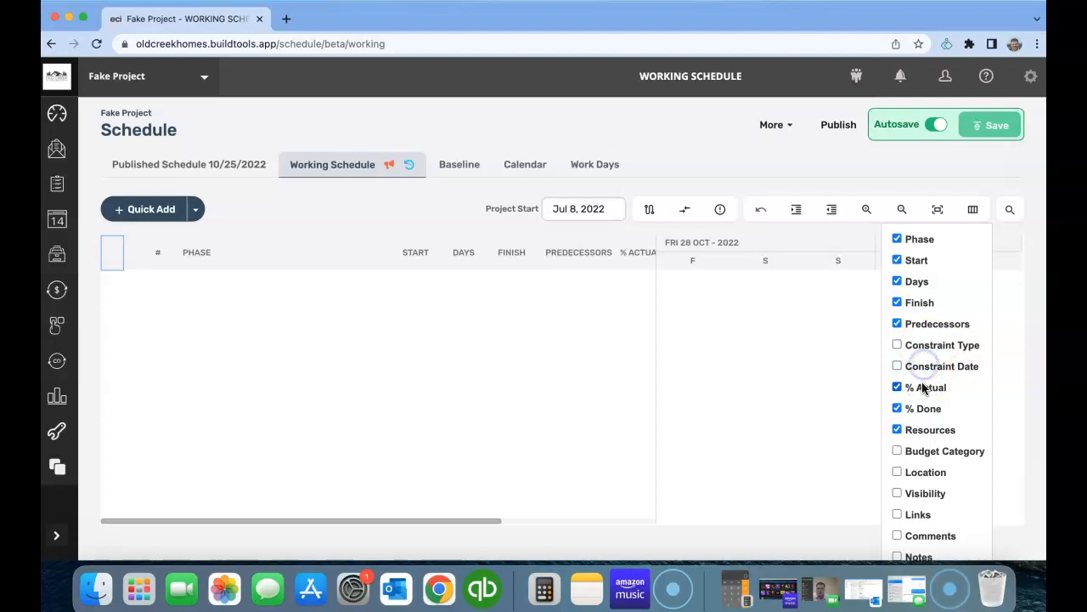
pyautogui.click(924, 388)
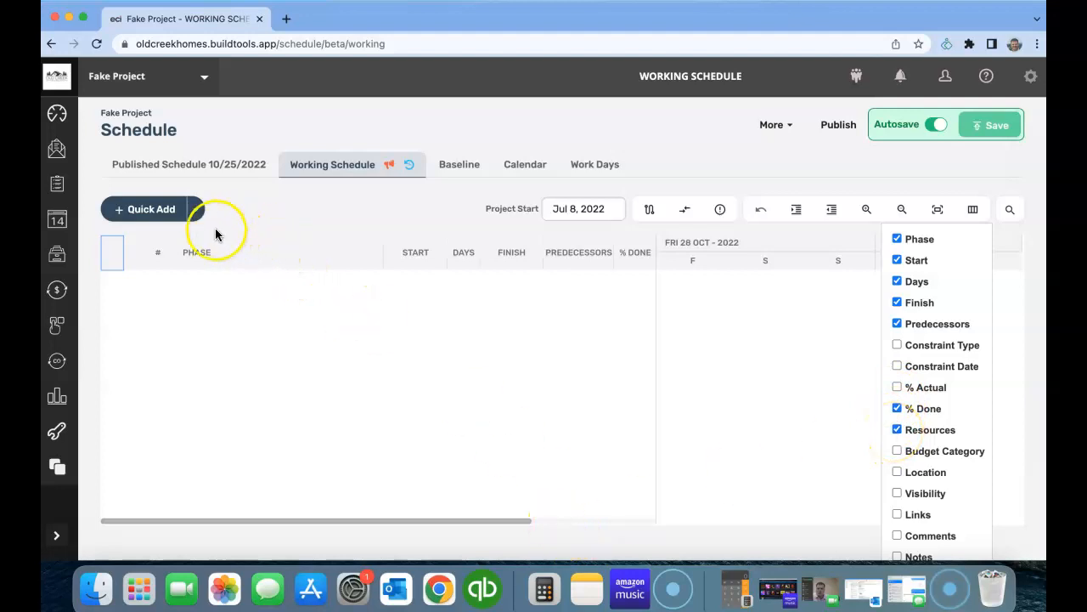
# Add a first new phase to the empty working schedule.
pyautogui.click(134, 218)
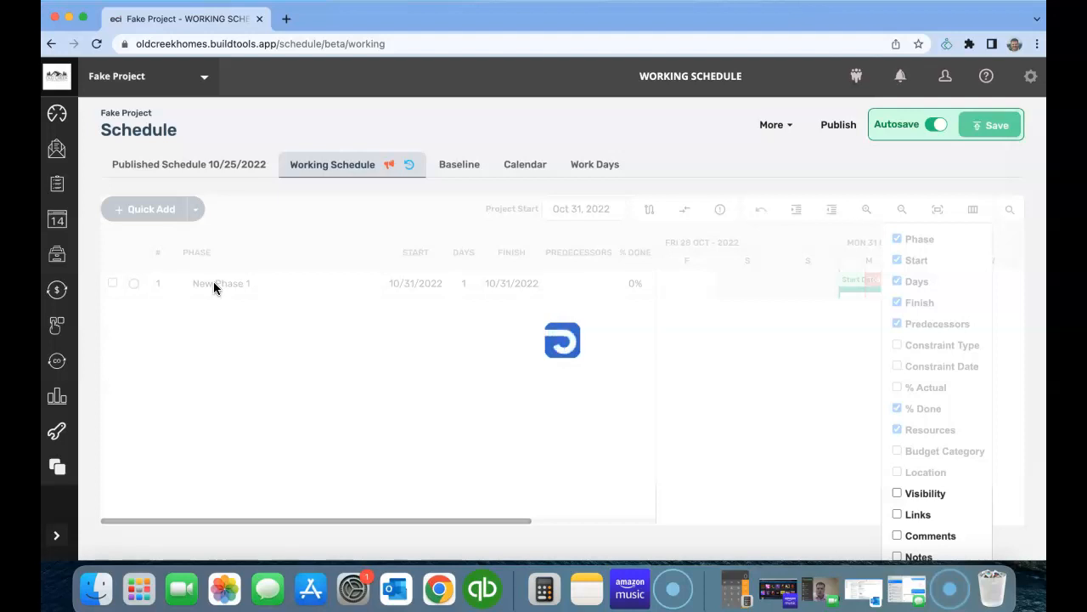
pyautogui.click(308, 283)
pyautogui.click(230, 288)
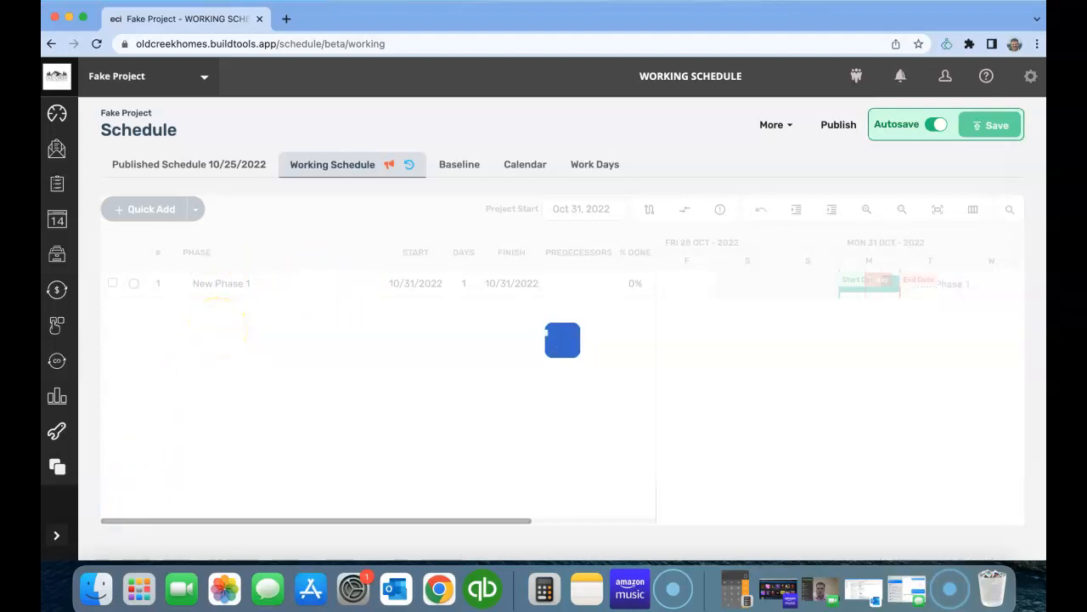
pyautogui.click(255, 242)
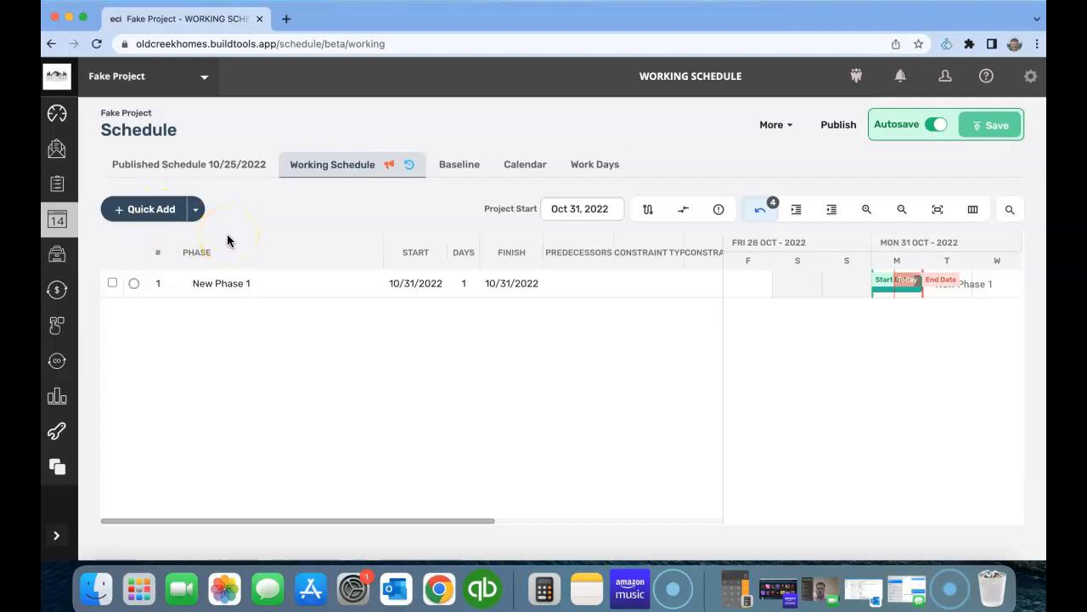
# Clear the project selection to load all projects' schedules, and return to the Fake Project template's working schedule.
pyautogui.click(204, 76)
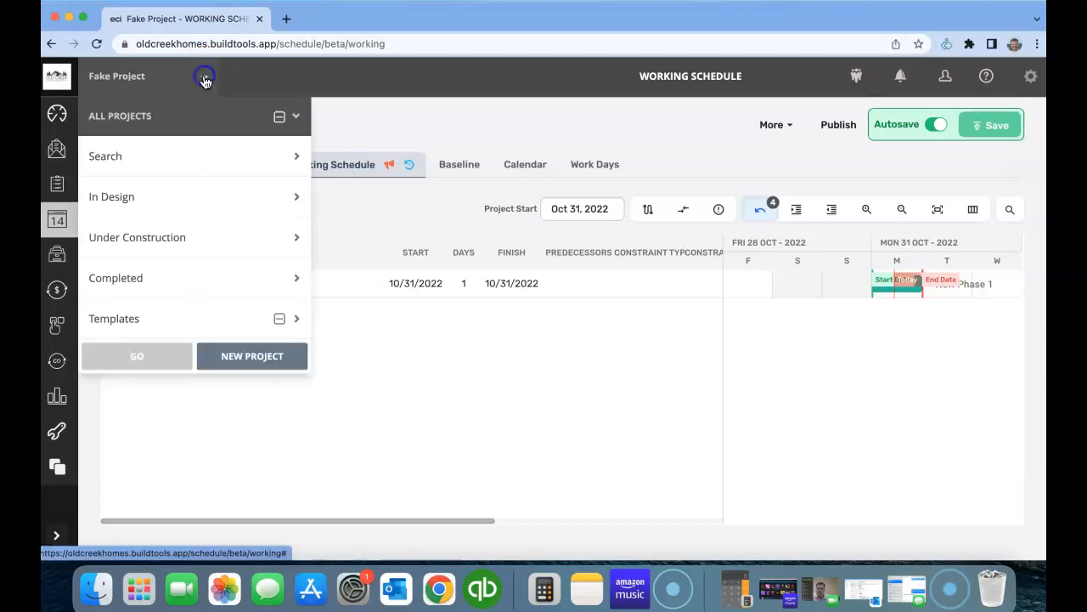
pyautogui.click(294, 318)
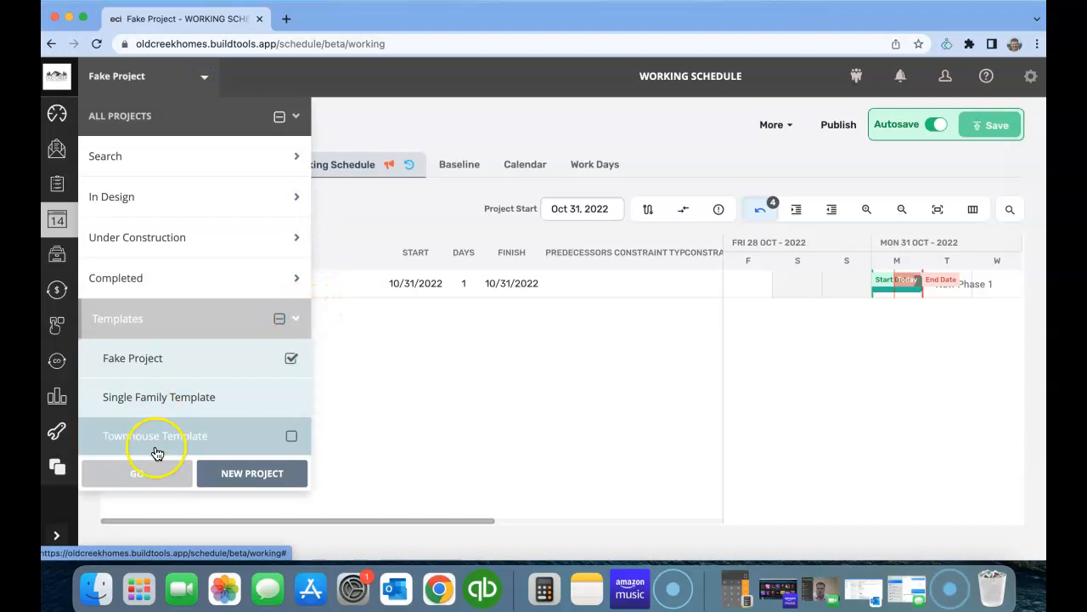
pyautogui.click(292, 358)
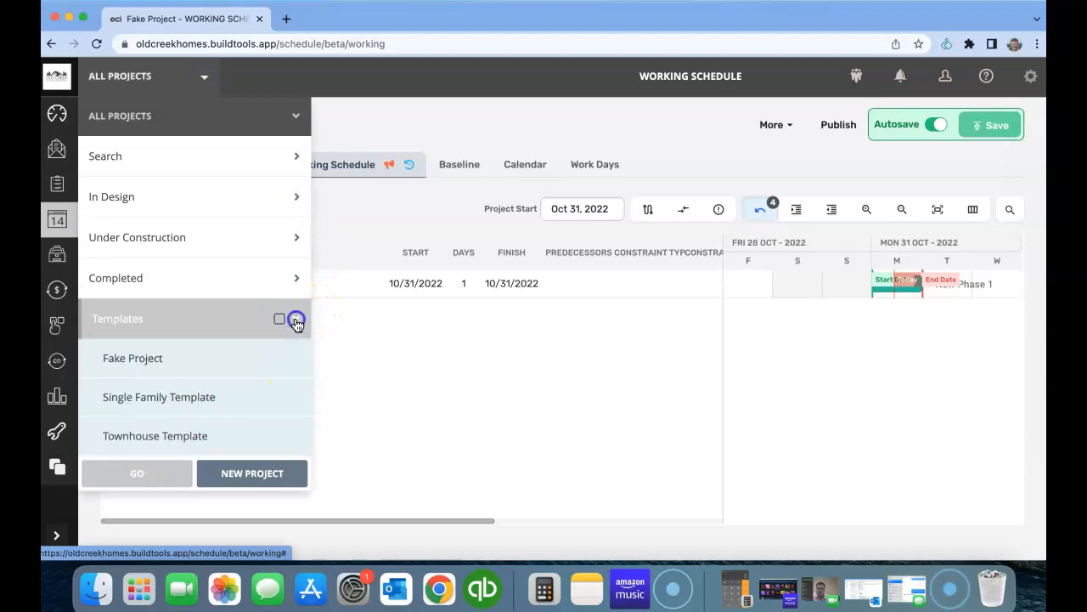
pyautogui.click(295, 320)
pyautogui.click(402, 117)
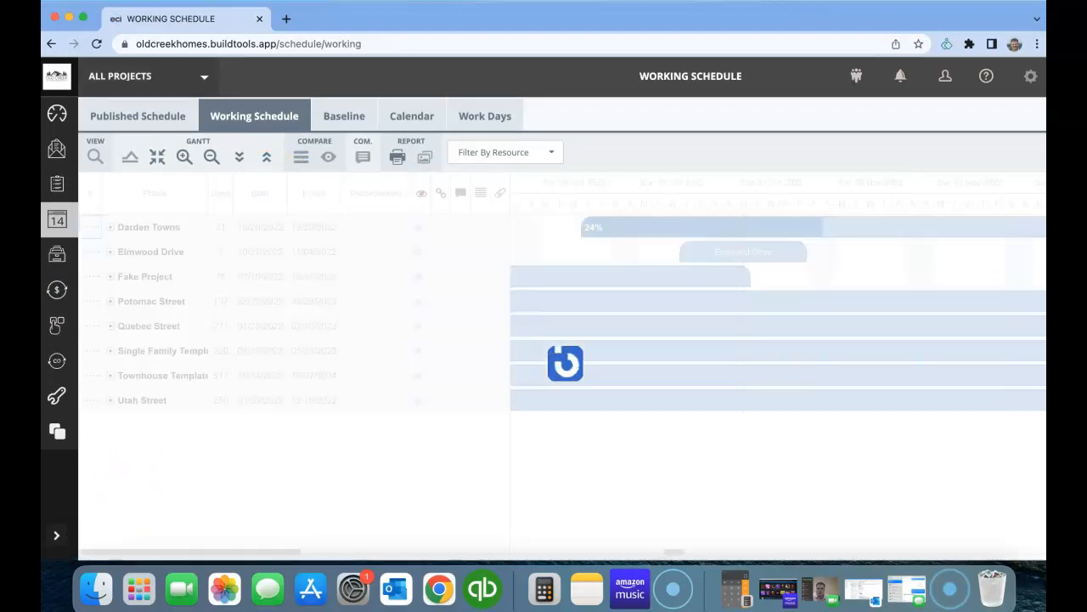
pyautogui.click(204, 79)
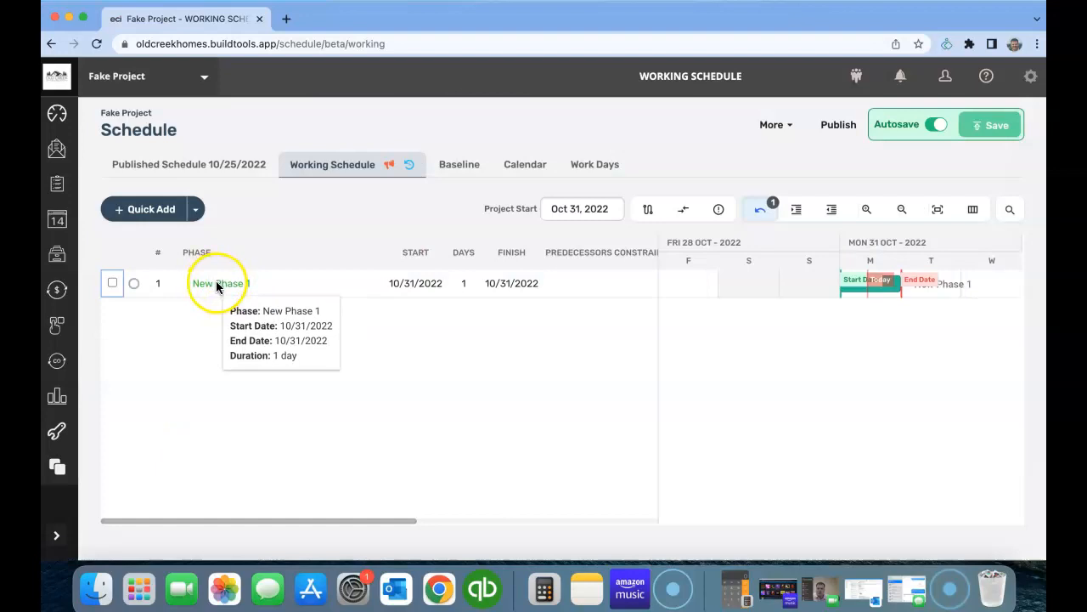
# Rename the first phase INTERIOR and add a second phase named EXTERIOR.
pyautogui.doubleClick(217, 285)
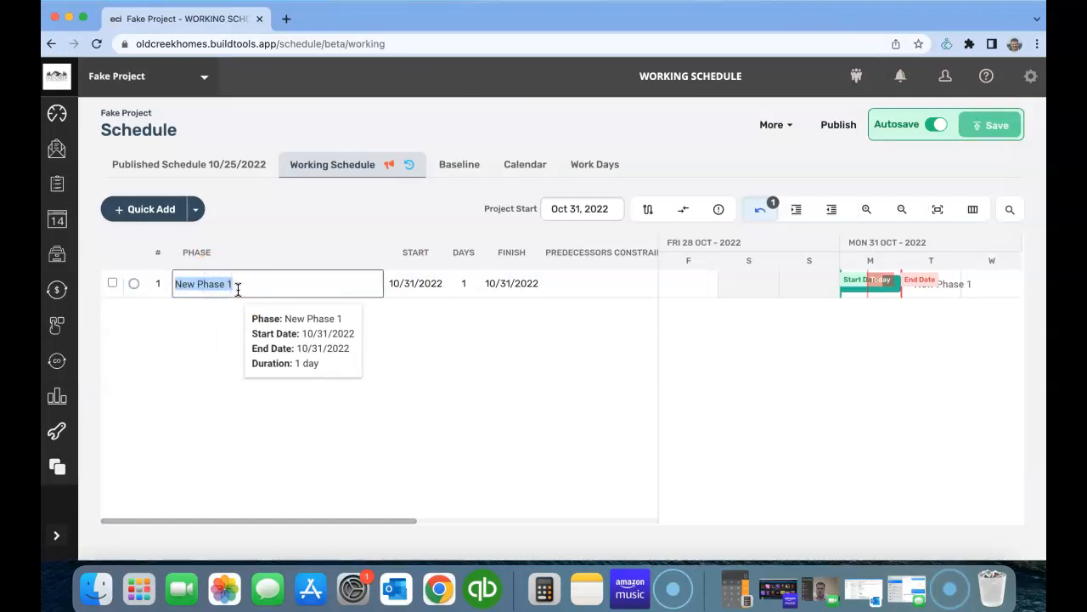
pyautogui.write('CON')
pyautogui.click(149, 211)
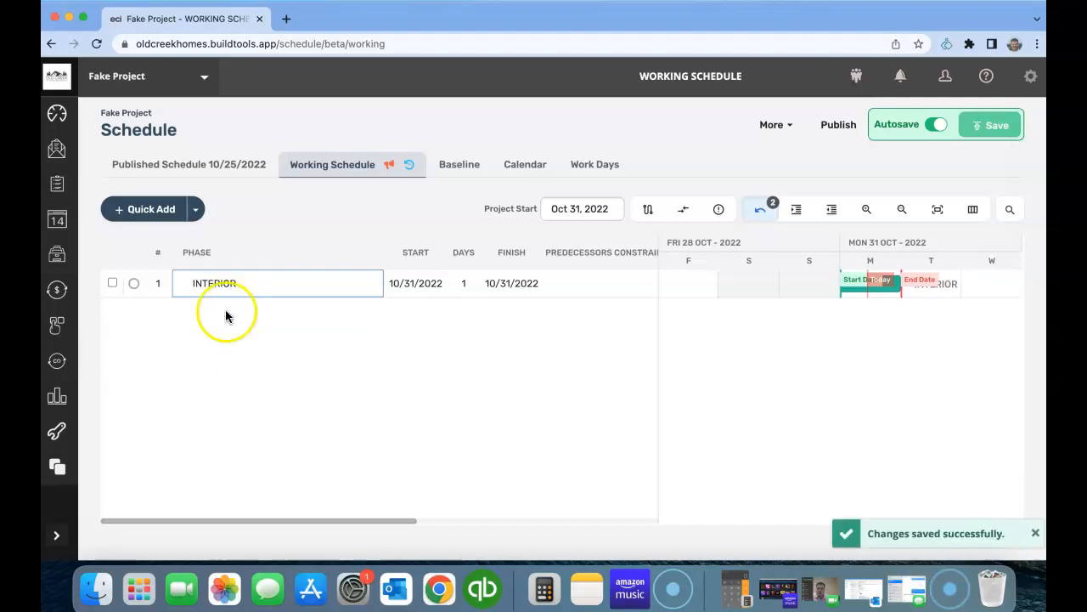
pyautogui.doubleClick(226, 311)
pyautogui.write('ex')
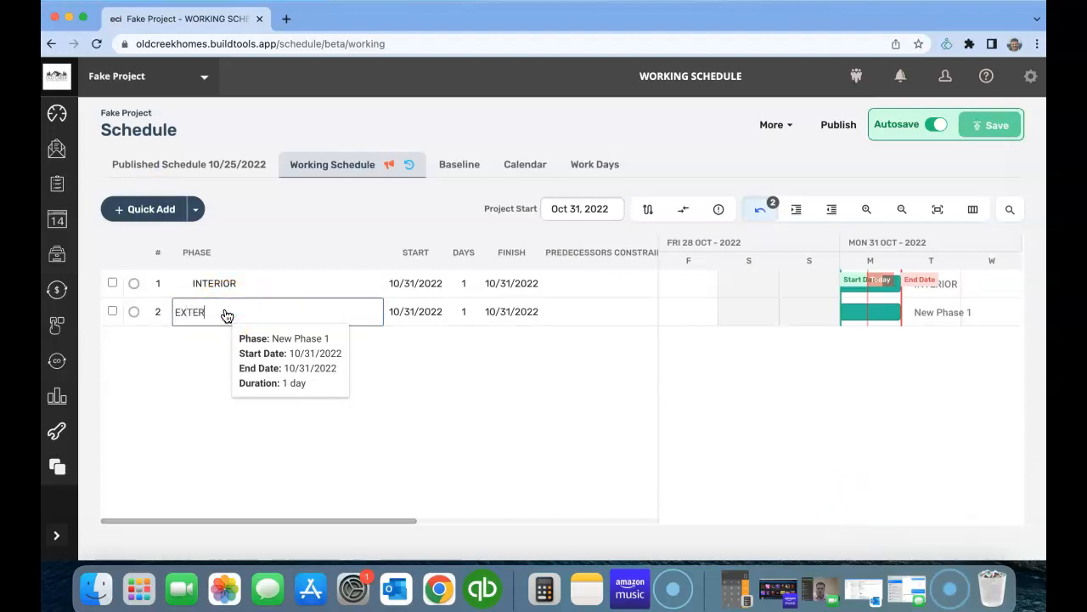
pyautogui.press('Return')
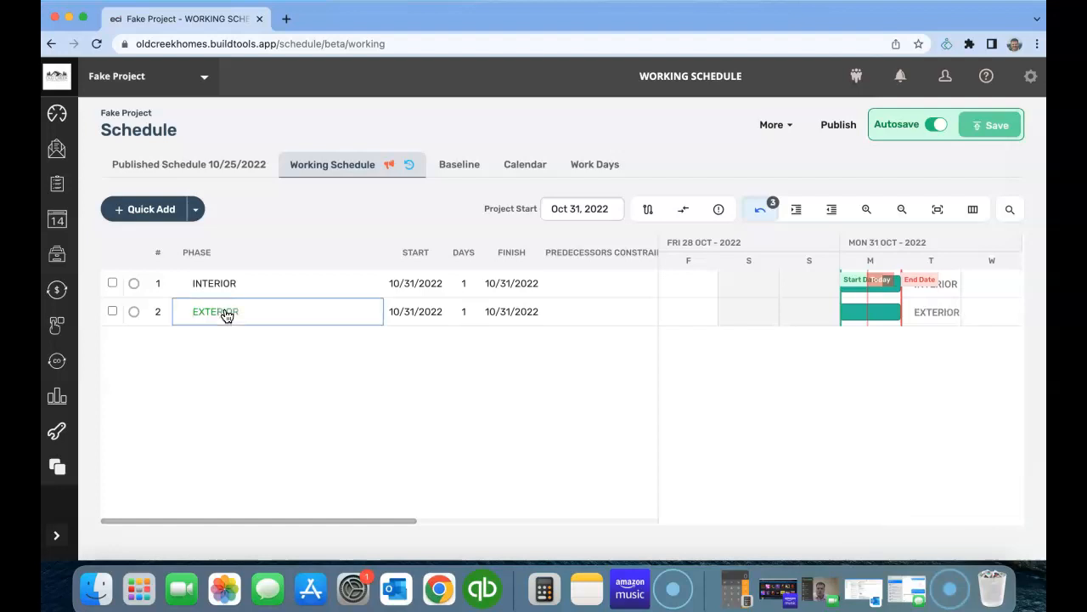
pyautogui.click(234, 371)
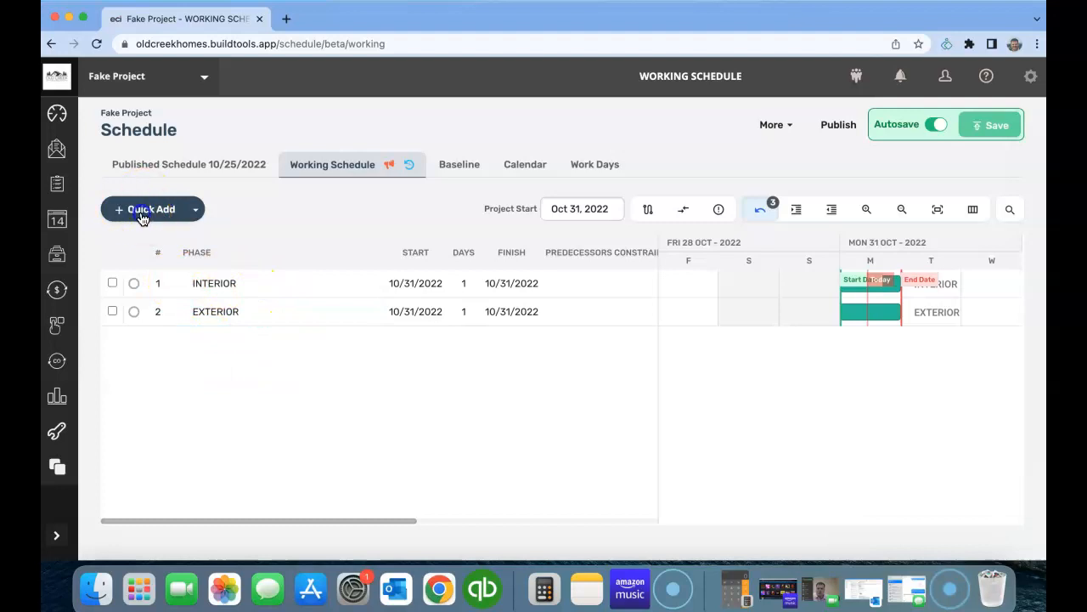
# Add a third phase named Drywall.
pyautogui.click(142, 210)
pyautogui.click(225, 343)
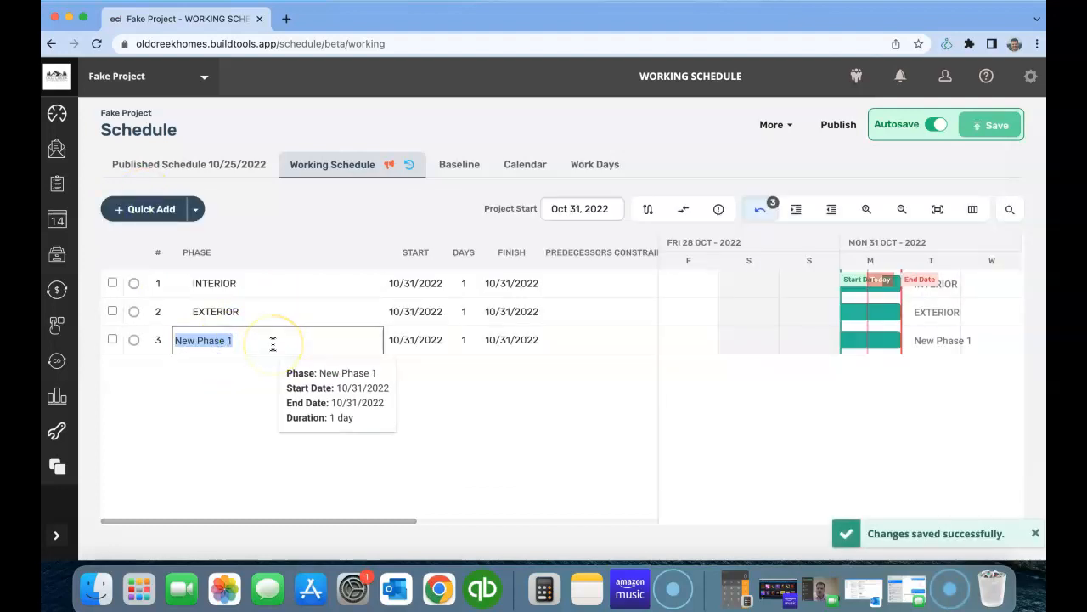
pyautogui.write('DRYW')
pyautogui.press('BackSpace')
pyautogui.press('BackSpace')
pyautogui.press('BackSpace')
pyautogui.write('rywall')
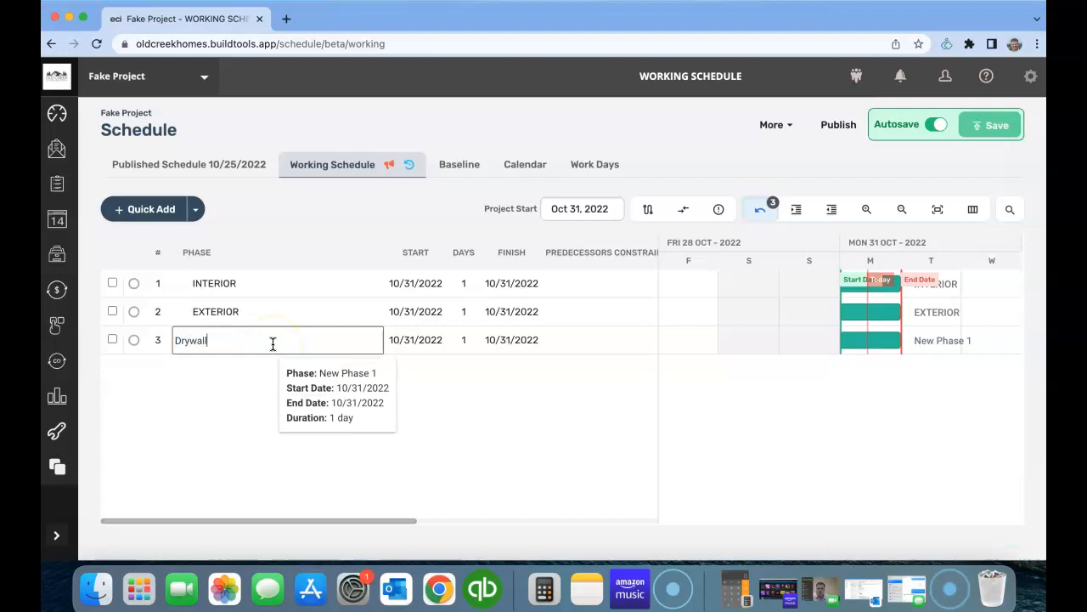
pyautogui.press('Return')
# Add two more phases below Drywall, named Trim and Paint.
pyautogui.click(162, 209)
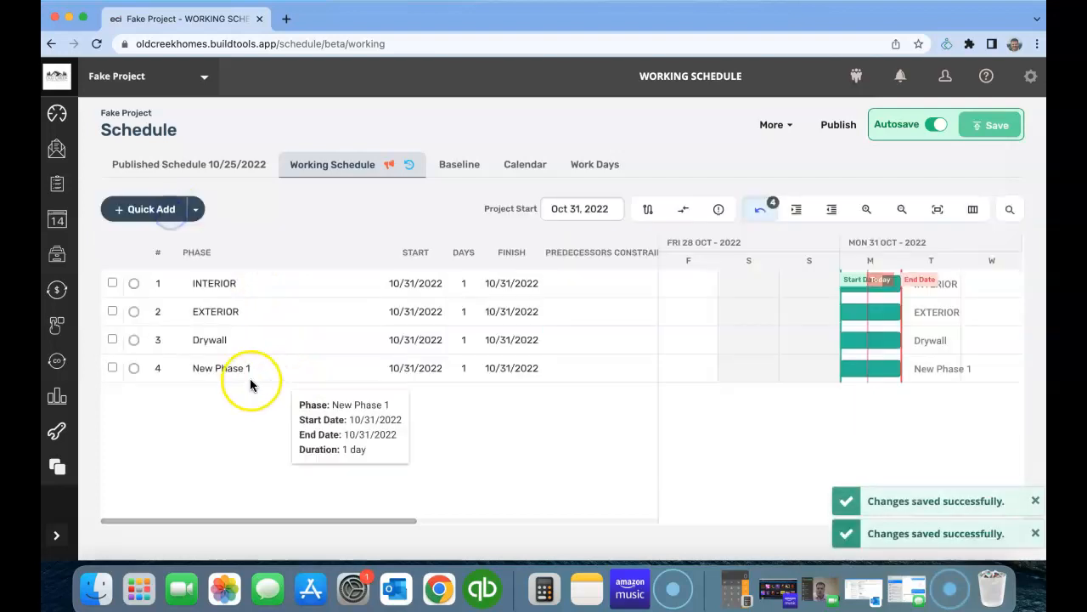
pyautogui.click(241, 369)
pyautogui.write('Trim')
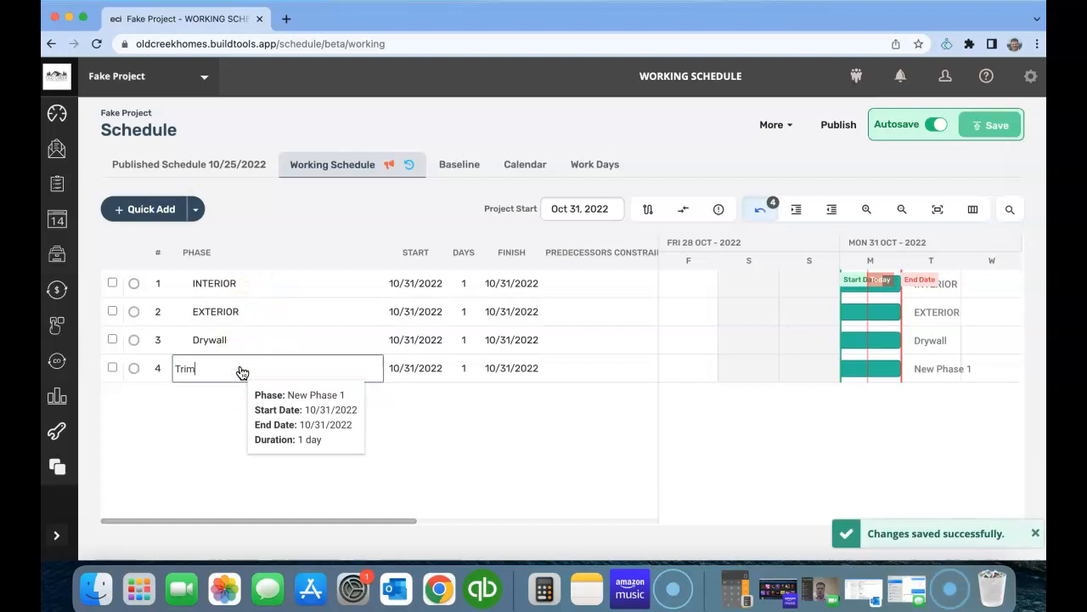
pyautogui.moveTo(77, 230)
pyautogui.click(166, 209)
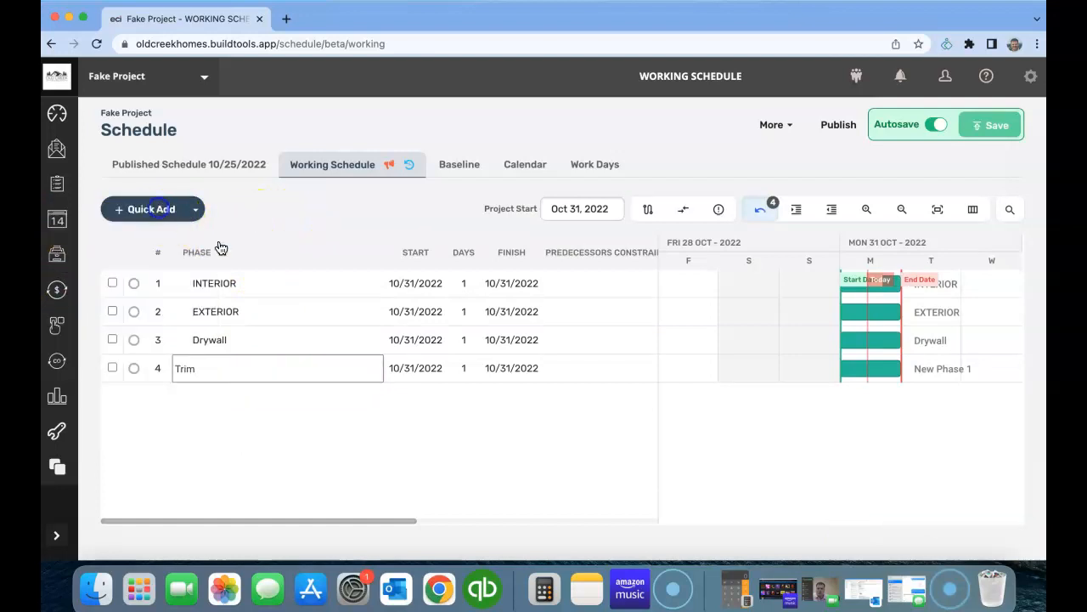
pyautogui.click(231, 404)
pyautogui.write('a')
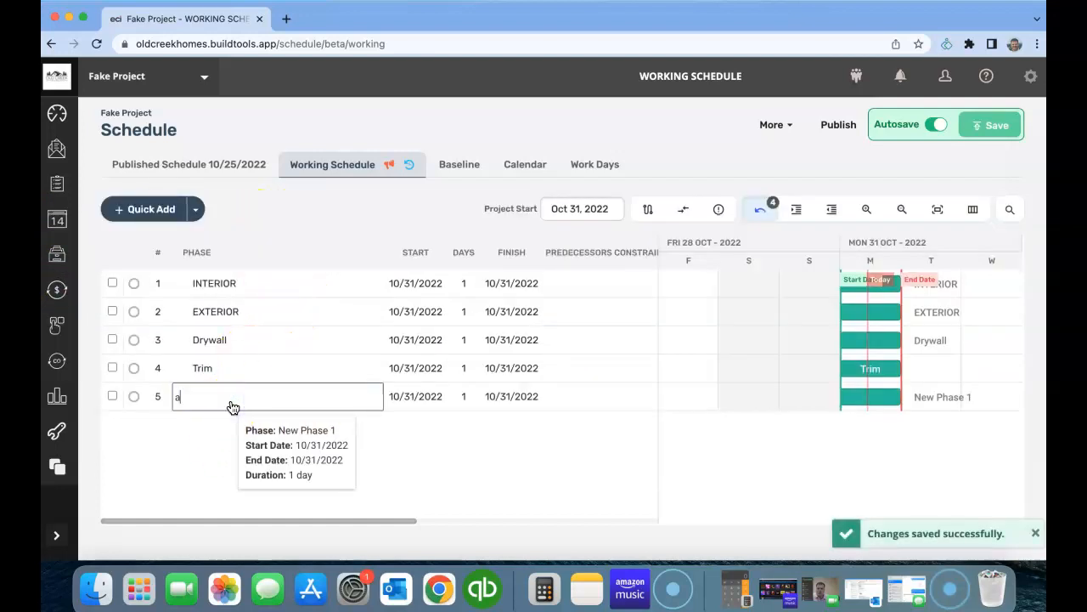
pyautogui.write('Paint')
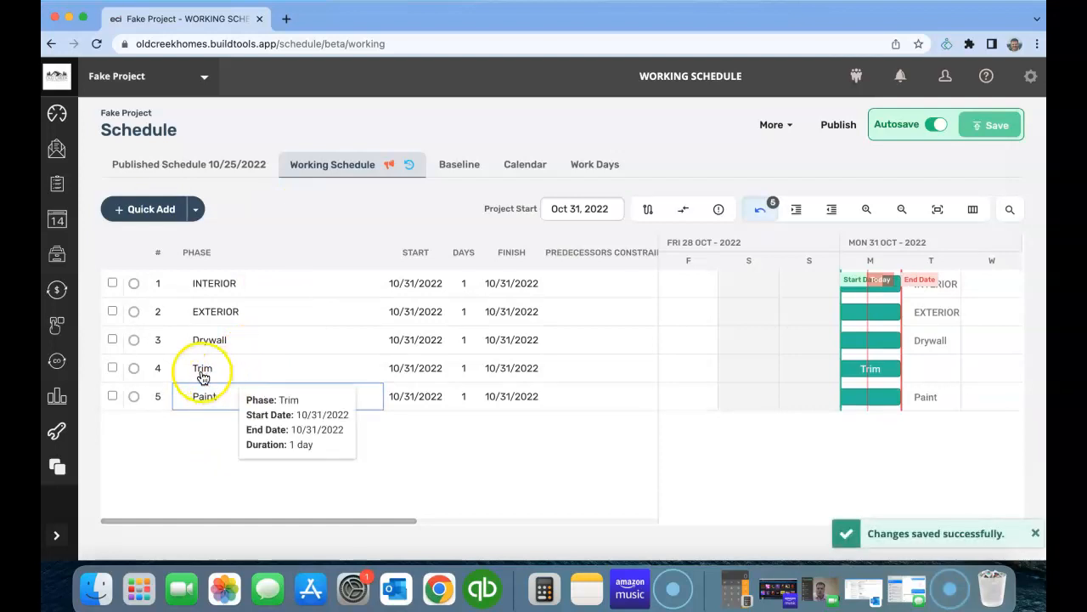
pyautogui.click(177, 456)
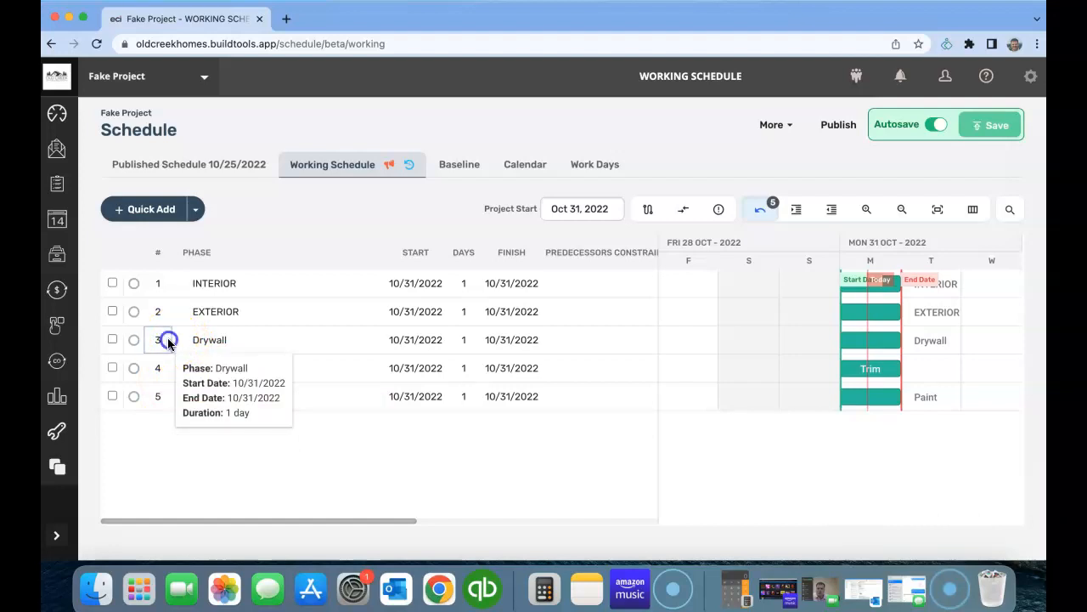
# Move Drywall directly above EXTERIOR and place Trim beneath it as a subphase of Drywall.
pyautogui.moveTo(168, 341); pyautogui.dragTo(170, 295)
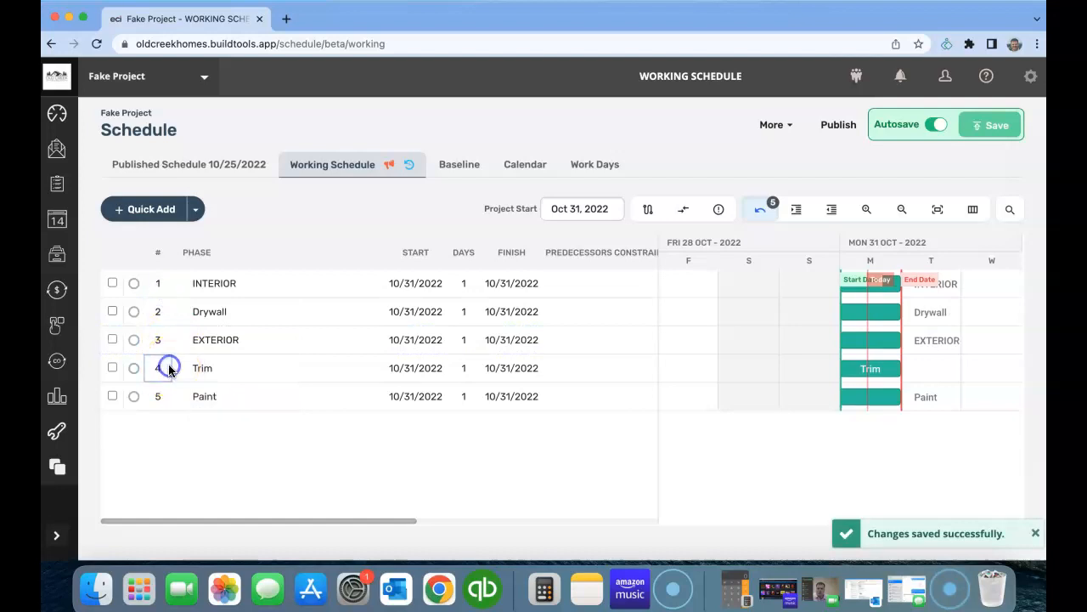
pyautogui.moveTo(168, 372); pyautogui.dragTo(170, 316)
pyautogui.click(179, 314)
pyautogui.click(180, 341)
pyautogui.click(233, 483)
pyautogui.click(167, 364)
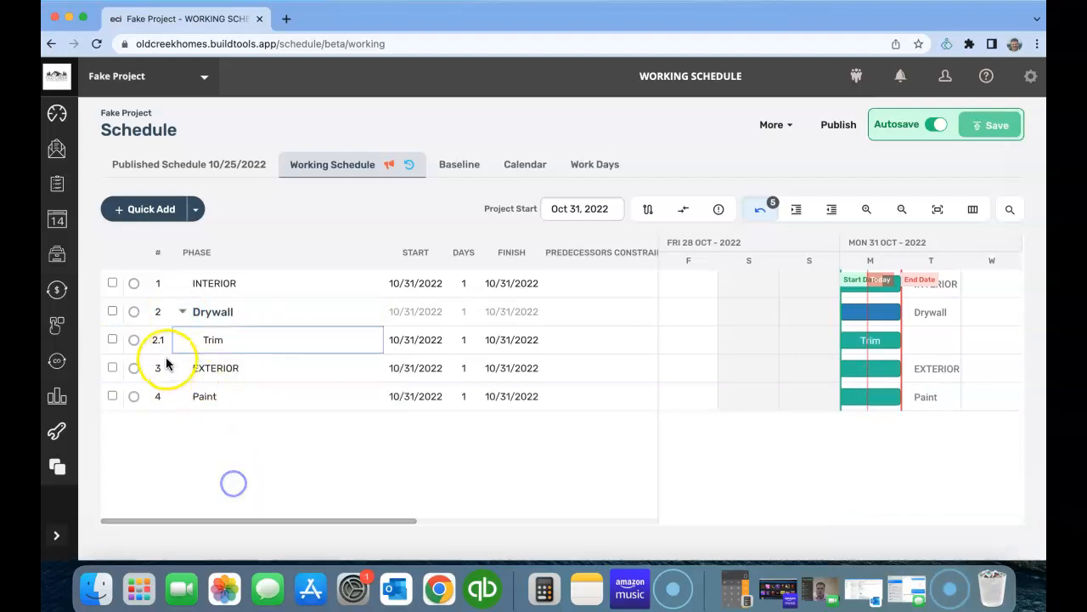
# Bring Trim back to the top level and order the phases INTERIOR, Drywall, Trim, Paint, EXTERIOR.
pyautogui.moveTo(163, 342); pyautogui.dragTo(215, 299)
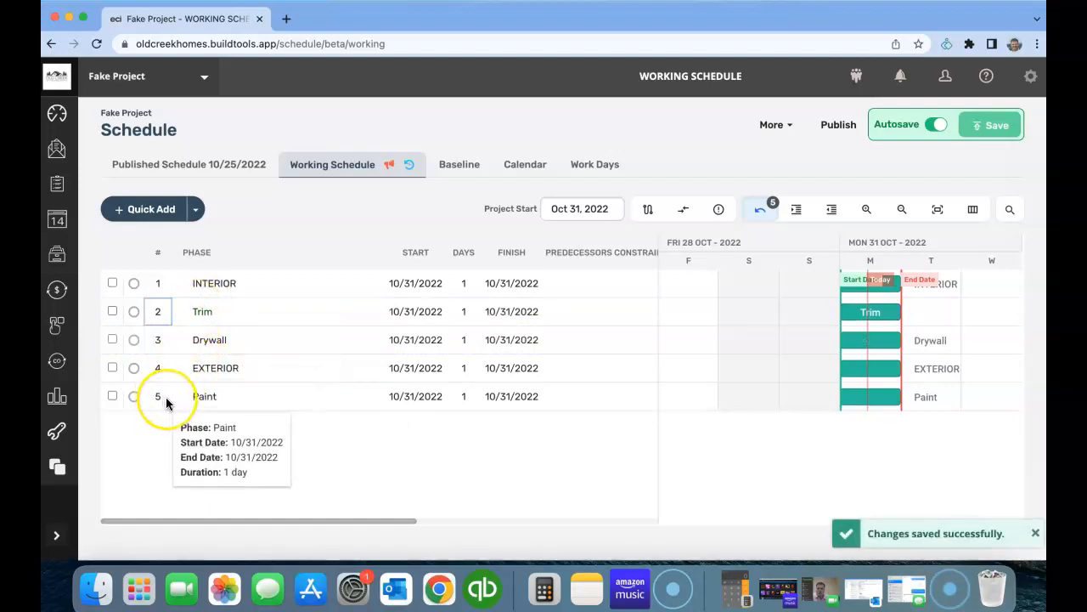
pyautogui.moveTo(166, 397); pyautogui.dragTo(173, 348)
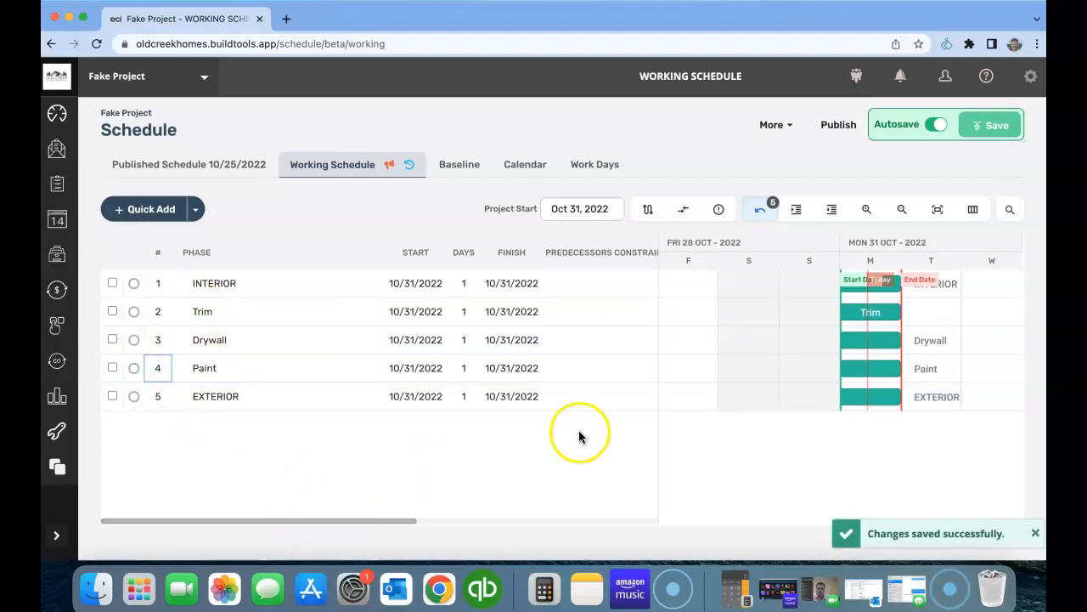
pyautogui.moveTo(172, 343); pyautogui.dragTo(173, 293)
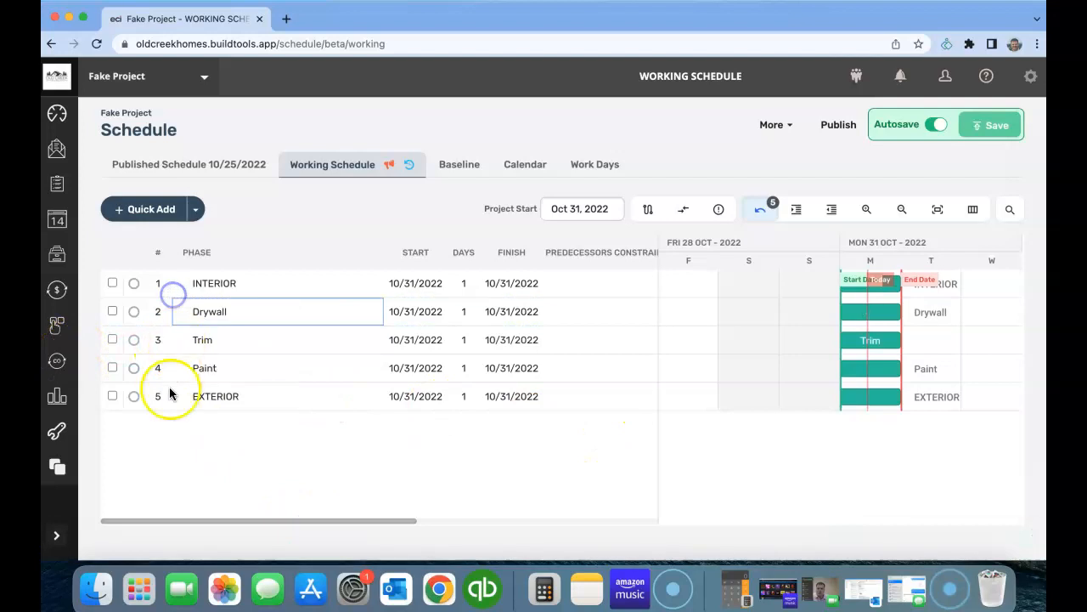
# Make Drywall, Trim and Paint subphases of INTERIOR in one operation and clear their selection.
pyautogui.click(112, 312)
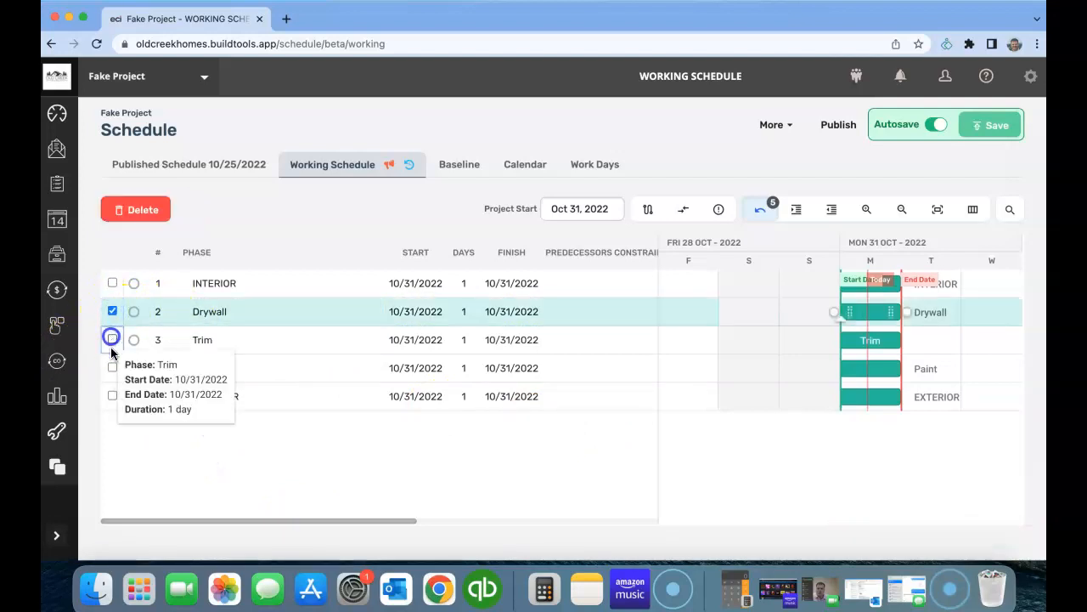
pyautogui.click(112, 339)
pyautogui.click(112, 367)
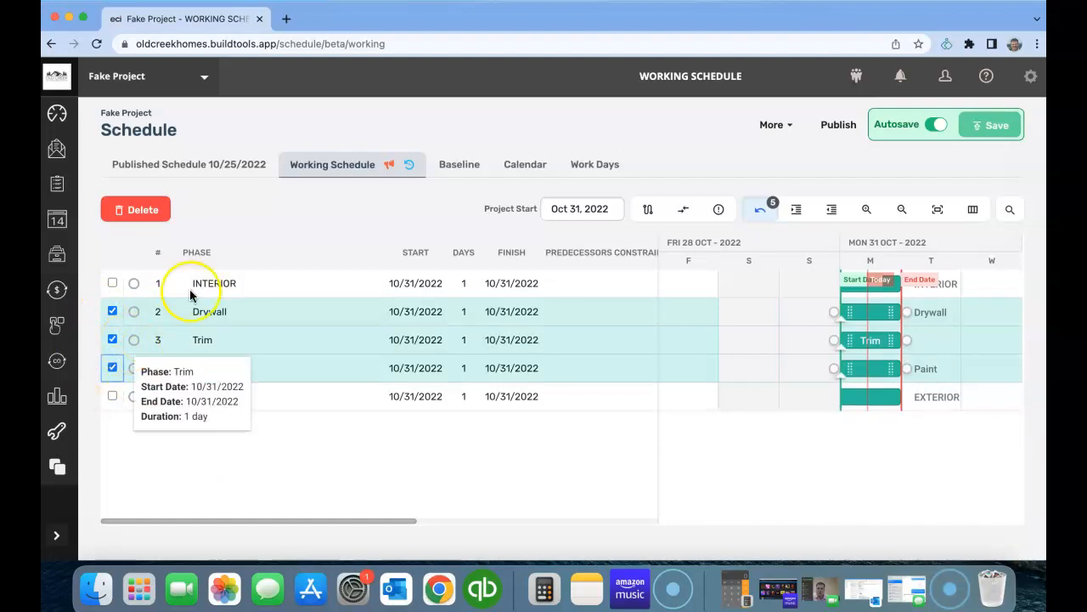
pyautogui.click(219, 289)
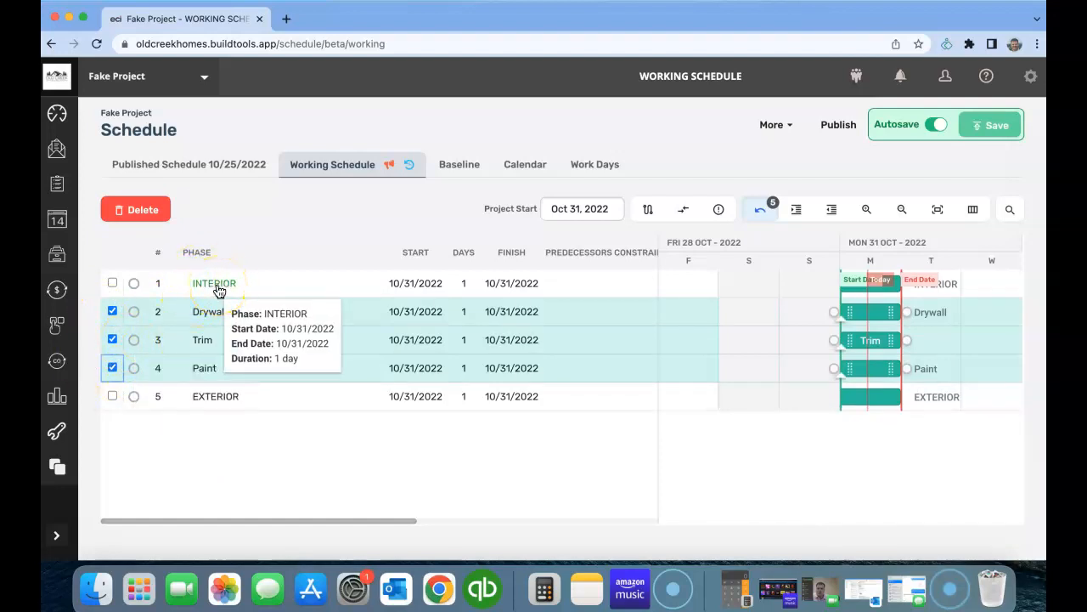
pyautogui.click(797, 214)
pyautogui.click(120, 328)
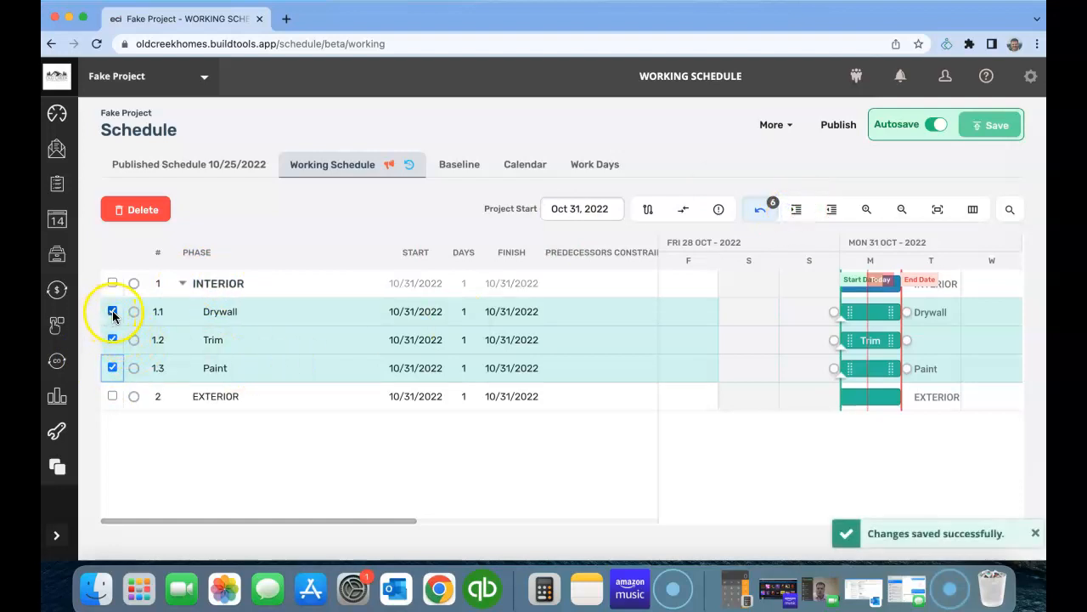
pyautogui.click(112, 312)
pyautogui.click(112, 340)
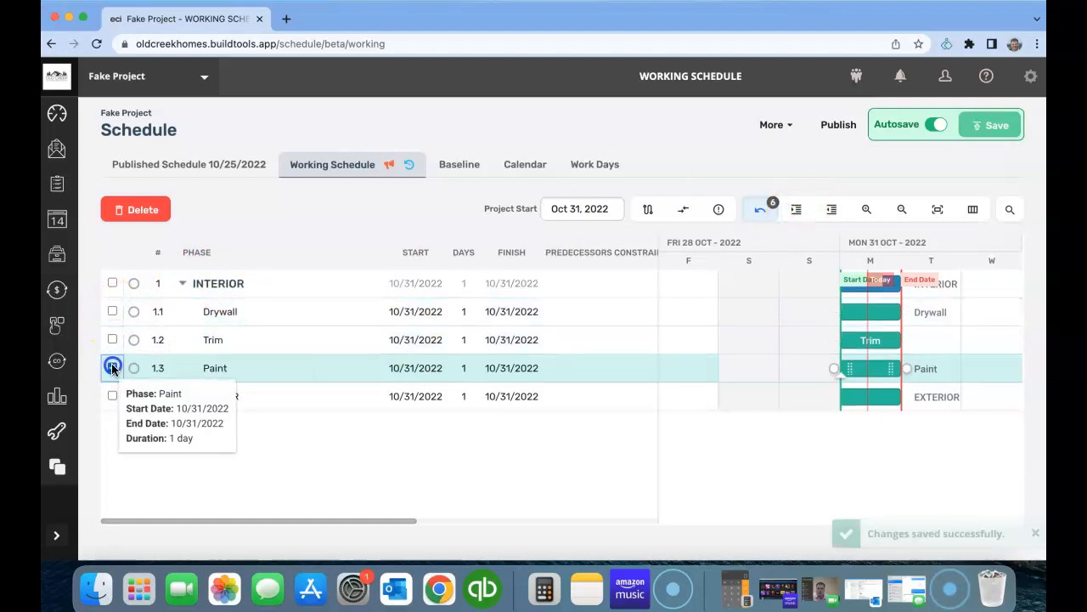
pyautogui.click(112, 367)
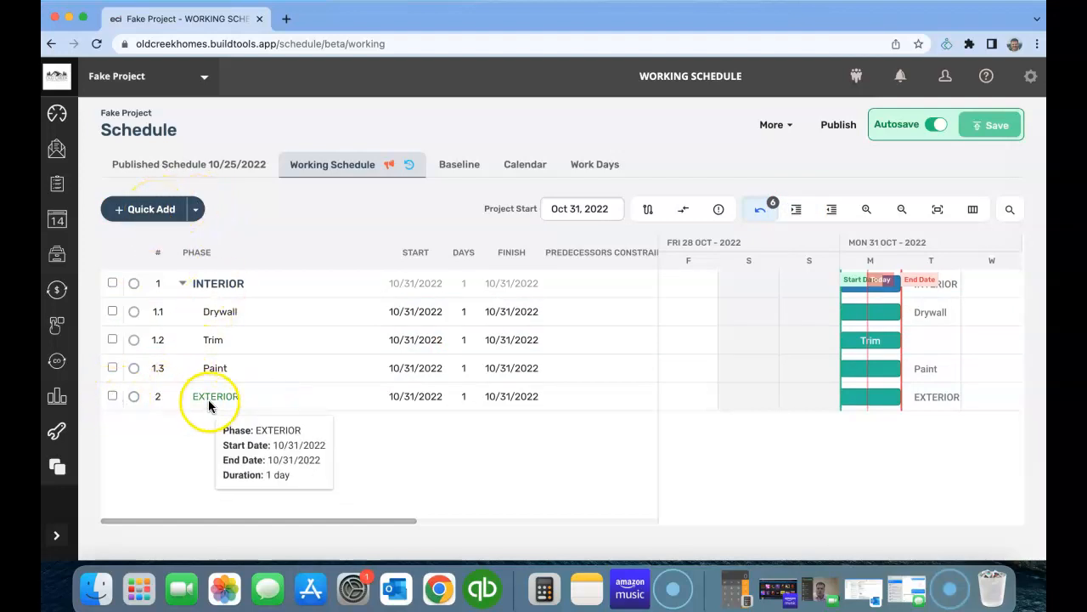
# Add a phase named Sewer below EXTERIOR.
pyautogui.click(156, 216)
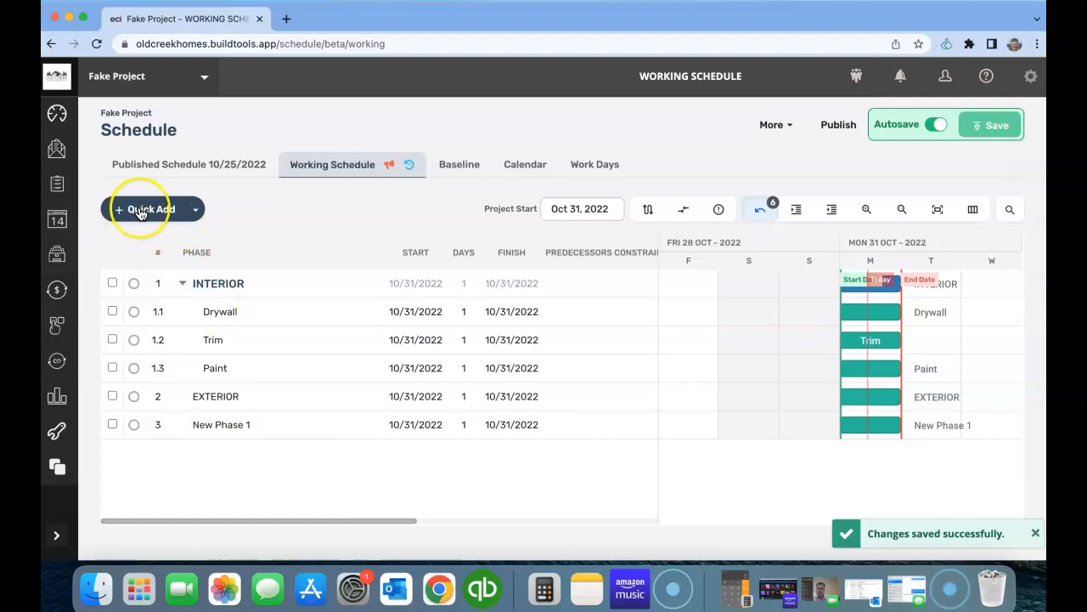
pyautogui.doubleClick(204, 426)
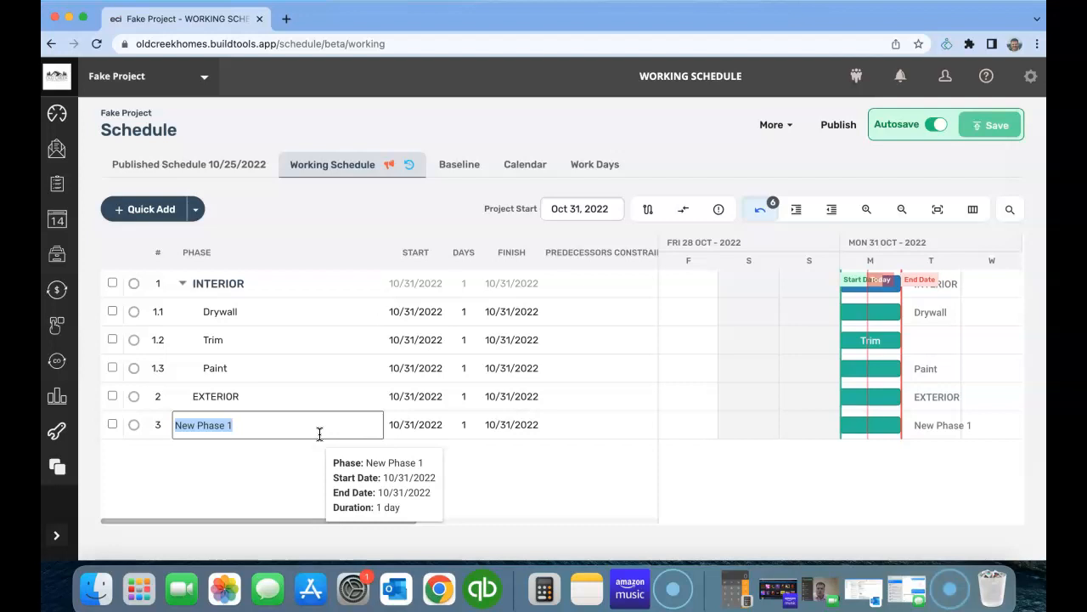
pyautogui.write('Sewer')
pyautogui.press('Return')
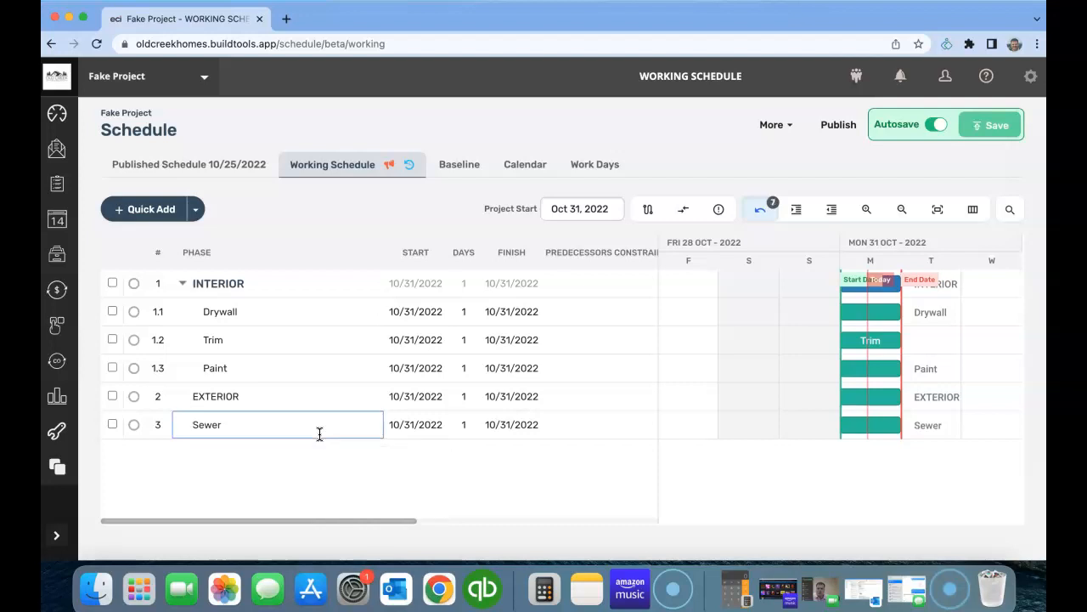
# Add a phase named Water below Sewer.
pyautogui.click(169, 211)
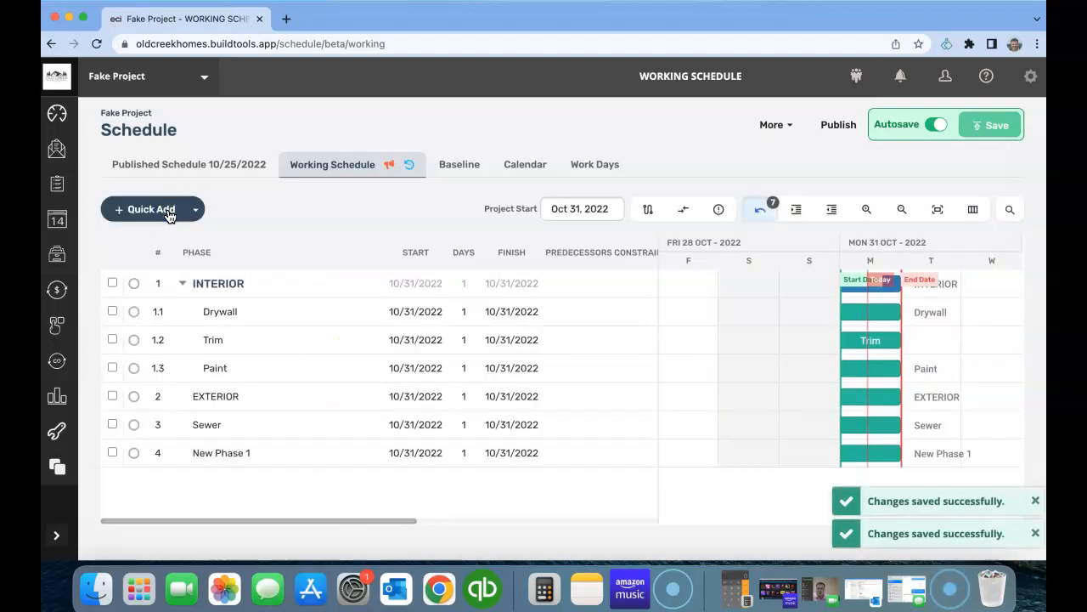
pyautogui.click(227, 455)
pyautogui.write('W')
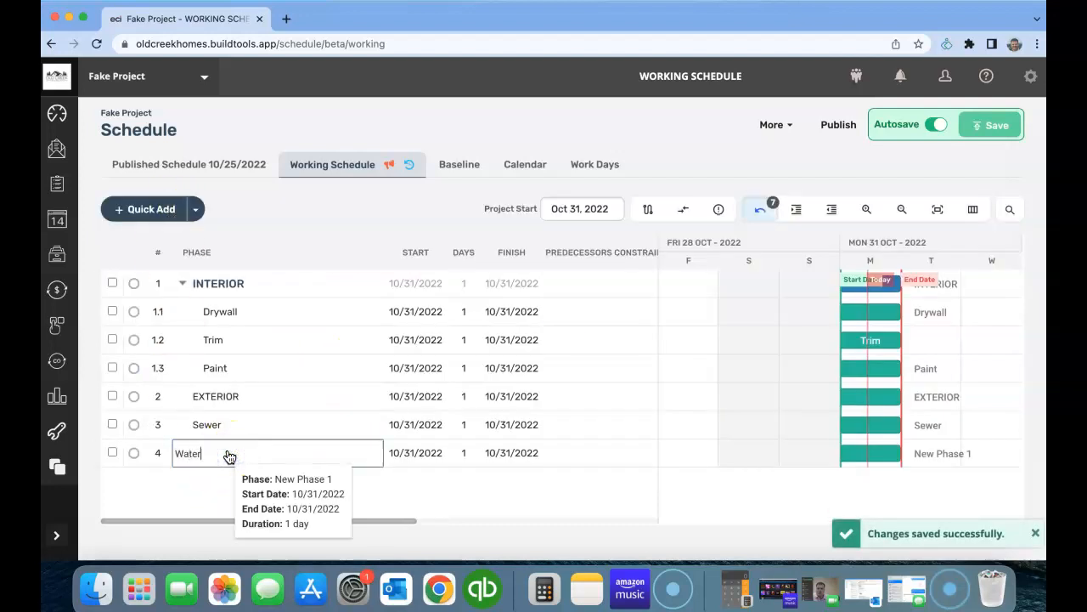
pyautogui.write('ater')
pyautogui.press('Return')
# Add a phase named Concrete below Water.
pyautogui.click(150, 211)
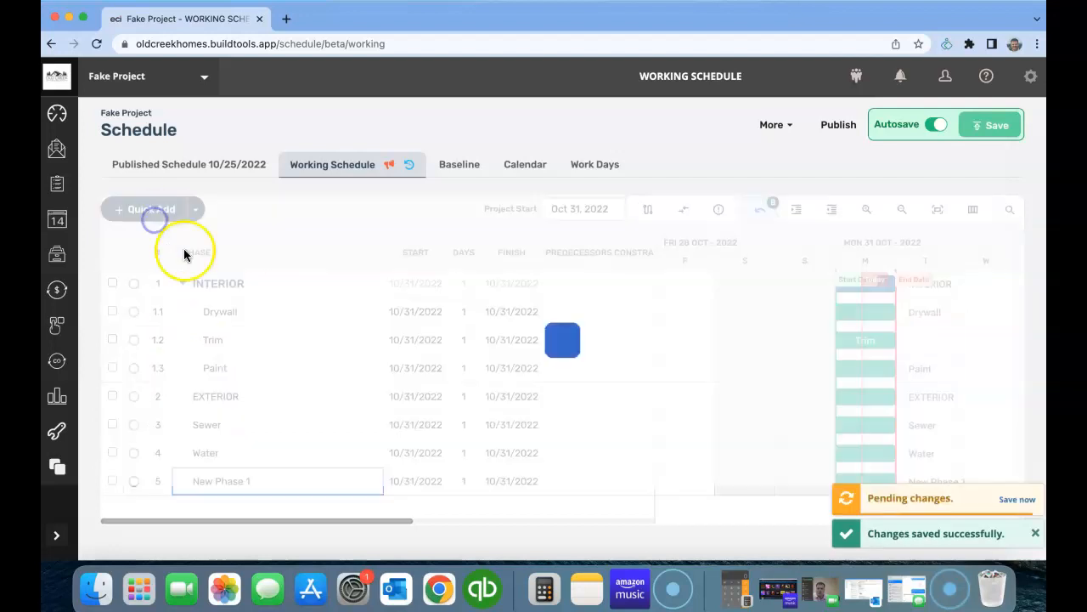
pyautogui.click(226, 481)
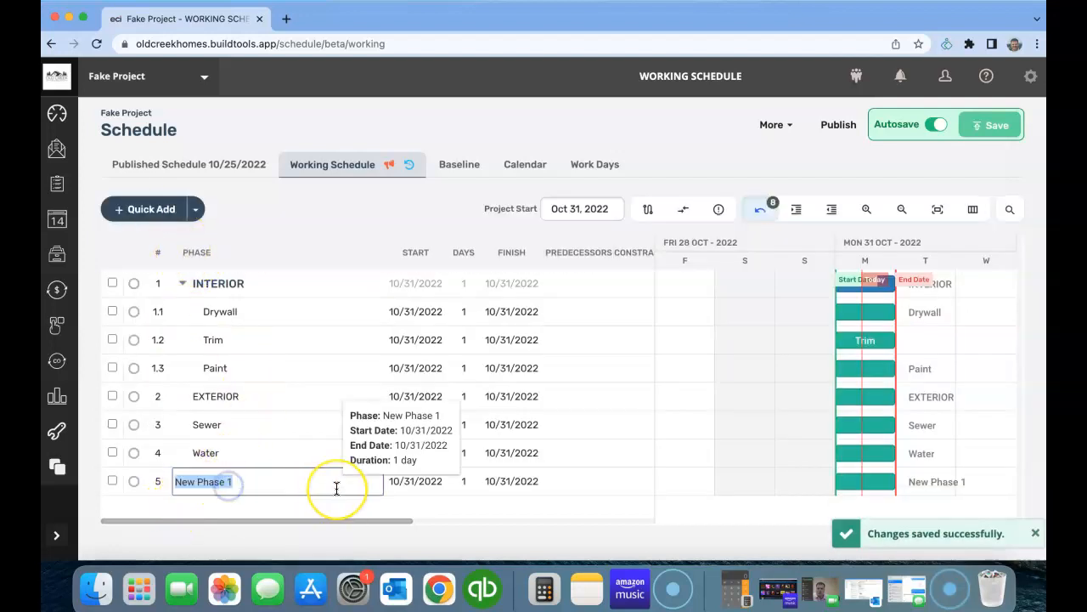
pyautogui.write('Concret')
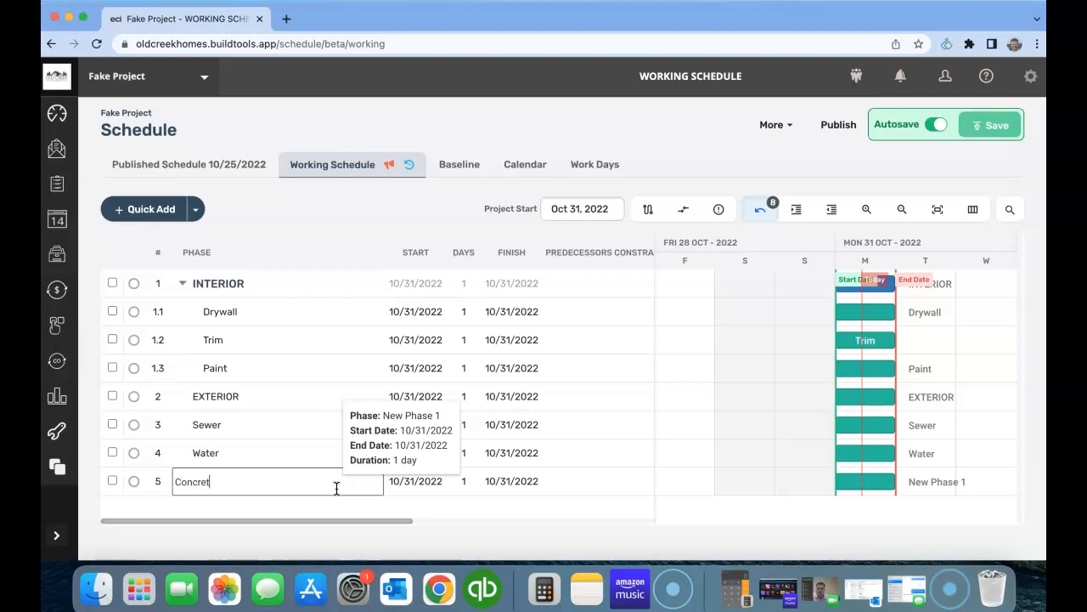
pyautogui.write('e')
pyautogui.press('Return')
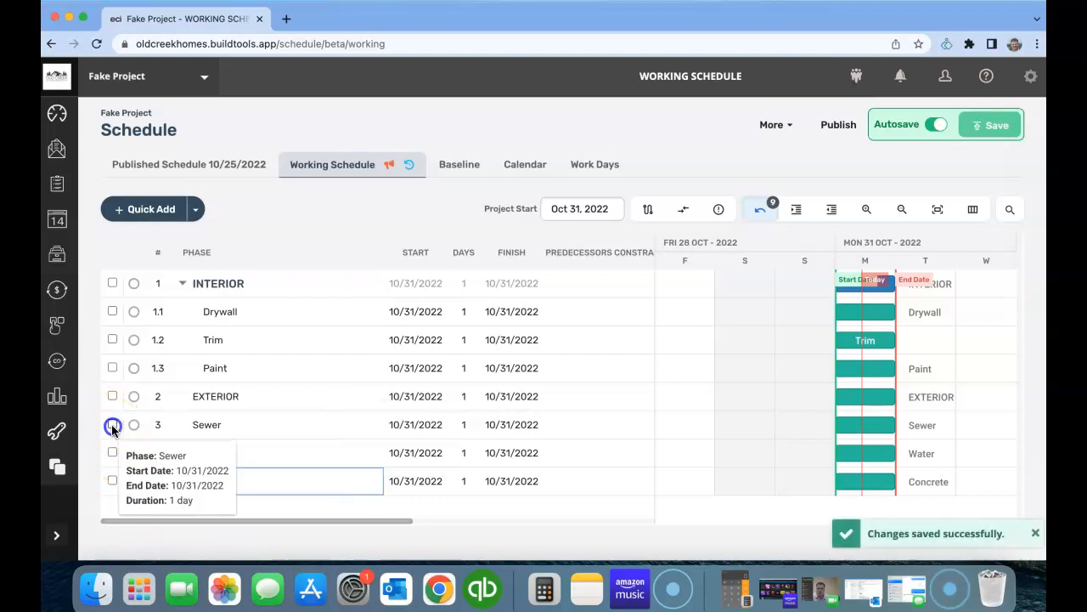
# Make Sewer, Water and Concrete subphases of EXTERIOR in one operation and clear their selection.
pyautogui.click(112, 427)
pyautogui.click(112, 453)
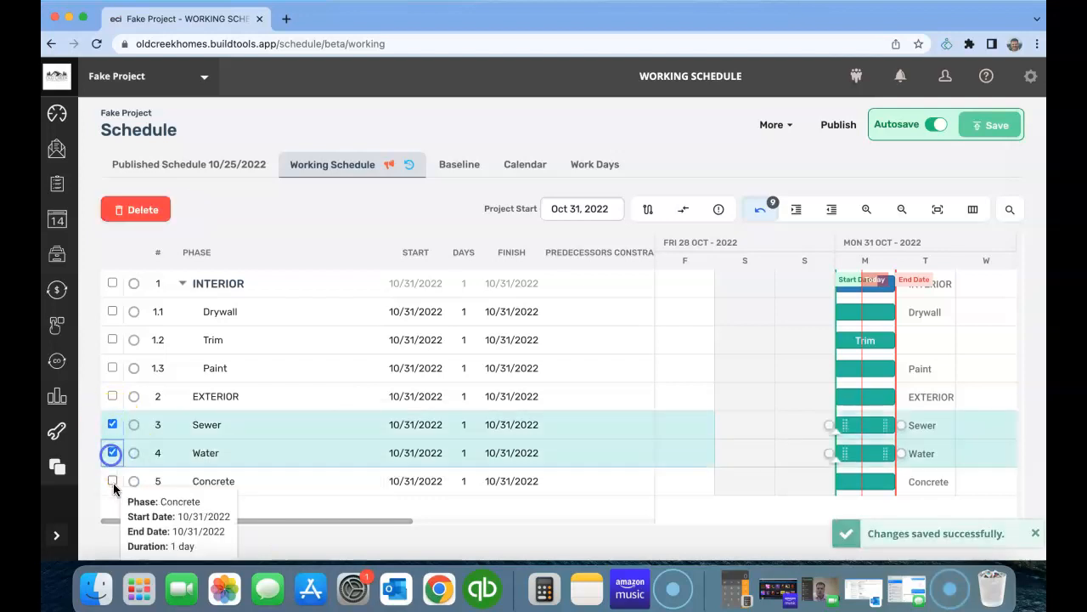
pyautogui.click(112, 481)
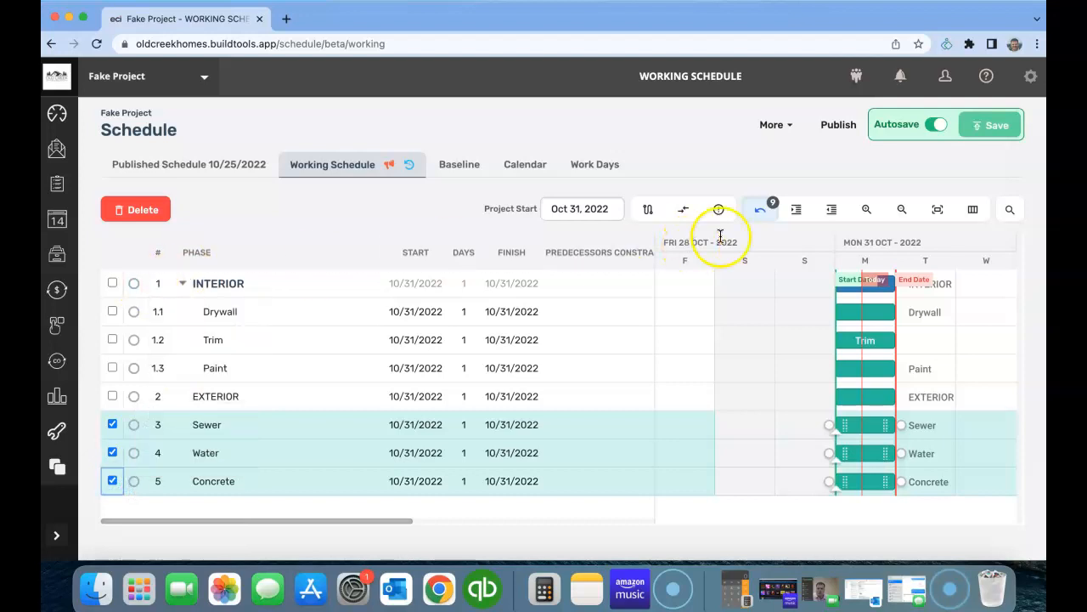
pyautogui.click(796, 211)
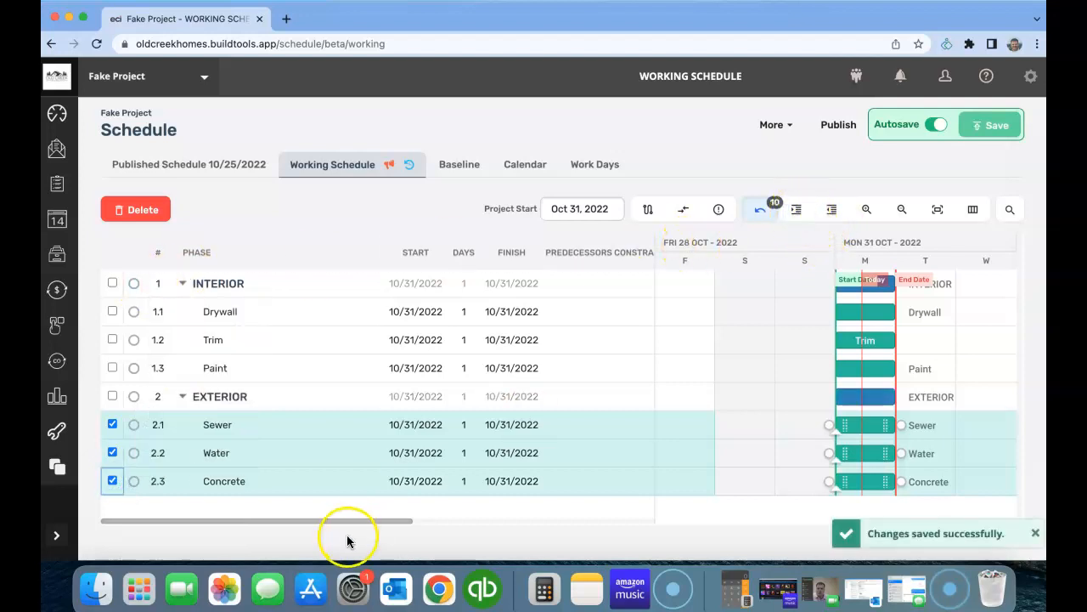
pyautogui.click(113, 424)
pyautogui.click(112, 452)
pyautogui.click(112, 481)
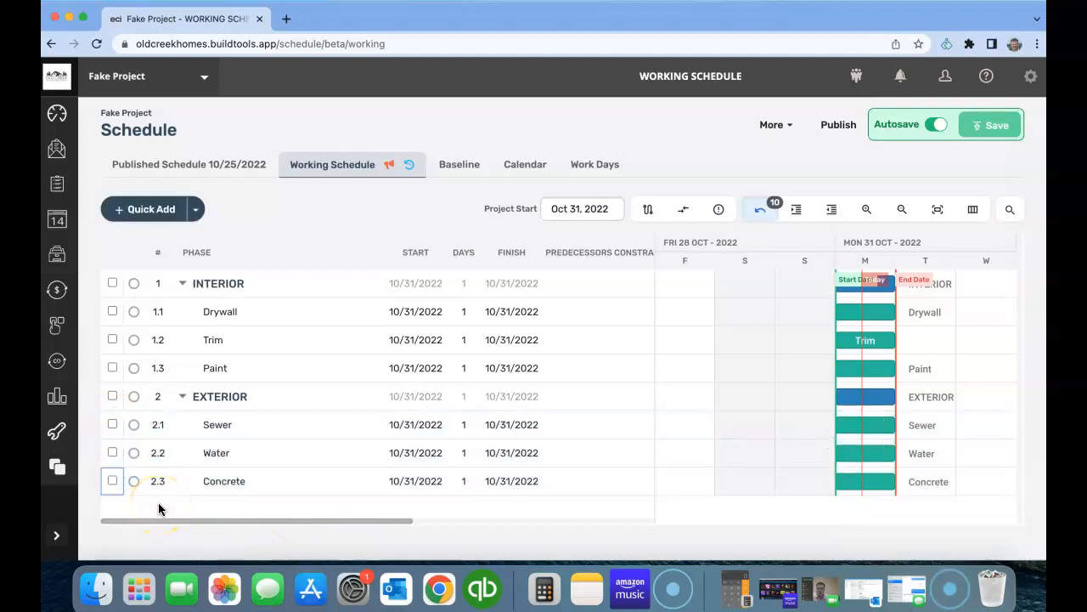
pyautogui.click(159, 504)
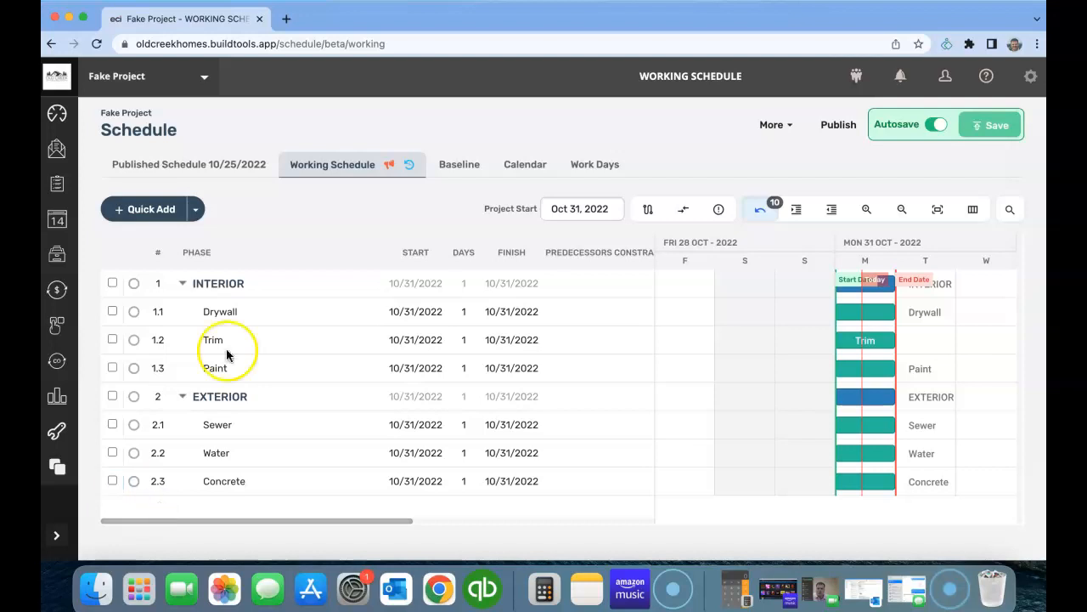
# Collapse the INTERIOR and EXTERIOR phases so only the two parent rows are listed.
pyautogui.click(182, 286)
pyautogui.click(183, 312)
pyautogui.click(183, 312)
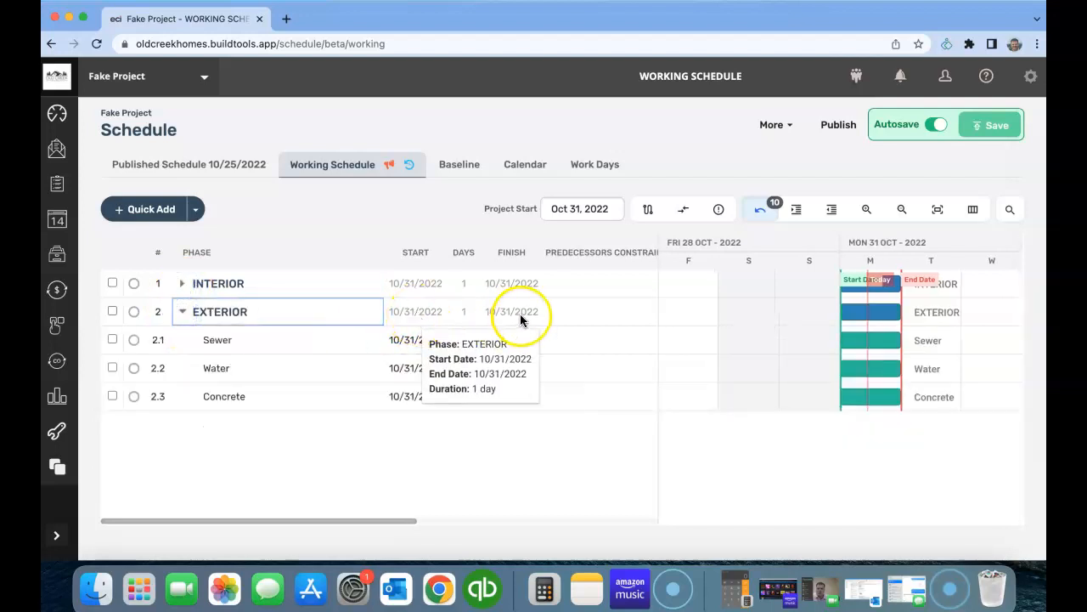
pyautogui.click(183, 311)
pyautogui.click(201, 385)
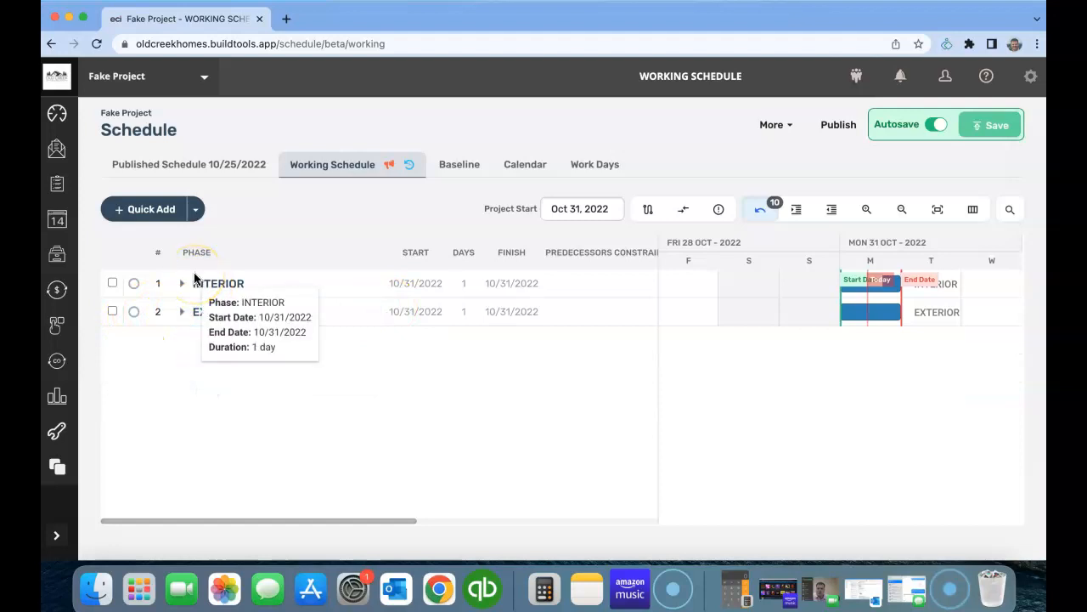
pyautogui.click(203, 287)
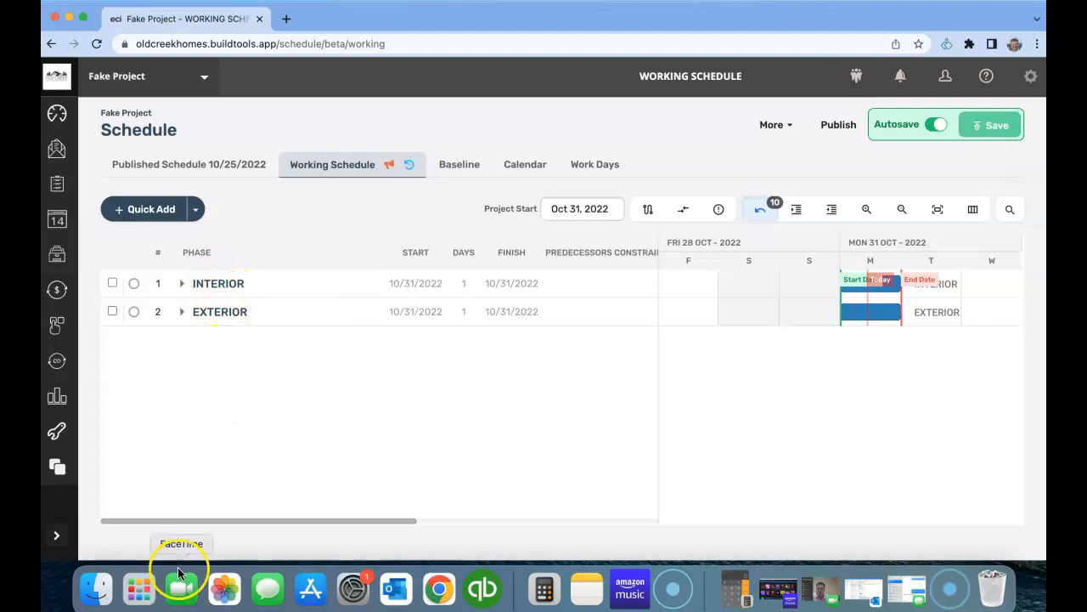
pyautogui.click(184, 498)
pyautogui.click(183, 345)
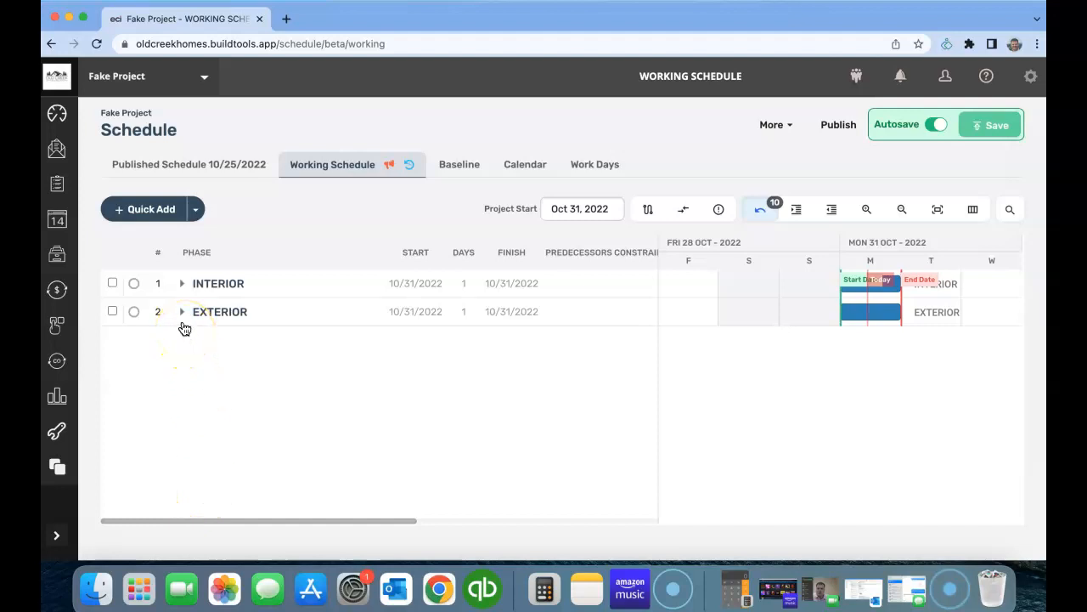
# Expand INTERIOR to show its subphases and look inside EXTERIOR, leaving EXTERIOR collapsed.
pyautogui.click(181, 315)
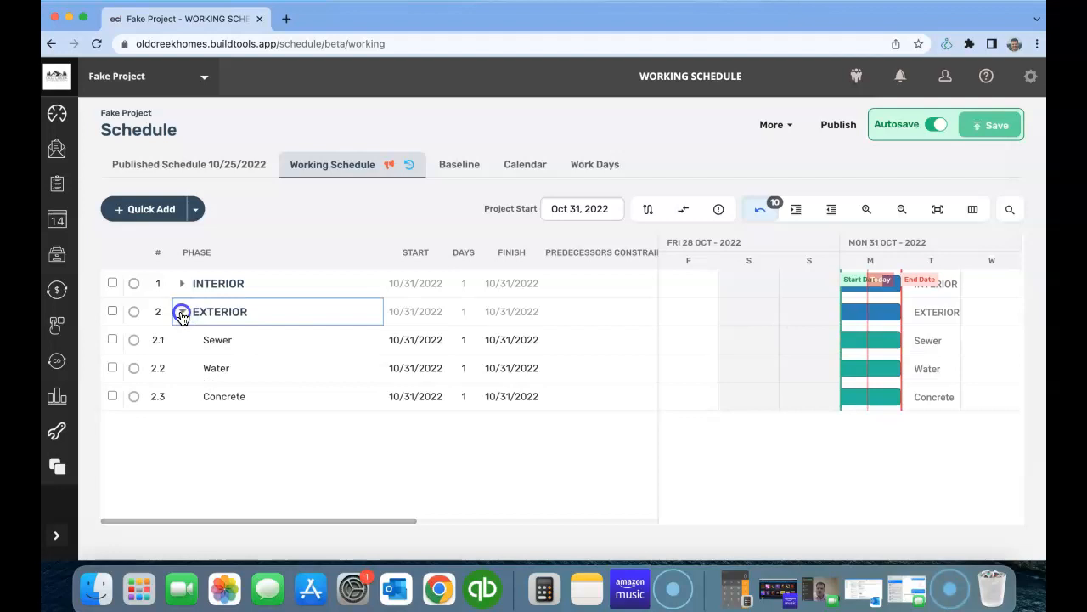
pyautogui.click(180, 315)
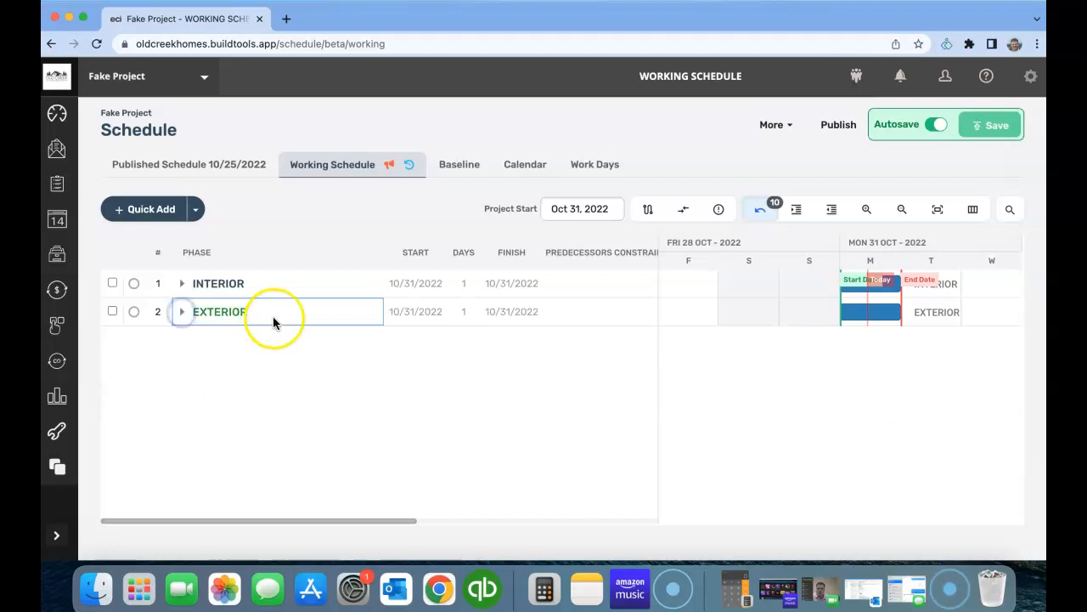
pyautogui.click(181, 284)
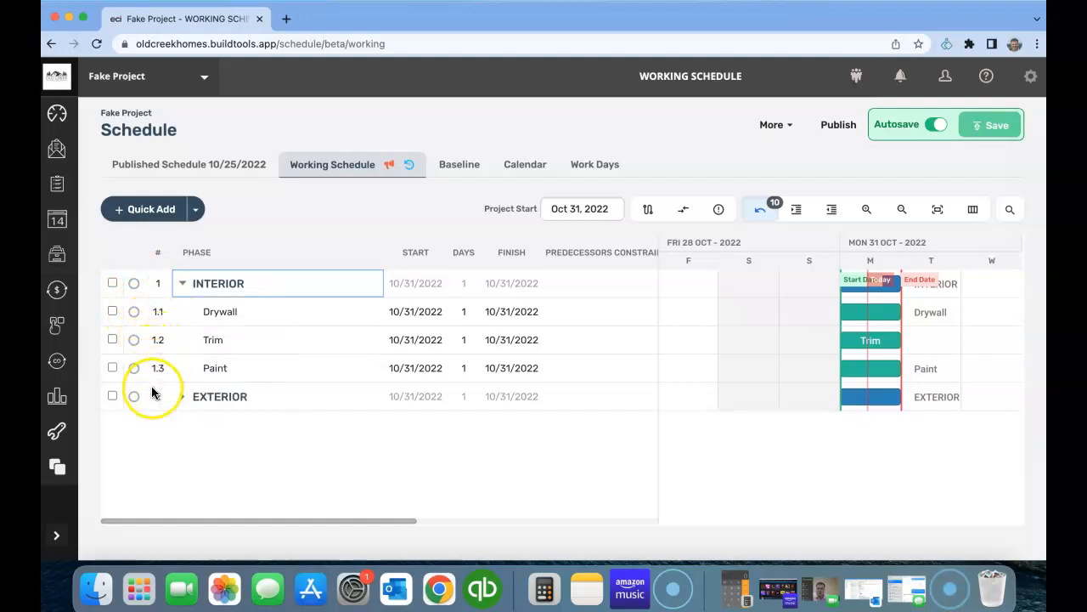
pyautogui.click(180, 396)
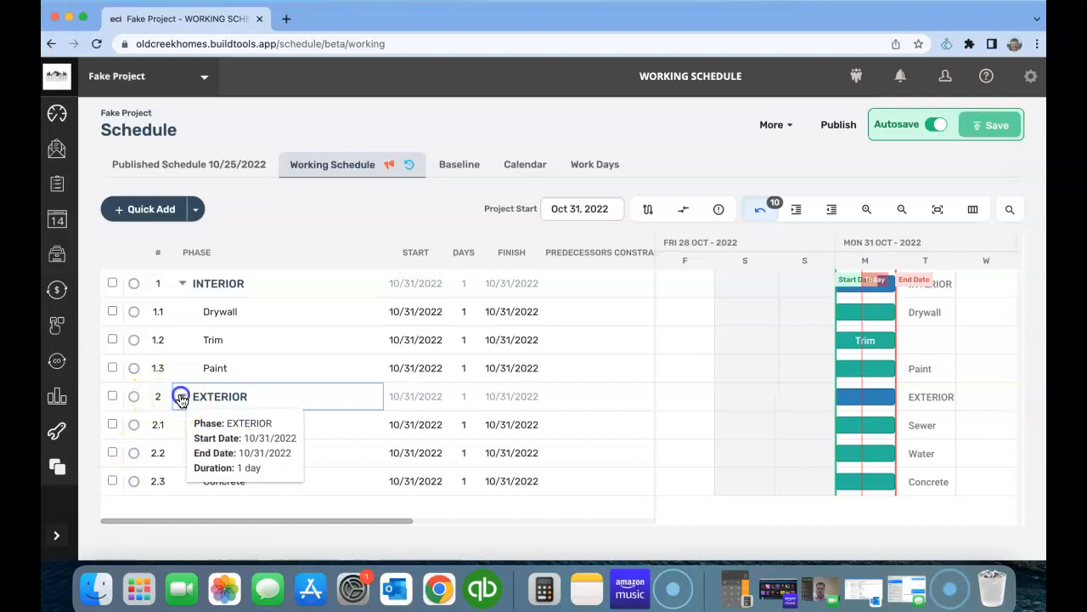
pyautogui.click(181, 400)
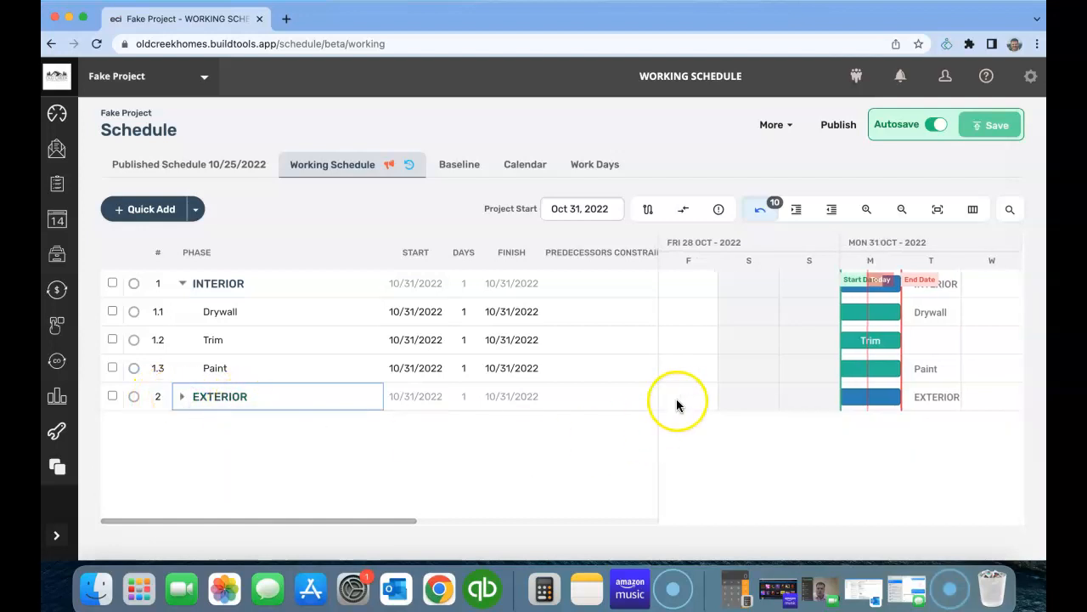
# Widen the phase table and set the duration of Drywall to 5 days.
pyautogui.moveTo(658, 406); pyautogui.dragTo(772, 401)
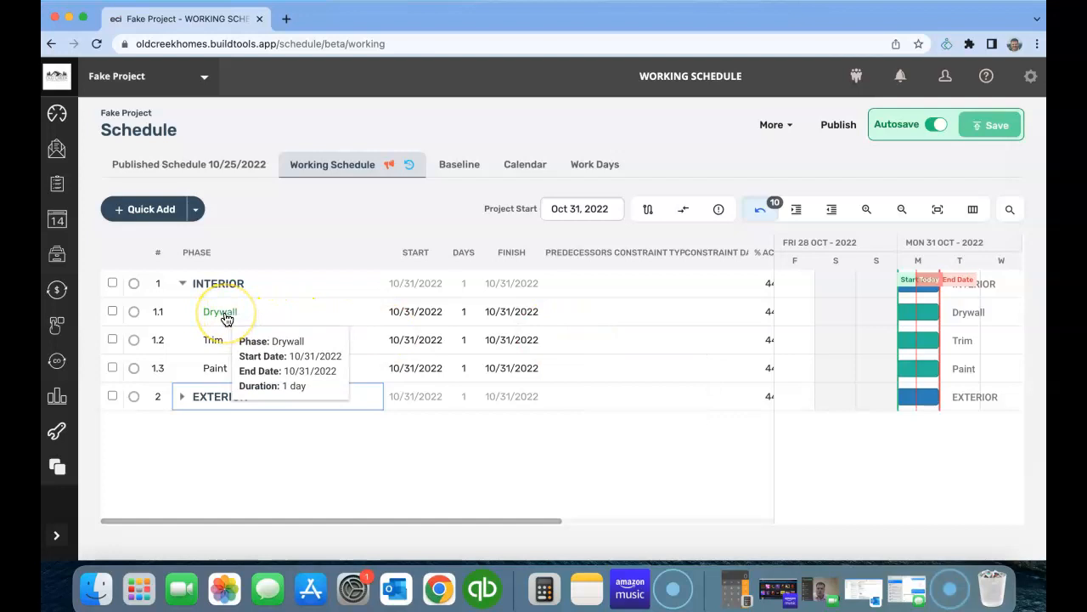
pyautogui.click(463, 311)
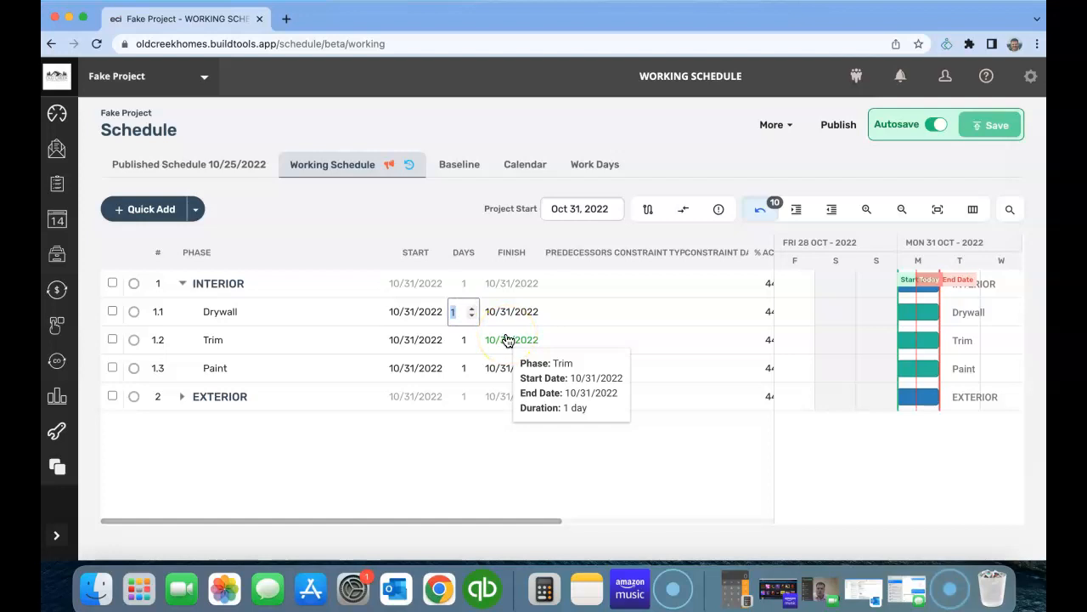
pyautogui.click(503, 340)
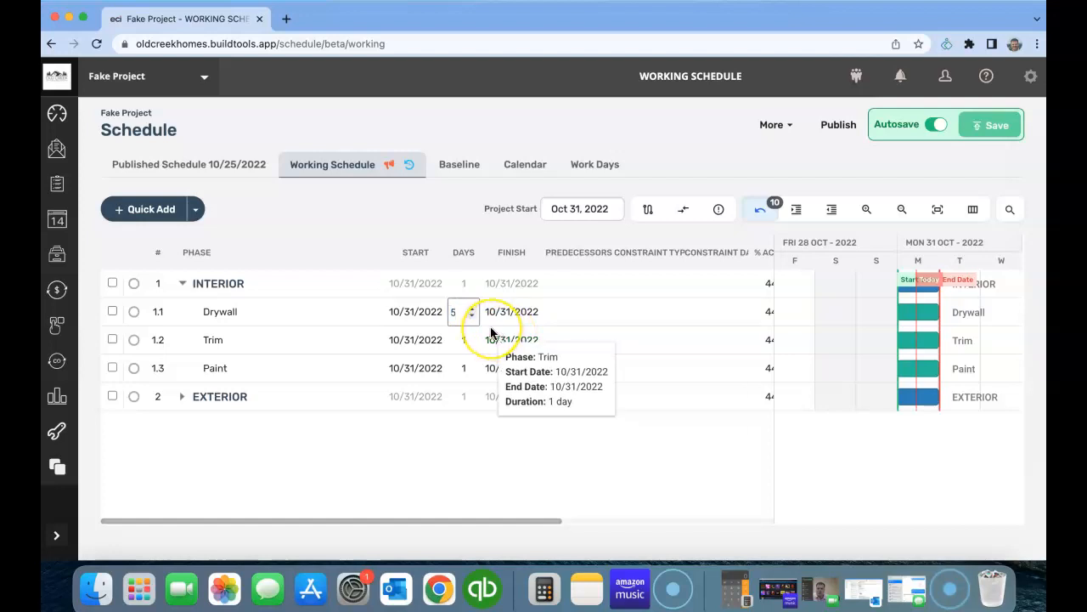
pyautogui.click(681, 319)
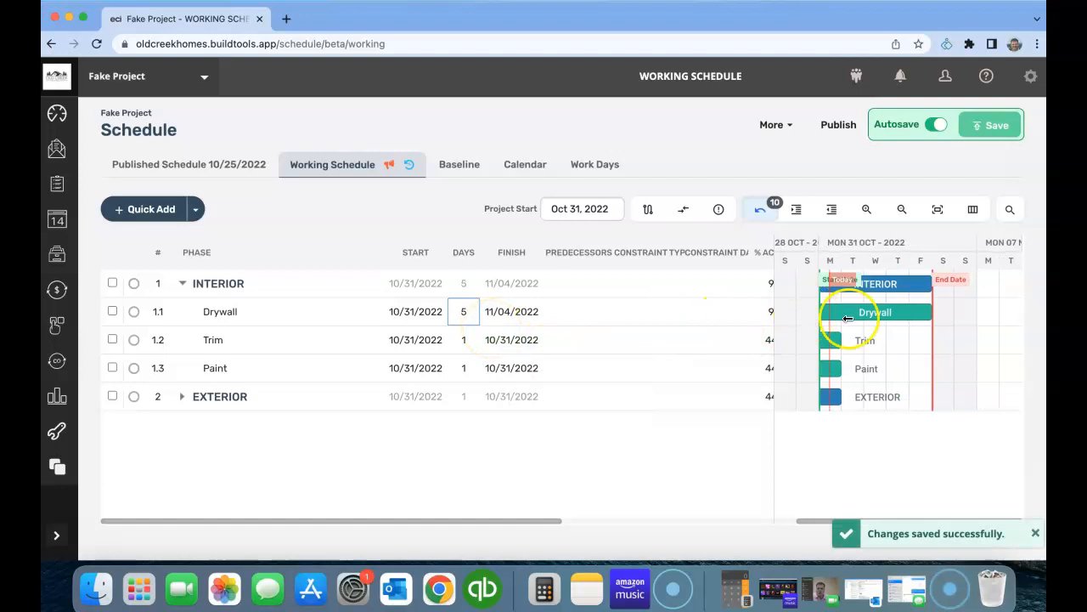
# Set phase 1.1 as the predecessor of Trim under INTERIOR.
pyautogui.moveTo(774, 367); pyautogui.dragTo(724, 355)
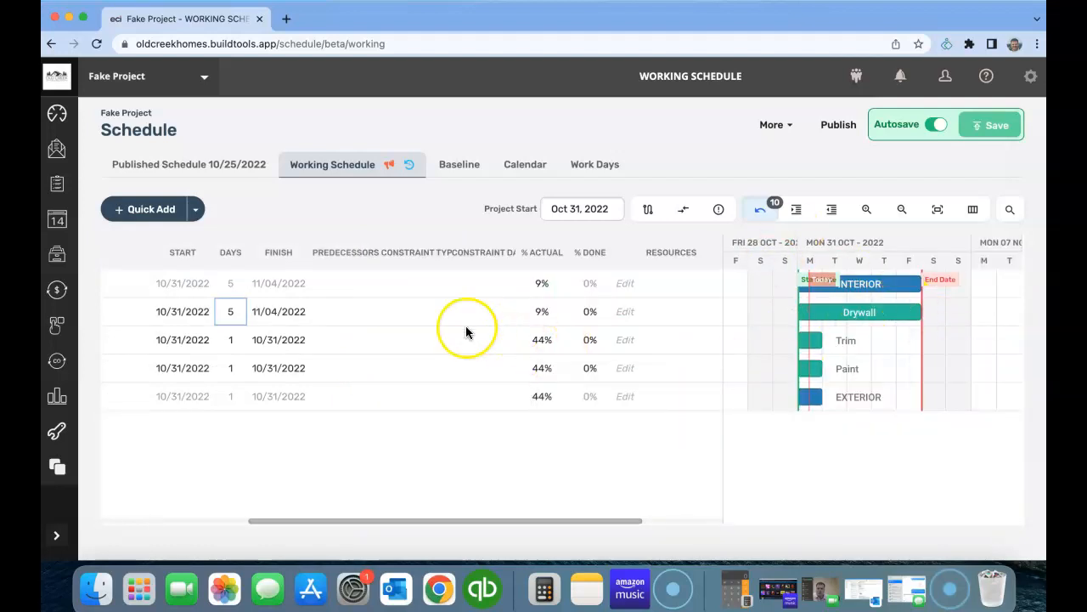
pyautogui.moveTo(453, 520); pyautogui.dragTo(284, 524)
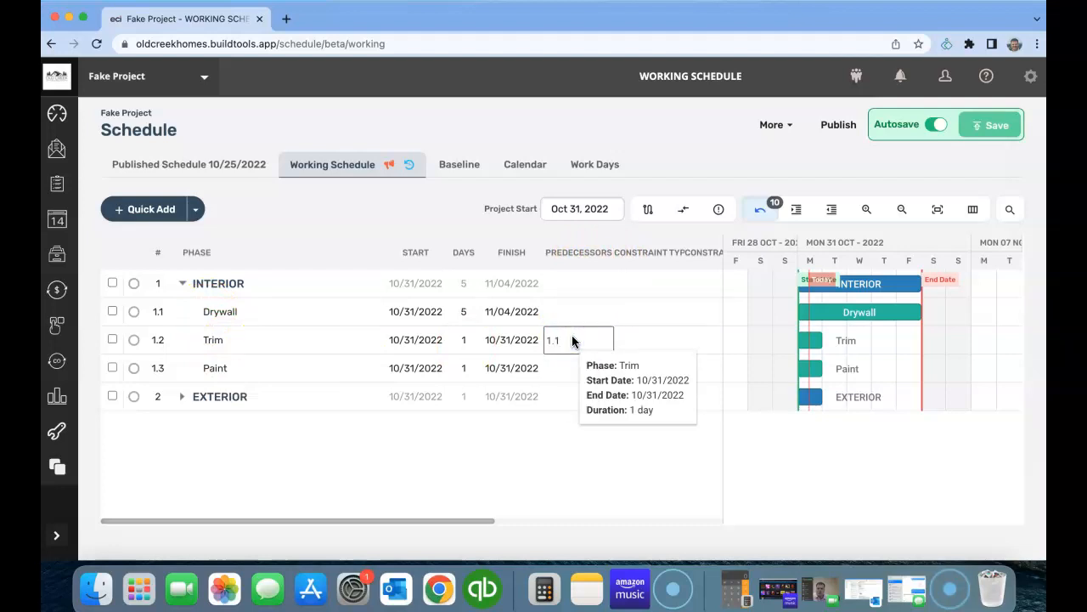
pyautogui.click(213, 285)
pyautogui.click(548, 340)
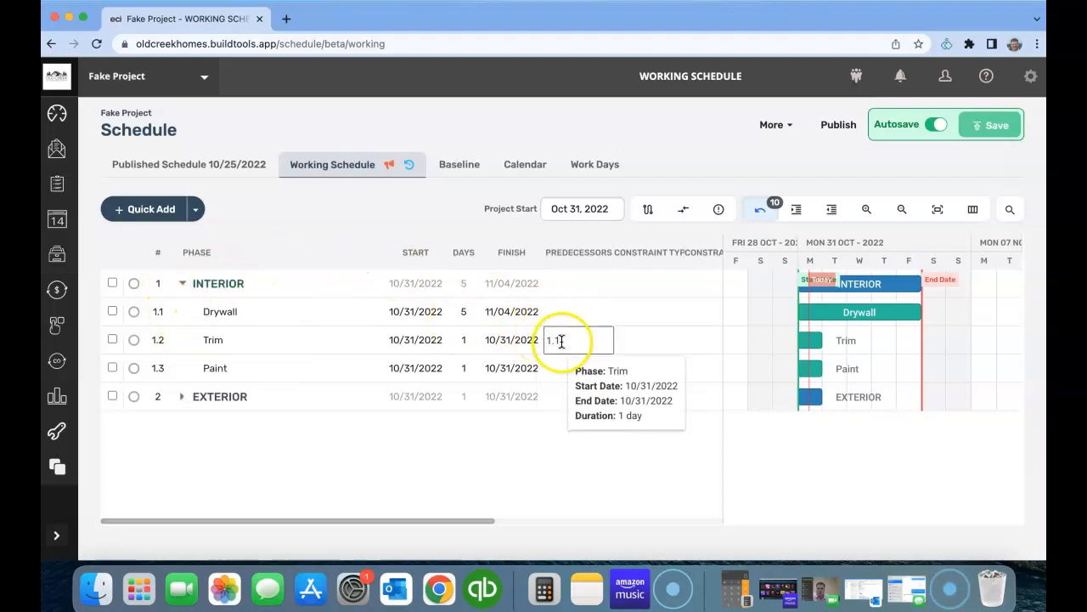
pyautogui.write('1.1')
pyautogui.press('Return')
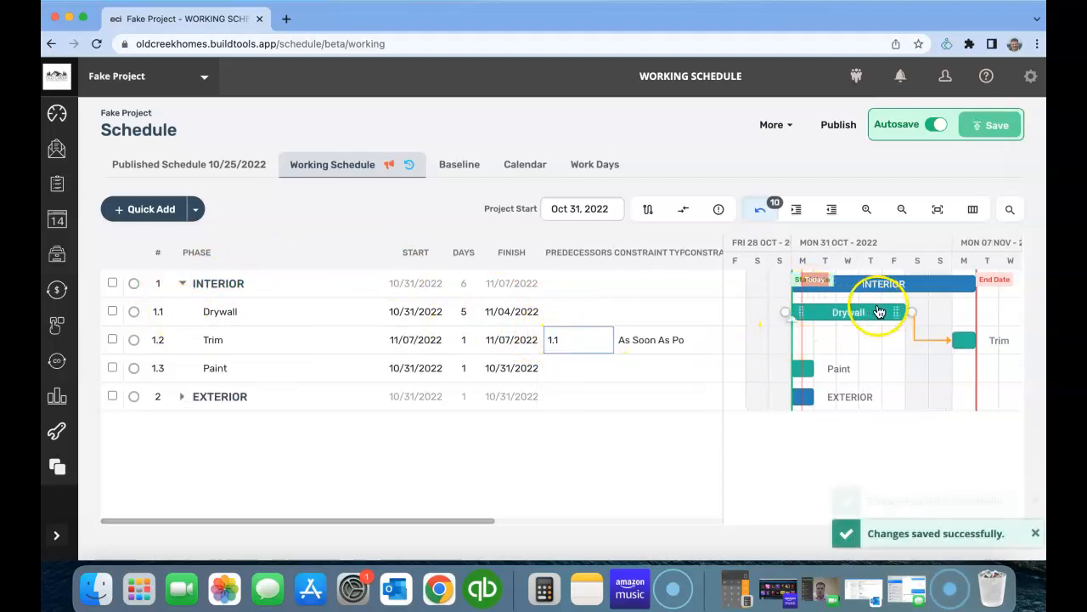
pyautogui.moveTo(886, 316)
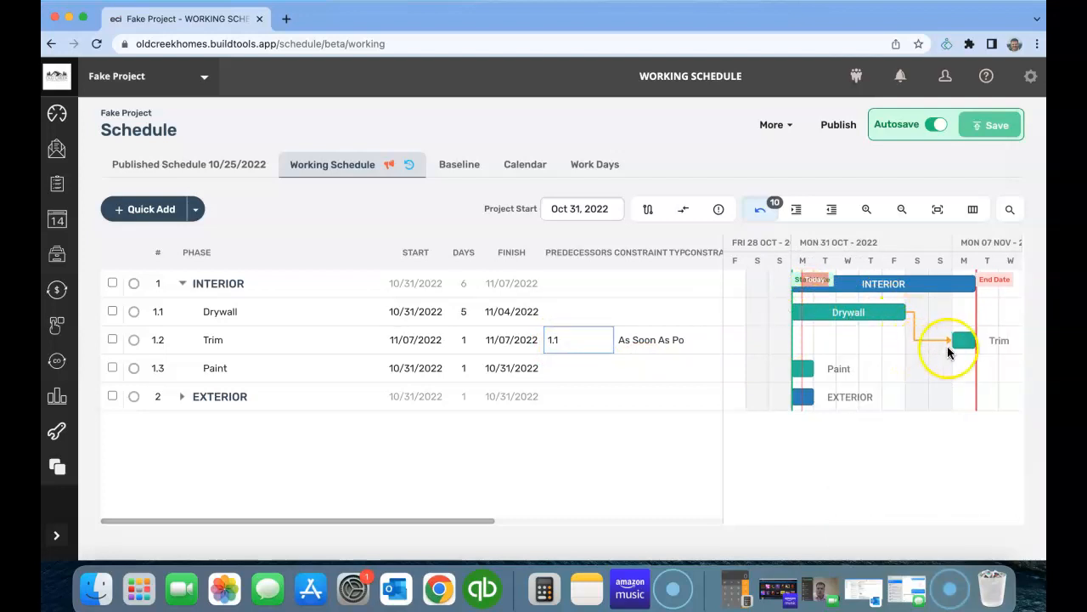
# Set the duration of Trim to 2 days.
pyautogui.moveTo(211, 362)
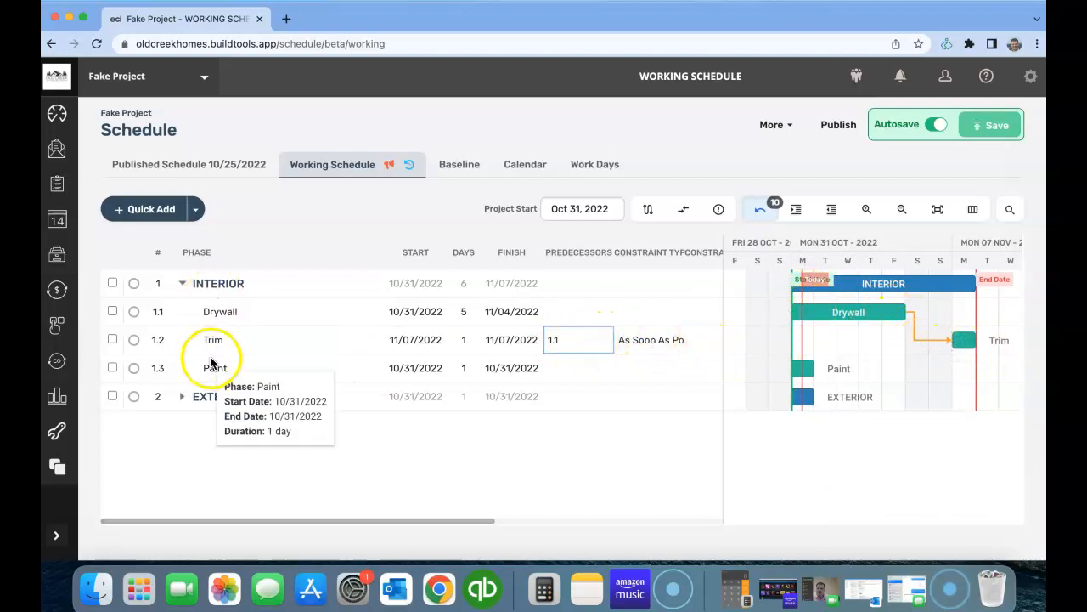
pyautogui.click(466, 340)
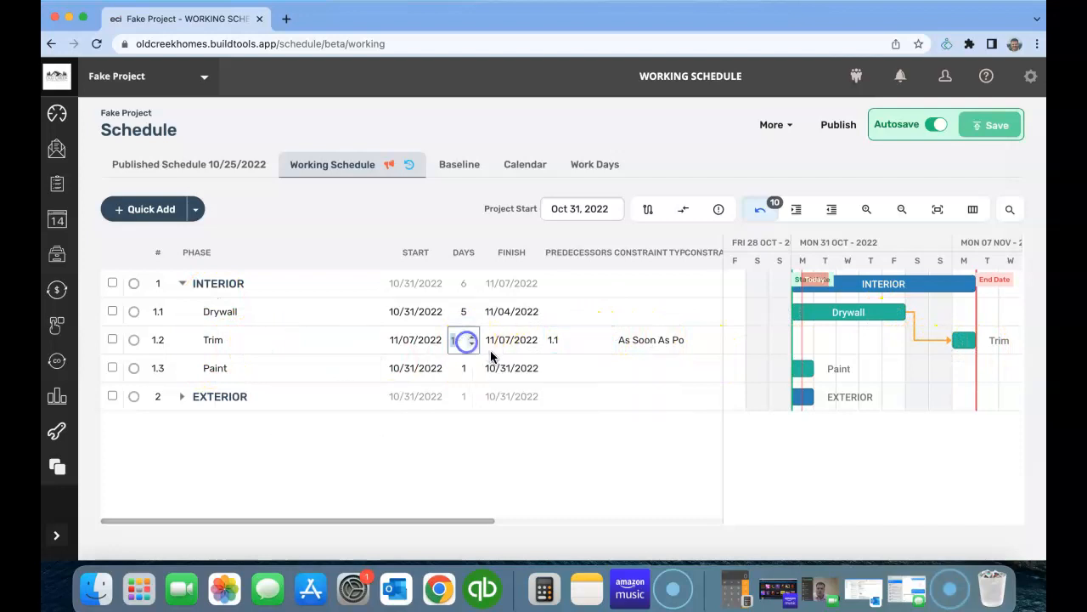
pyautogui.write('2')
pyautogui.press('Return')
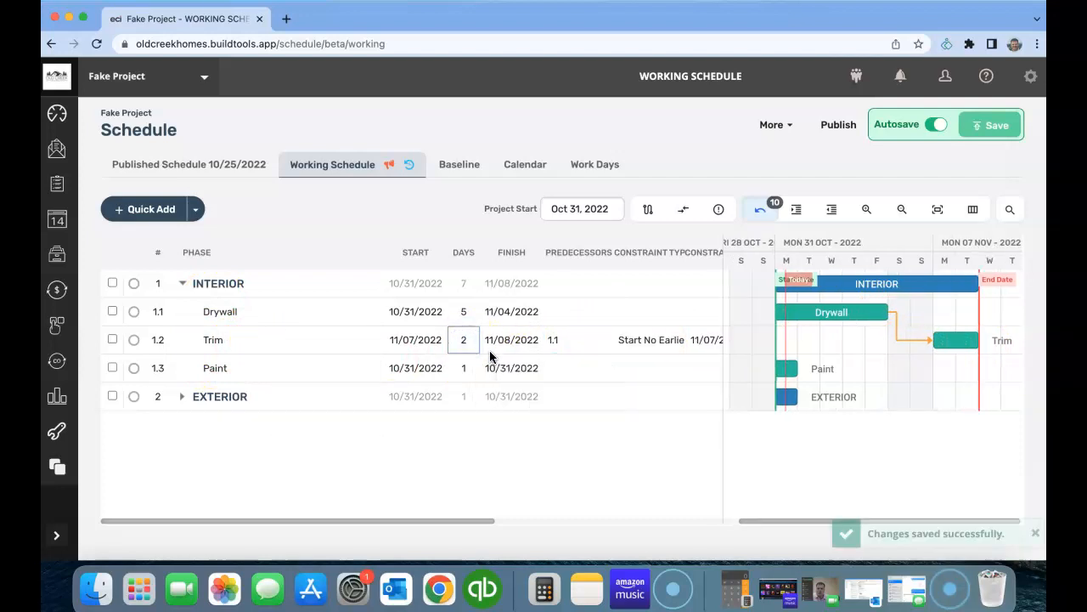
# Set the duration of Paint to 5 days and its predecessor to 1.2.
pyautogui.moveTo(416, 341)
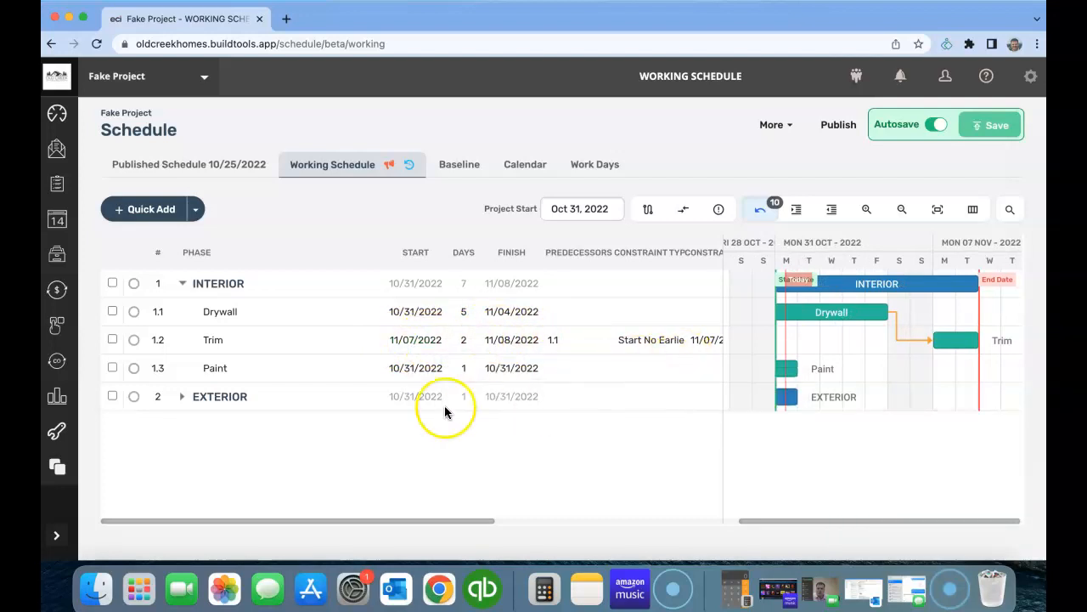
pyautogui.click(469, 368)
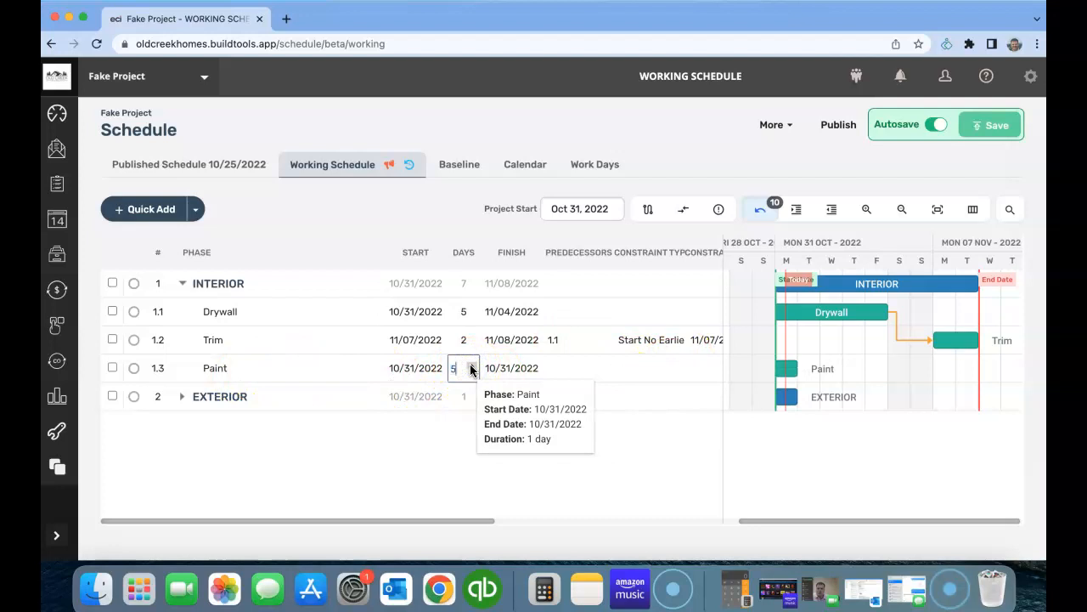
pyautogui.press('Return')
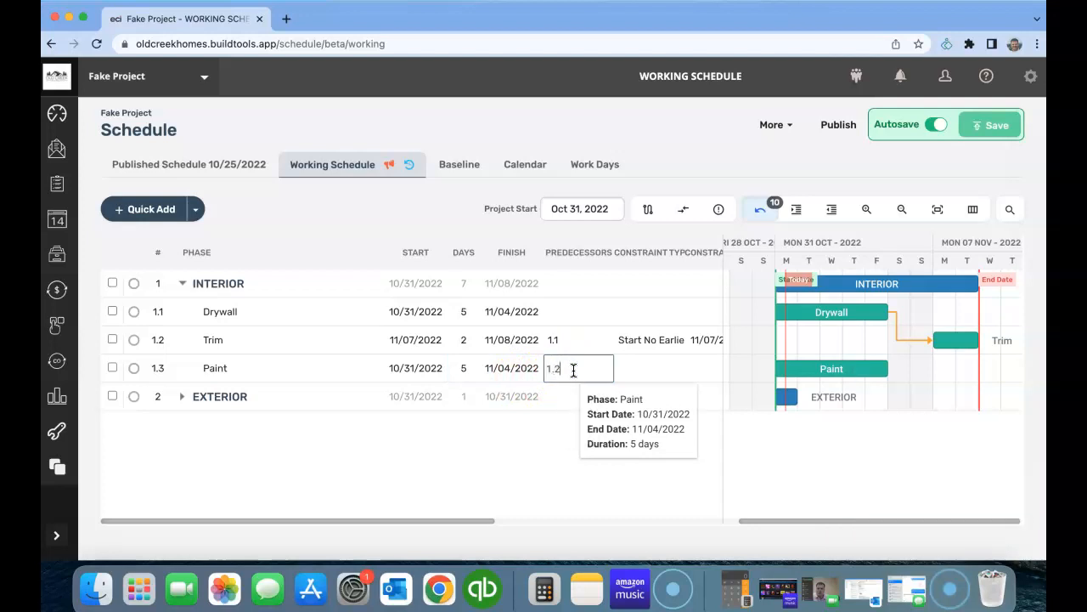
pyautogui.press('Return')
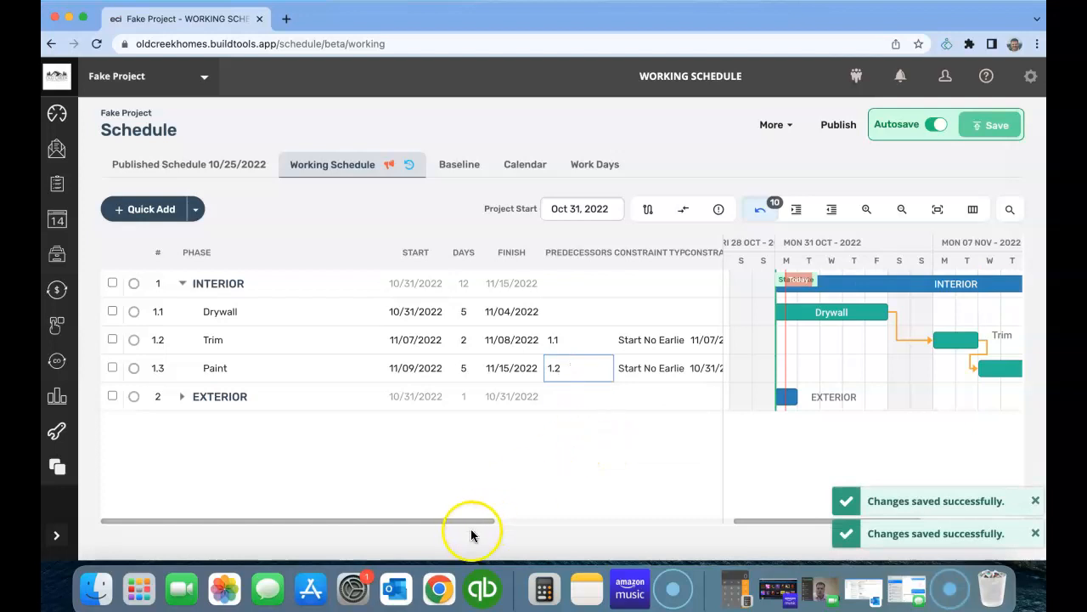
# Enlarge the Gantt chart to examine how Drywall, Trim and Paint are linked, and restore the wider phase table.
pyautogui.moveTo(723, 427); pyautogui.dragTo(371, 422)
pyautogui.moveTo(540, 314)
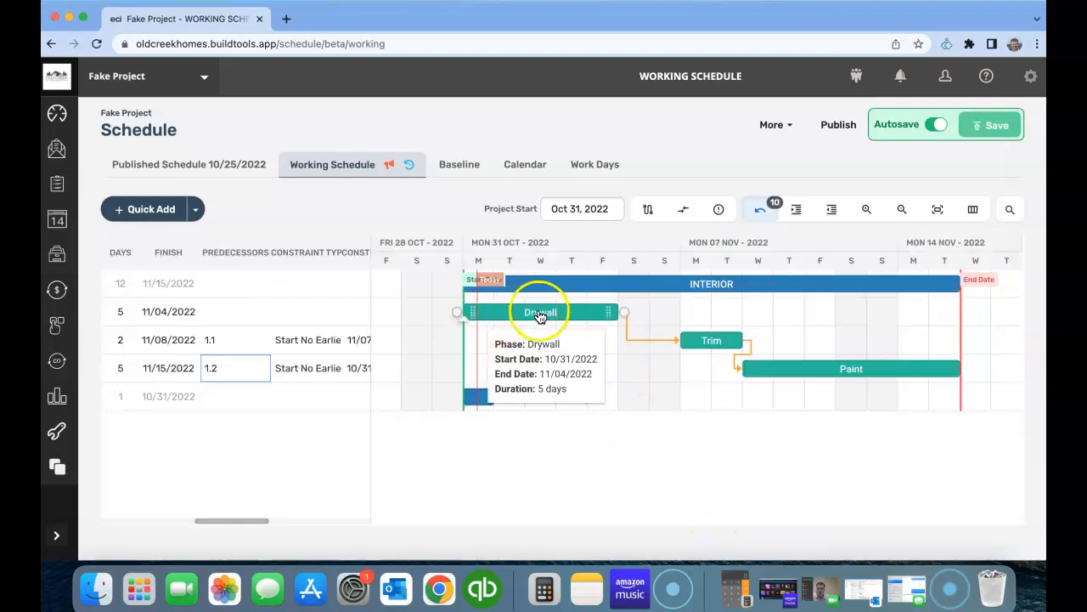
pyautogui.moveTo(609, 314)
pyautogui.mouseDown()
pyautogui.moveTo(708, 314)
pyautogui.moveTo(584, 313)
pyautogui.moveTo(694, 309)
pyautogui.moveTo(598, 311)
pyautogui.mouseUp()
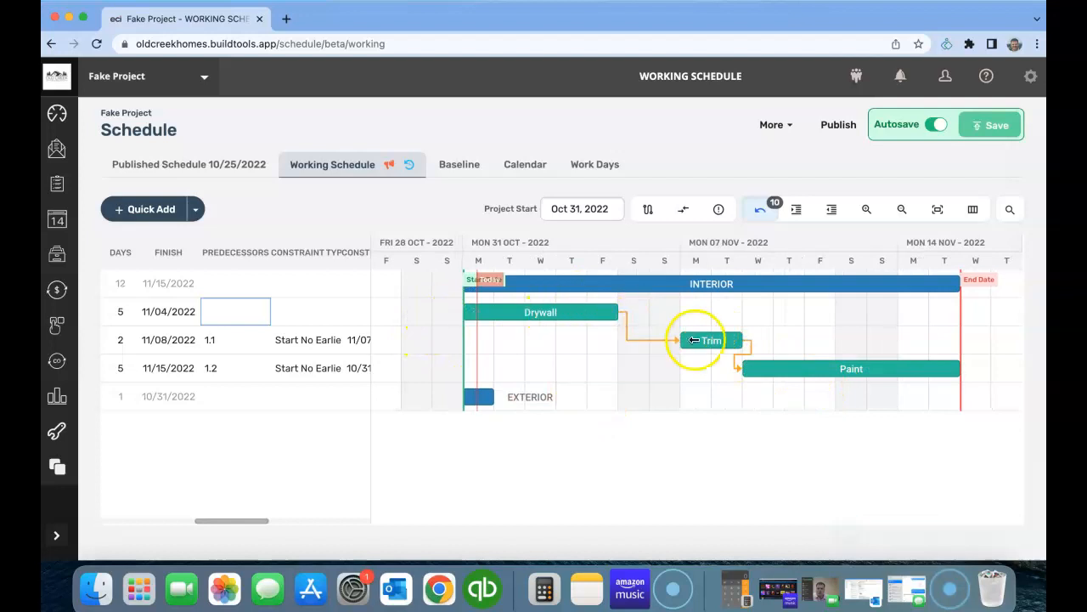
pyautogui.moveTo(371, 498); pyautogui.dragTo(639, 478)
pyautogui.moveTo(396, 519); pyautogui.dragTo(158, 512)
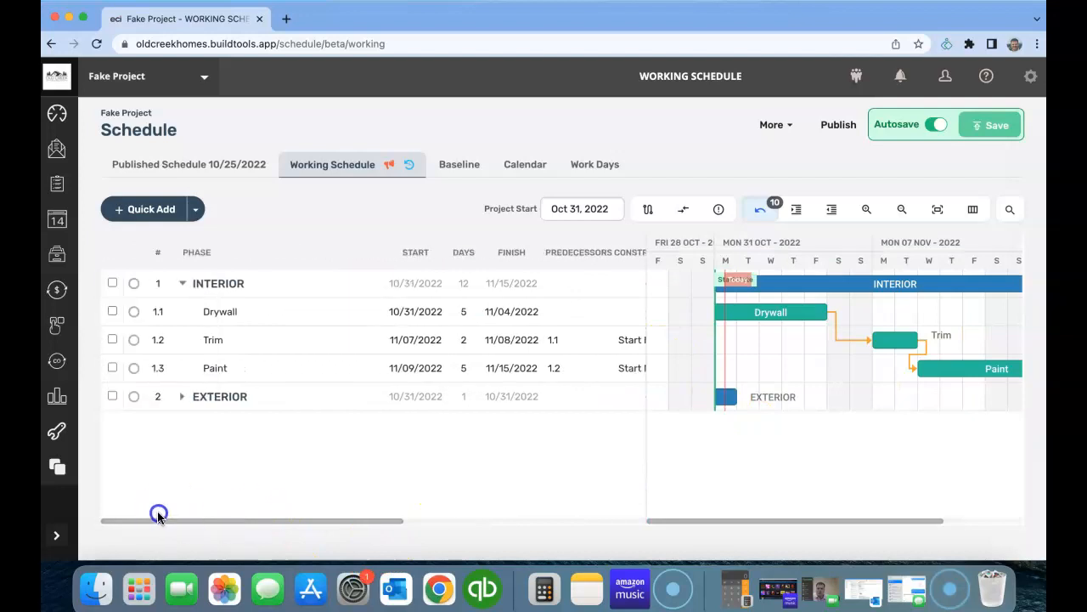
# Collapse INTERIOR, expand EXTERIOR, and set the durations of Sewer, Water and Concrete to 2 days each.
pyautogui.click(183, 283)
pyautogui.click(182, 312)
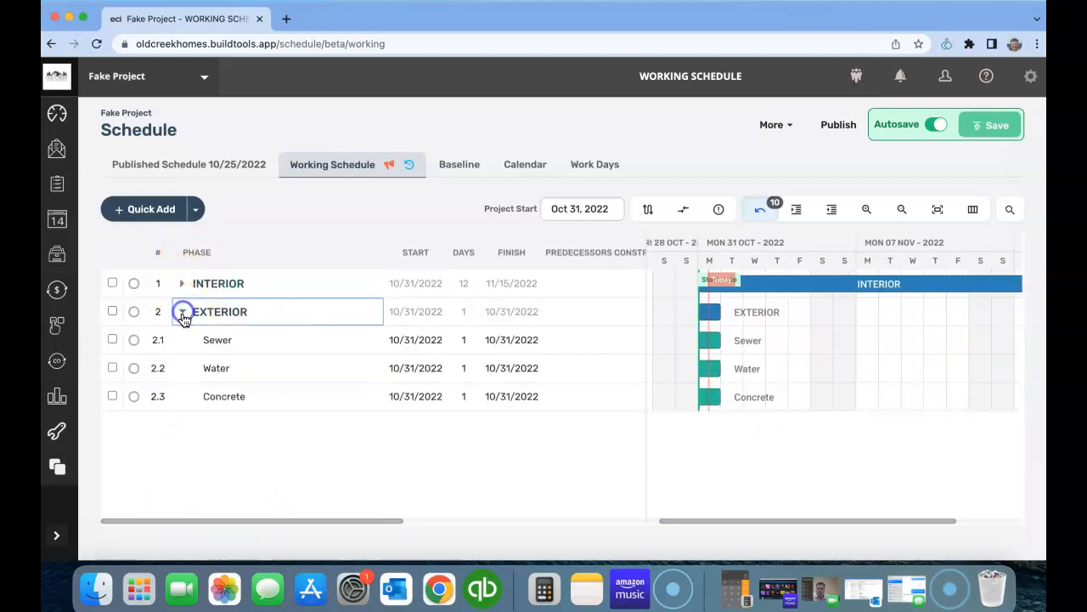
pyautogui.click(464, 340)
pyautogui.write('2')
pyautogui.click(464, 375)
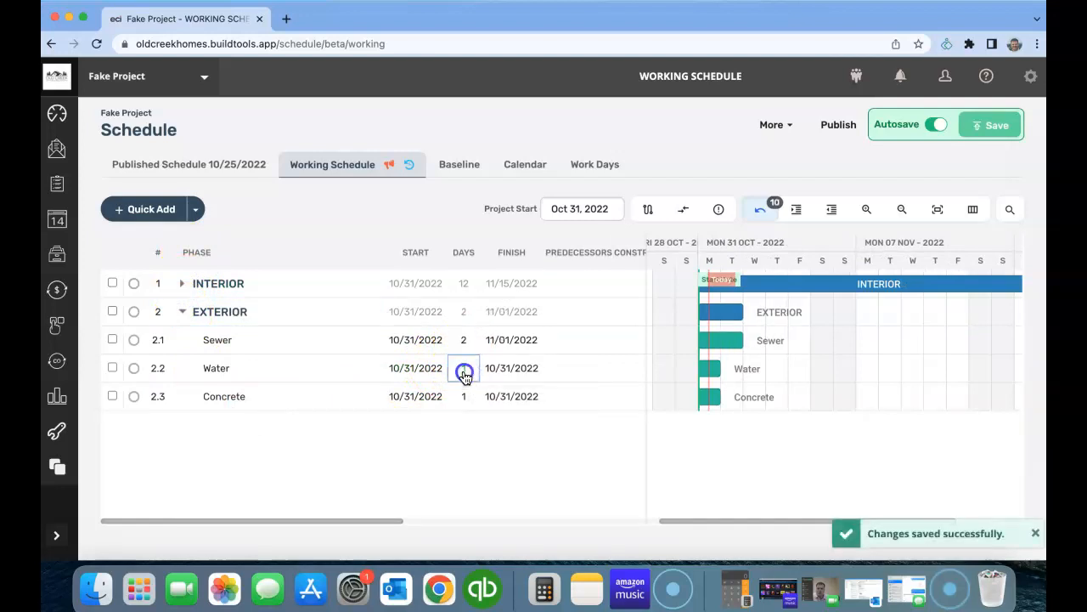
pyautogui.write('2')
pyautogui.click(464, 397)
pyautogui.write('2')
pyautogui.click(454, 437)
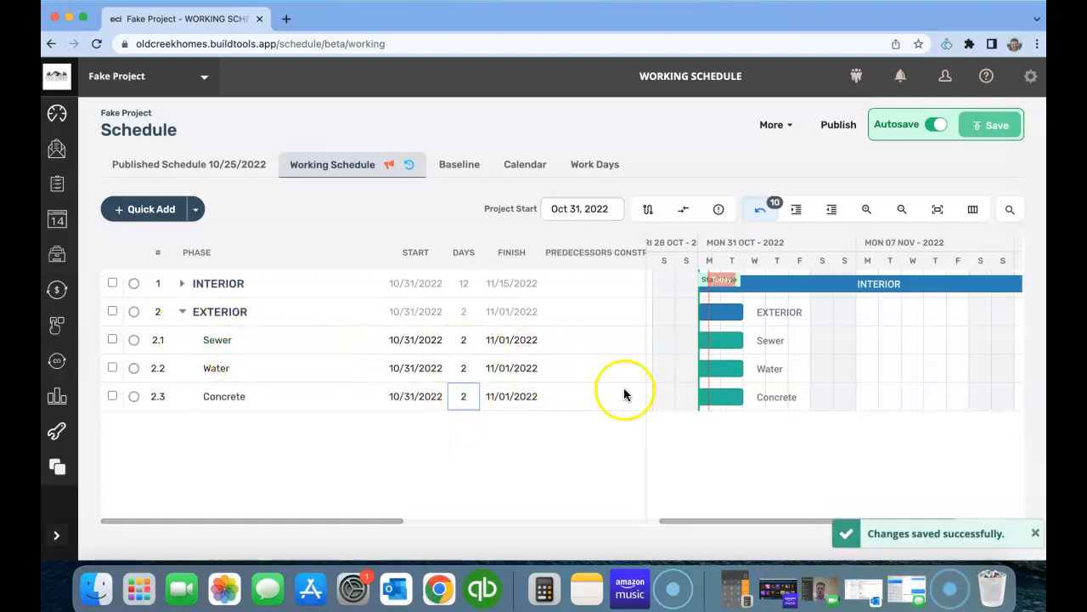
pyautogui.click(553, 371)
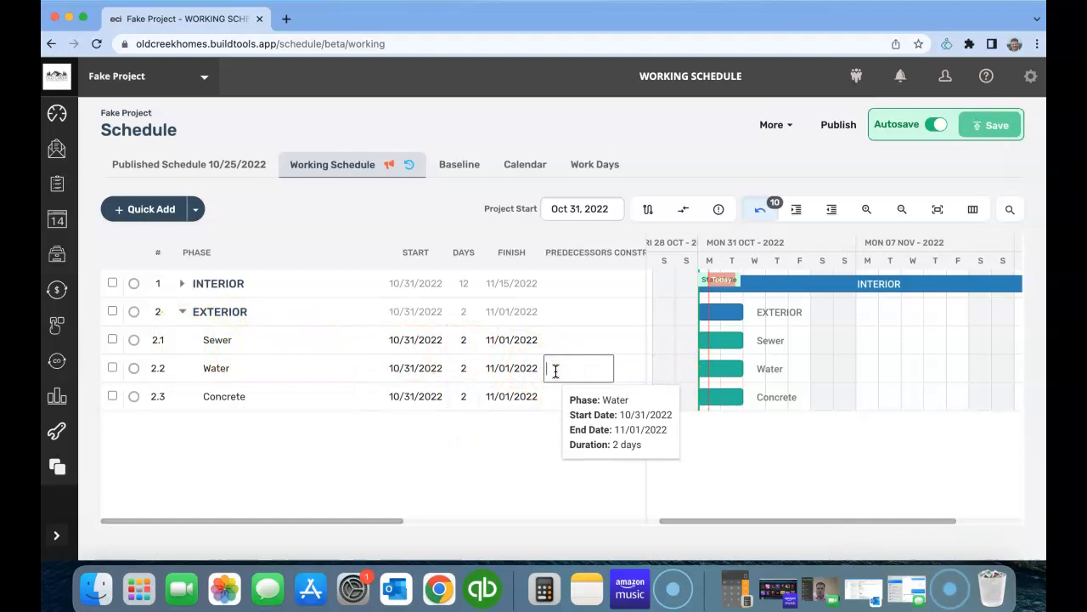
pyautogui.write('2')
pyautogui.click(561, 397)
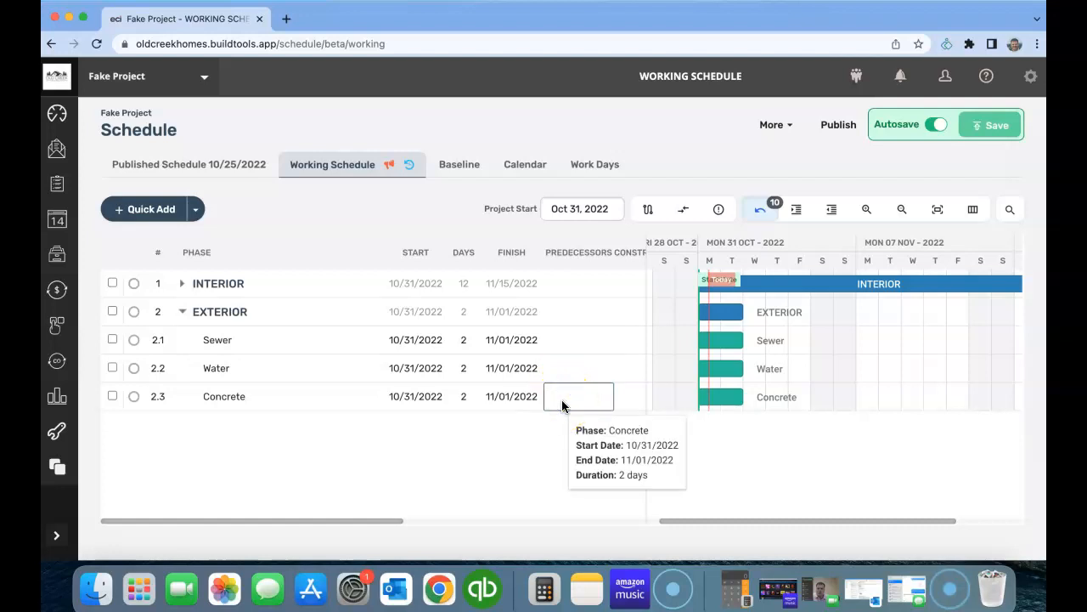
# Set the predecessor of Water to 2.1 and the predecessor of Concrete to 2.2.
pyautogui.click(558, 375)
pyautogui.write('2.1')
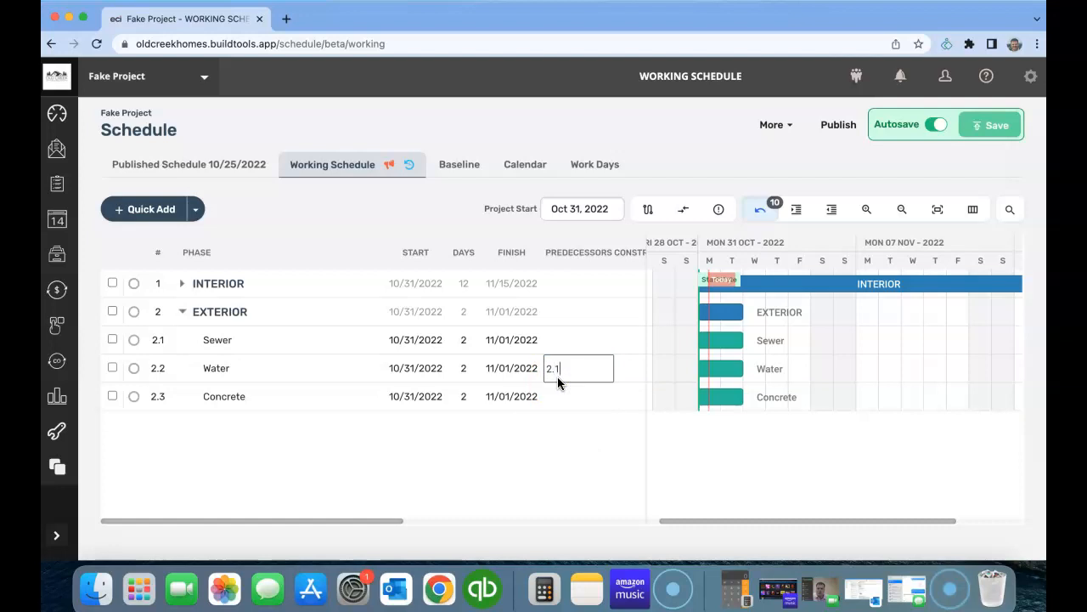
pyautogui.press('Return')
pyautogui.click(558, 397)
pyautogui.write('2.')
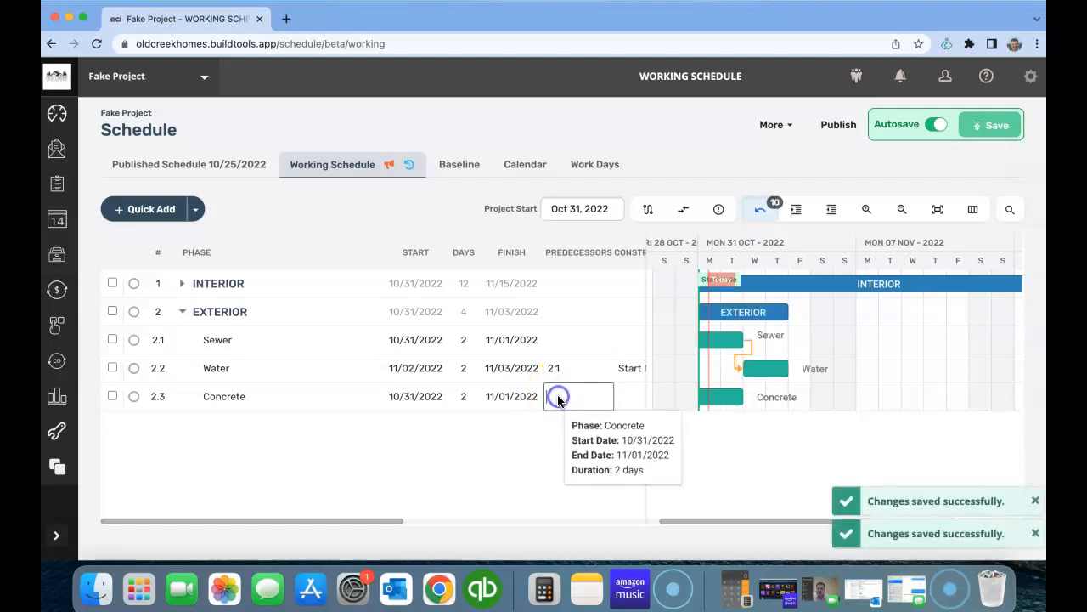
pyautogui.write('2')
pyautogui.press('Return')
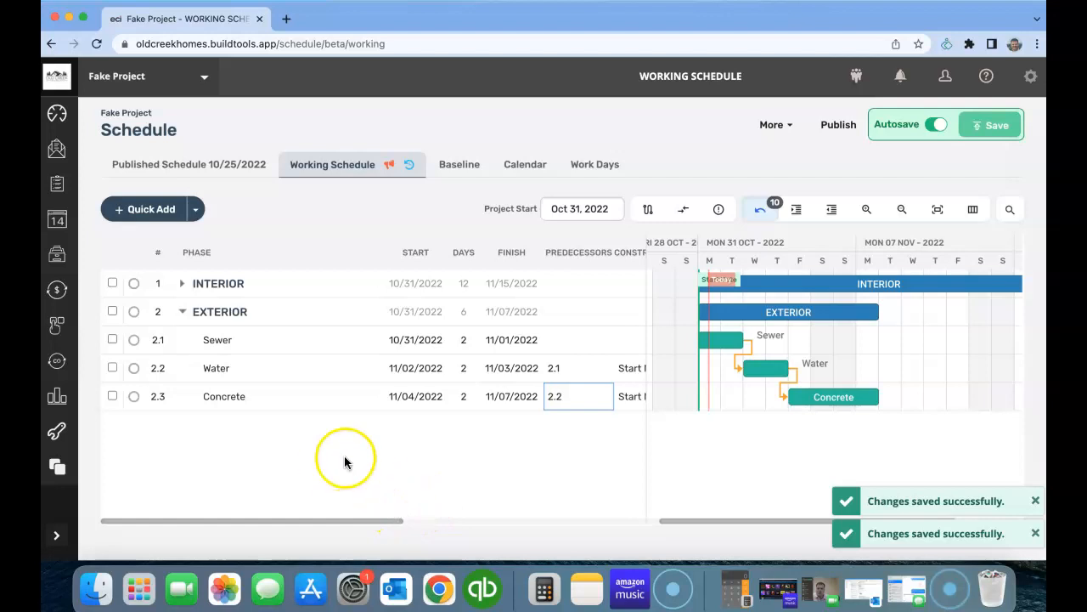
# Collapse EXTERIOR and turn on critical path highlighting in the Gantt chart.
pyautogui.click(184, 314)
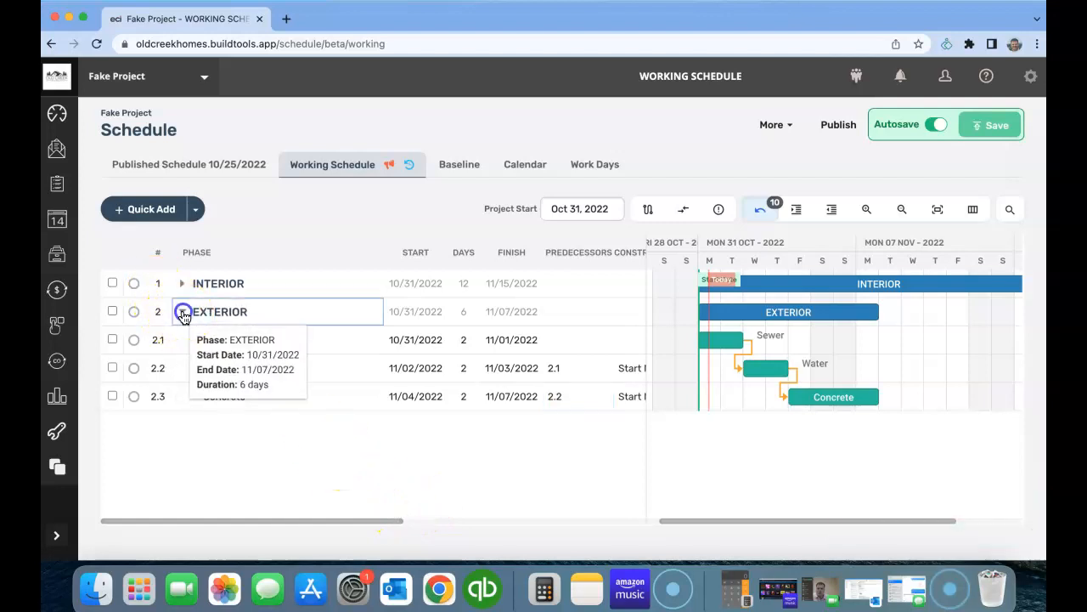
pyautogui.click(182, 313)
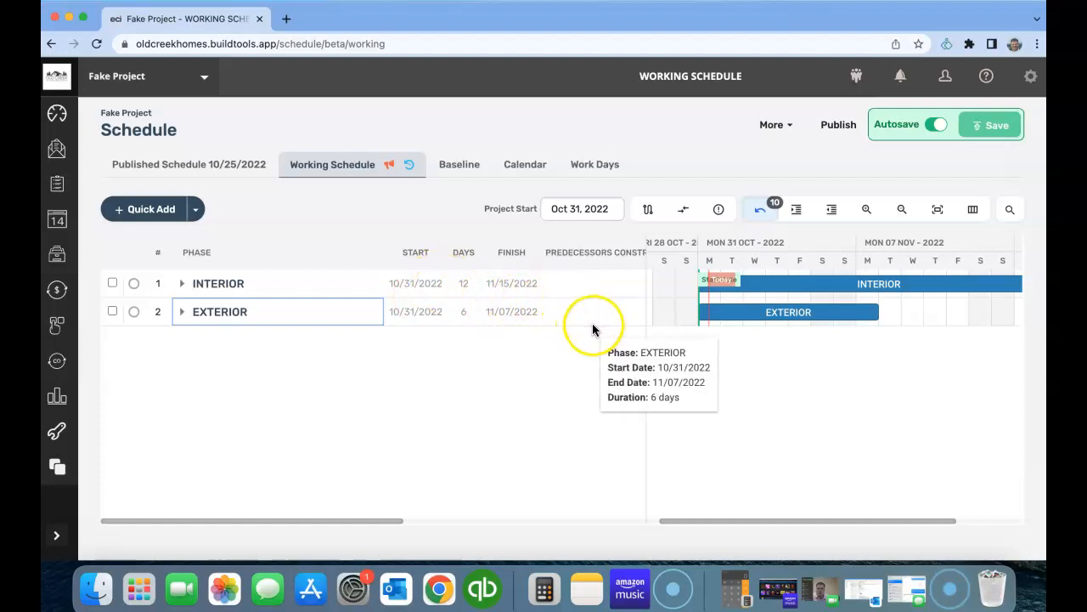
pyautogui.click(646, 212)
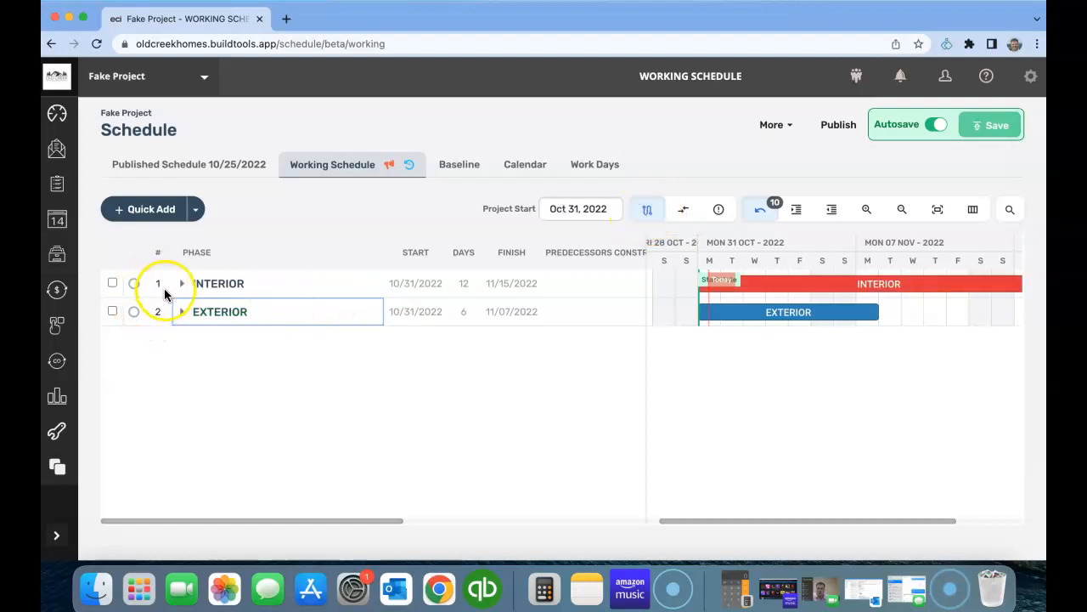
# Expand INTERIOR and EXTERIOR and examine which subphases lie on the critical path in the enlarged Gantt chart.
pyautogui.click(181, 285)
pyautogui.click(180, 396)
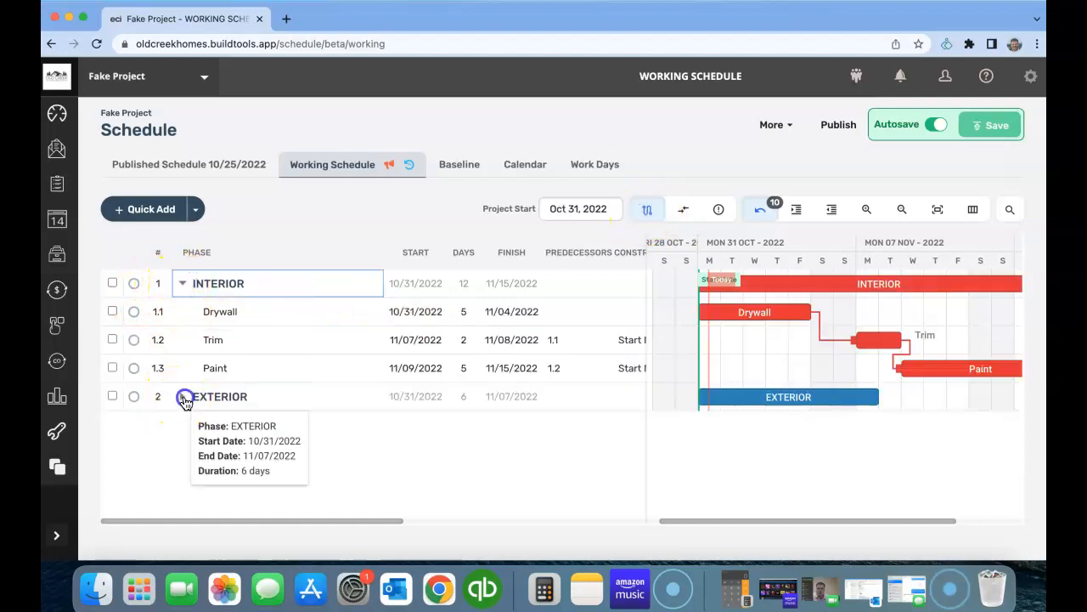
pyautogui.moveTo(286, 520); pyautogui.dragTo(347, 518)
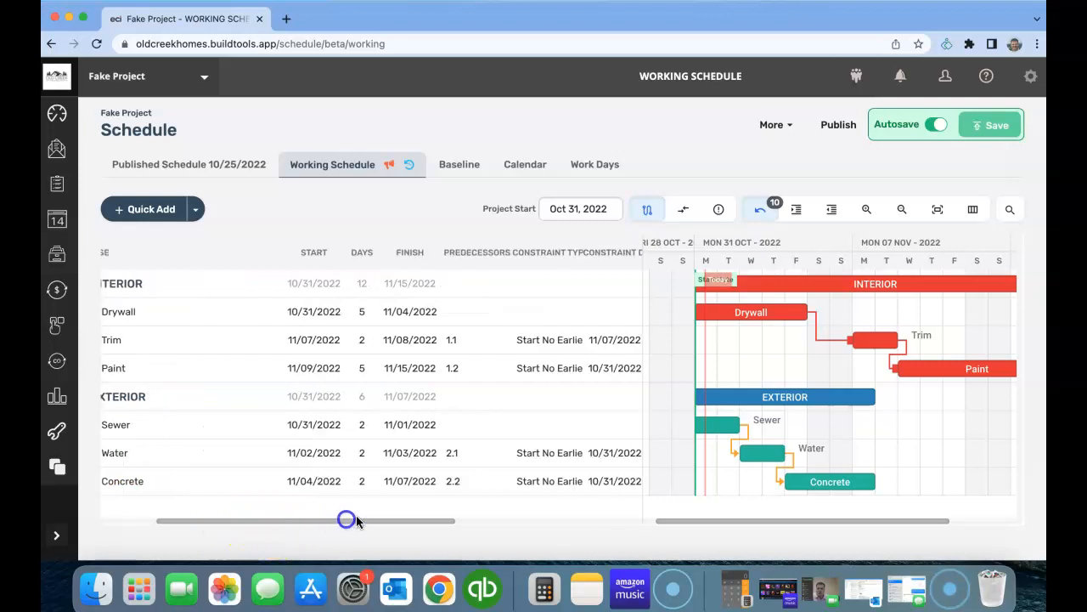
pyautogui.moveTo(644, 392); pyautogui.dragTo(219, 393)
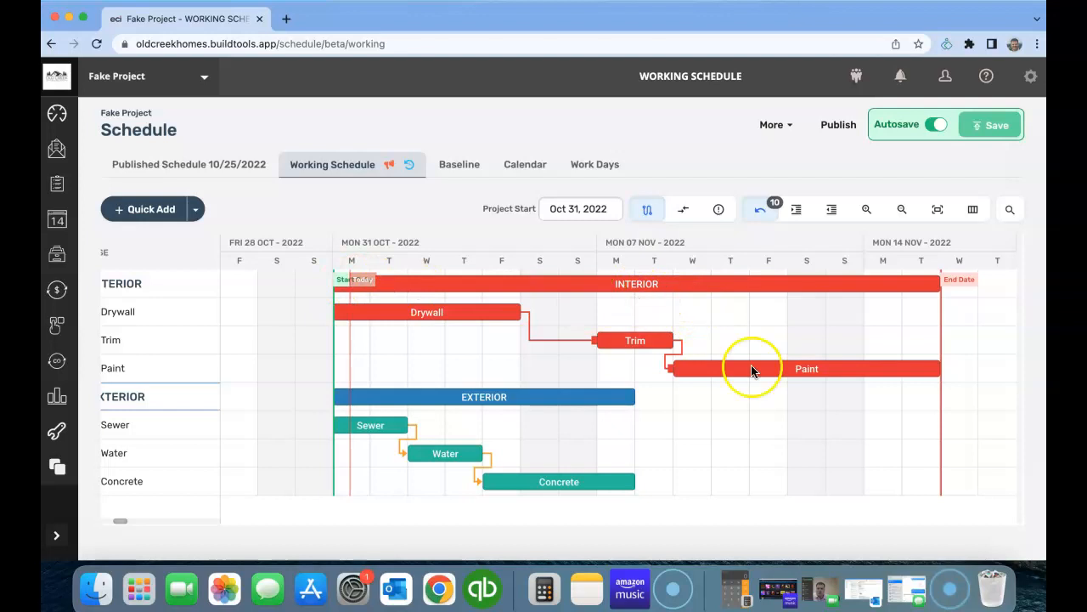
pyautogui.moveTo(619, 406)
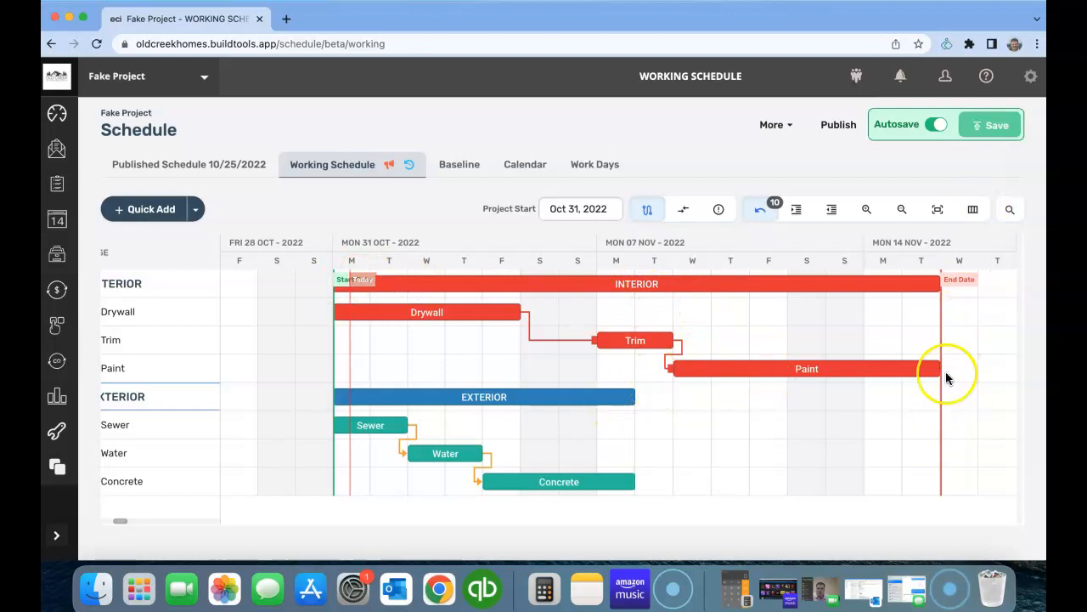
pyautogui.moveTo(354, 421)
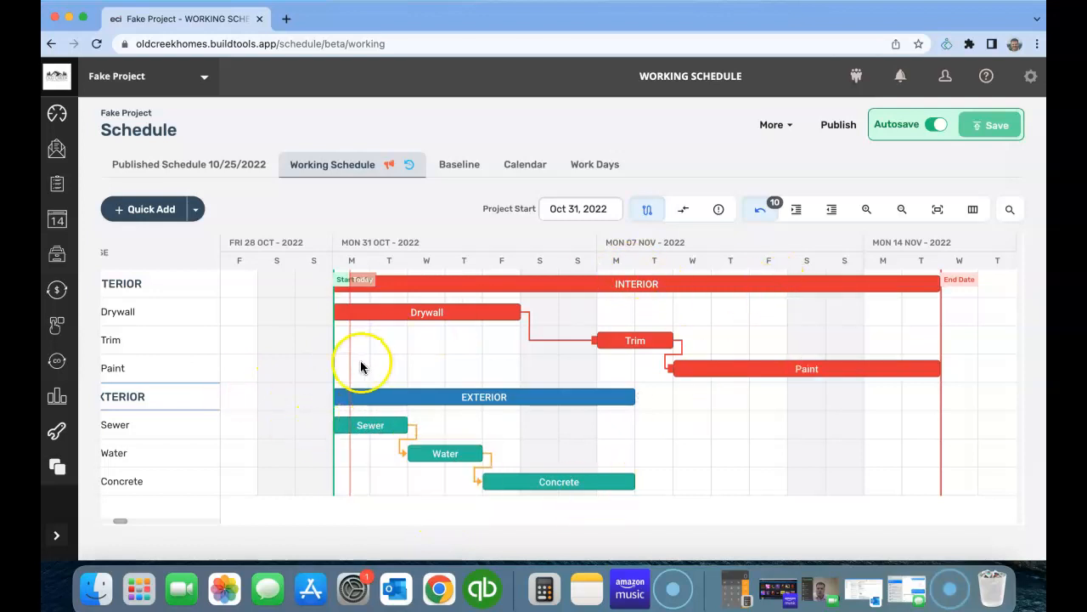
# Widen the phase table and hide its Constraint Type, Constraint Date, % Actual, Visibility, Links, Comments and Notes columns.
pyautogui.moveTo(220, 376); pyautogui.dragTo(813, 380)
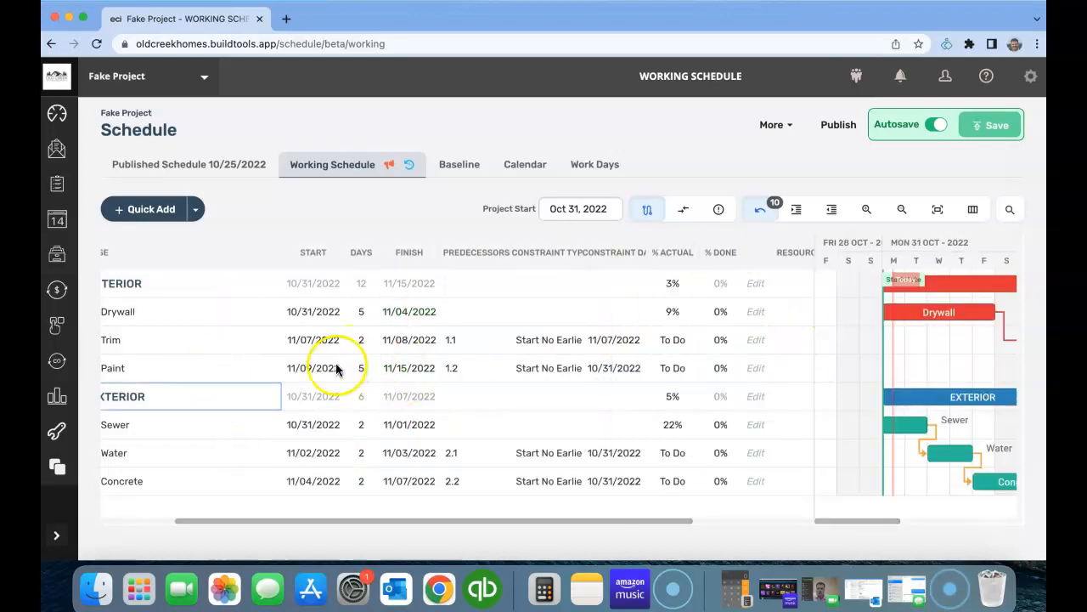
pyautogui.moveTo(391, 527); pyautogui.dragTo(317, 516)
pyautogui.click(972, 209)
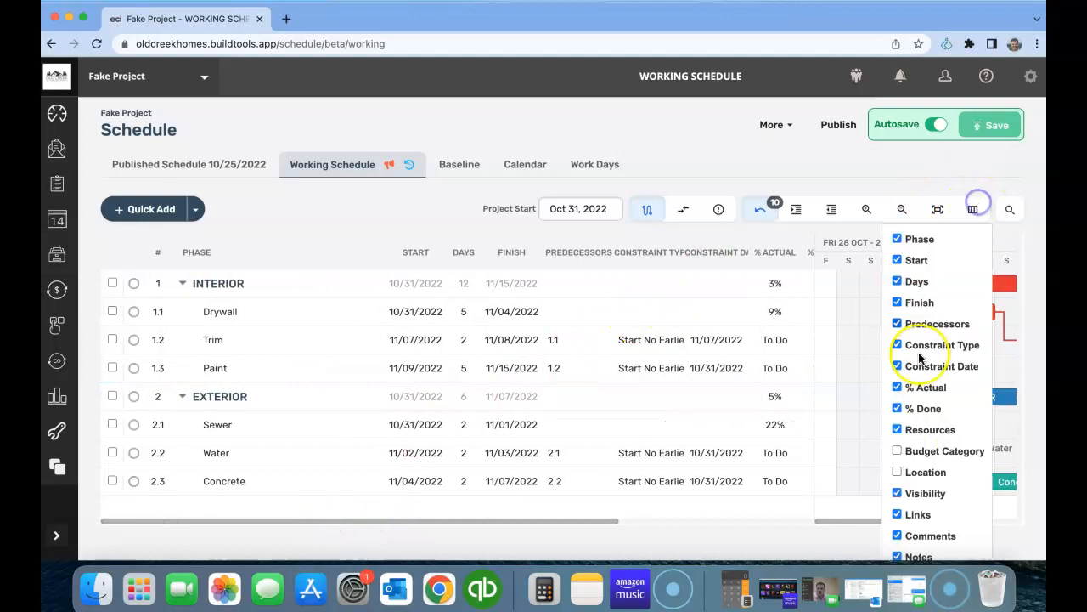
pyautogui.click(914, 548)
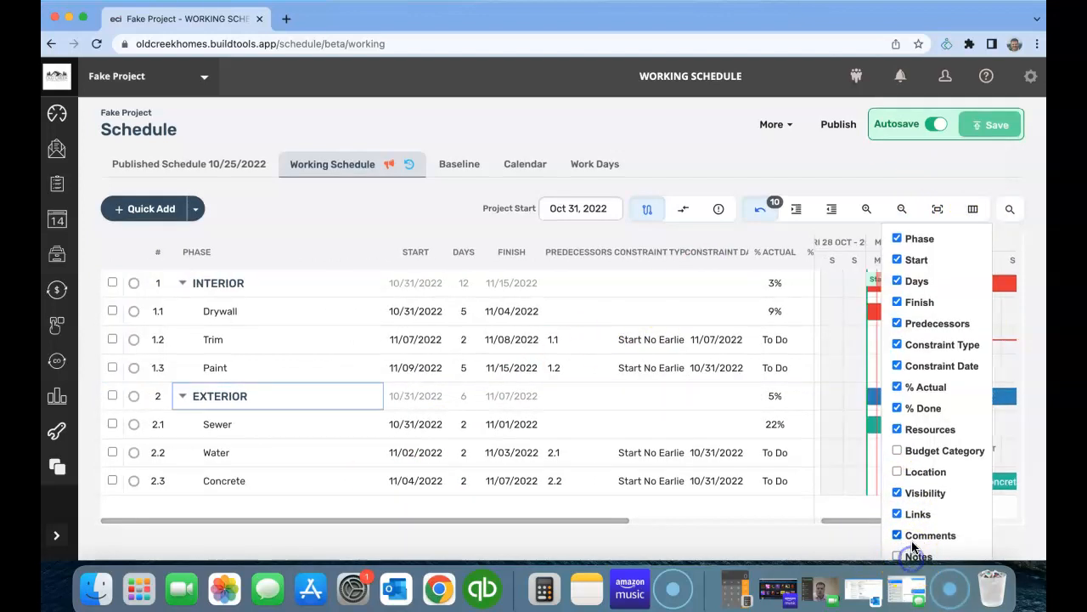
pyautogui.click(915, 512)
pyautogui.click(912, 494)
pyautogui.click(927, 345)
pyautogui.click(926, 367)
pyautogui.click(924, 388)
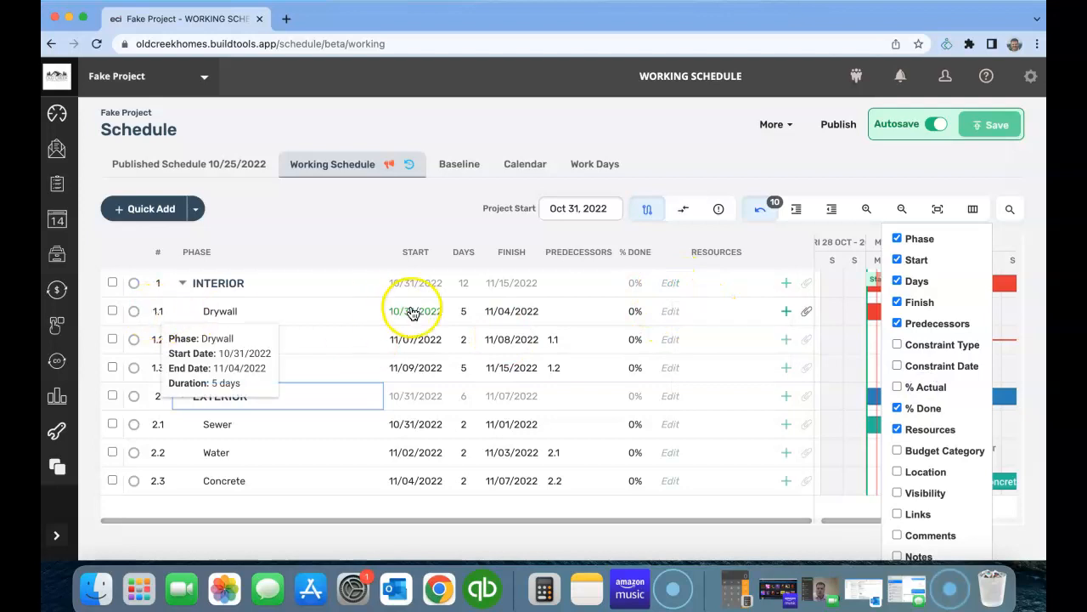
# Assign the ConApp Metro representative as the resource for the Drywall subphase.
pyautogui.click(684, 311)
pyautogui.click(722, 321)
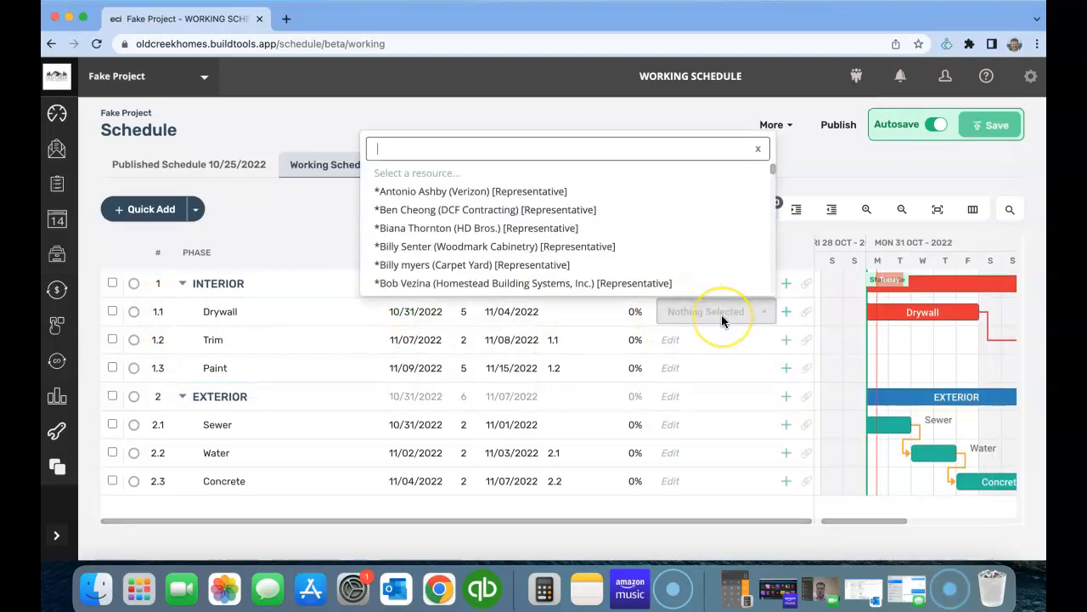
pyautogui.write('bren')
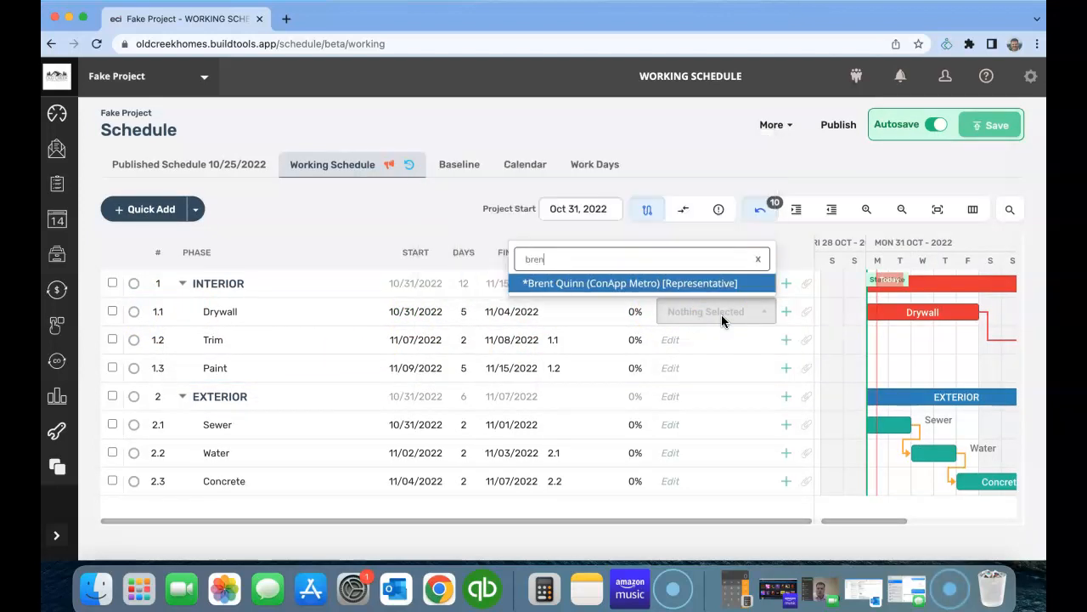
pyautogui.click(653, 286)
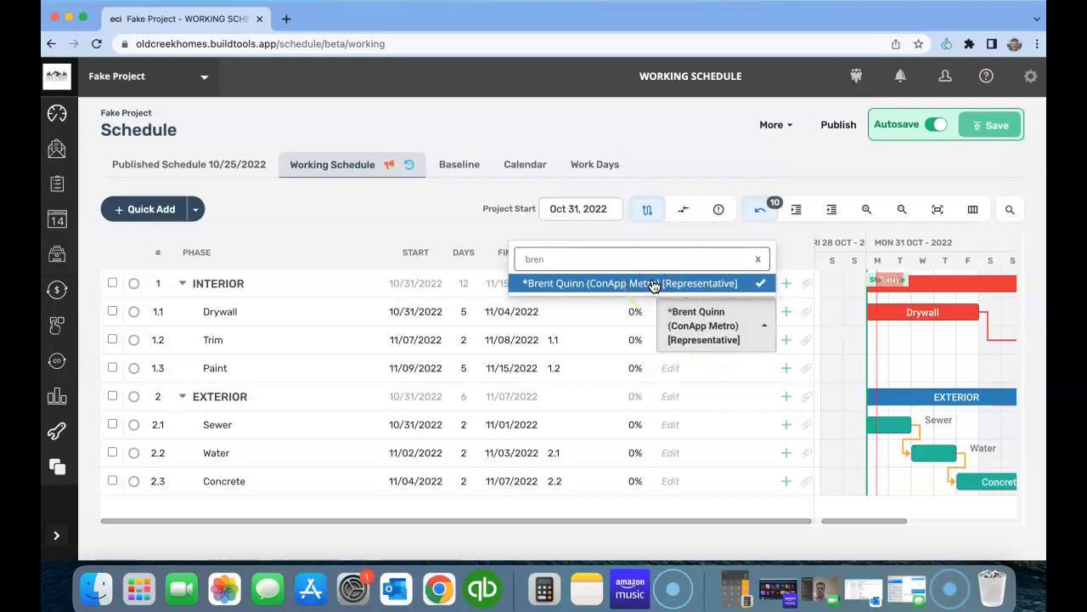
pyautogui.click(761, 285)
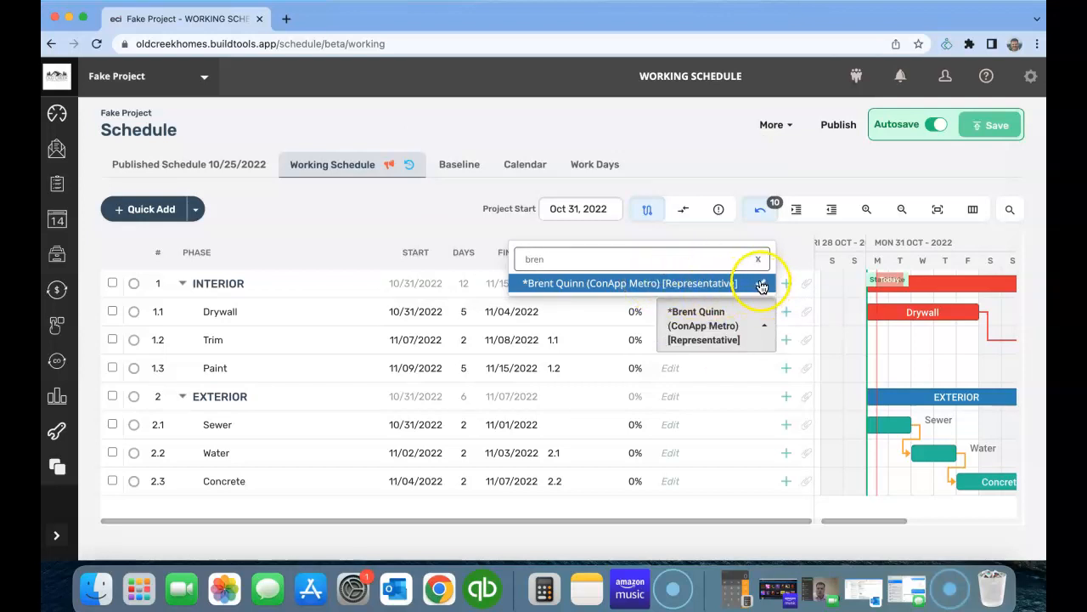
pyautogui.click(683, 135)
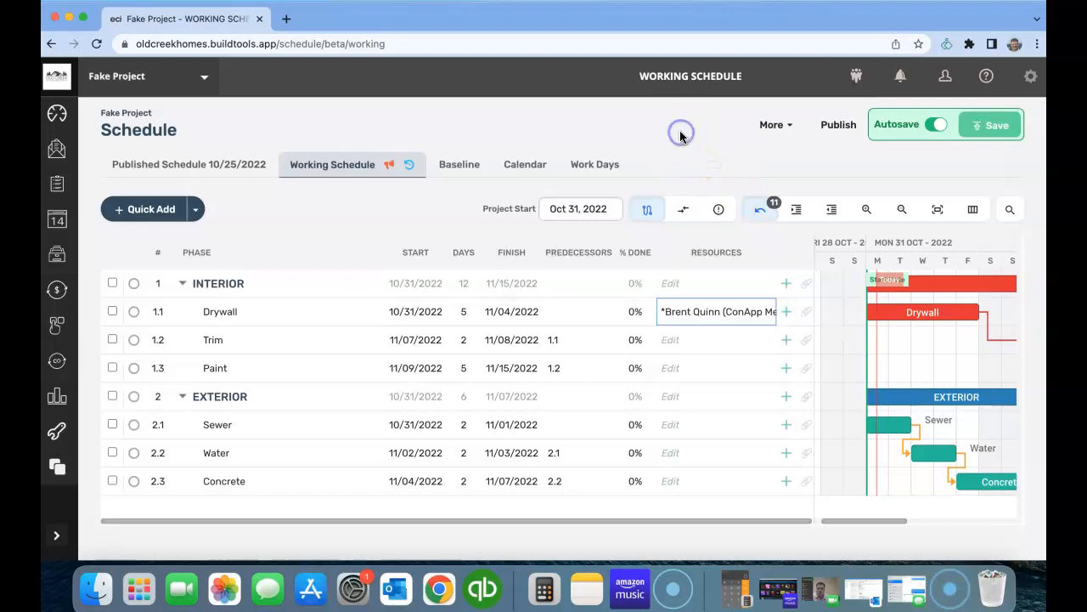
# Find the C & A Carpentry representative among the resources and assign that contact to the Trim subphase.
pyautogui.click(676, 340)
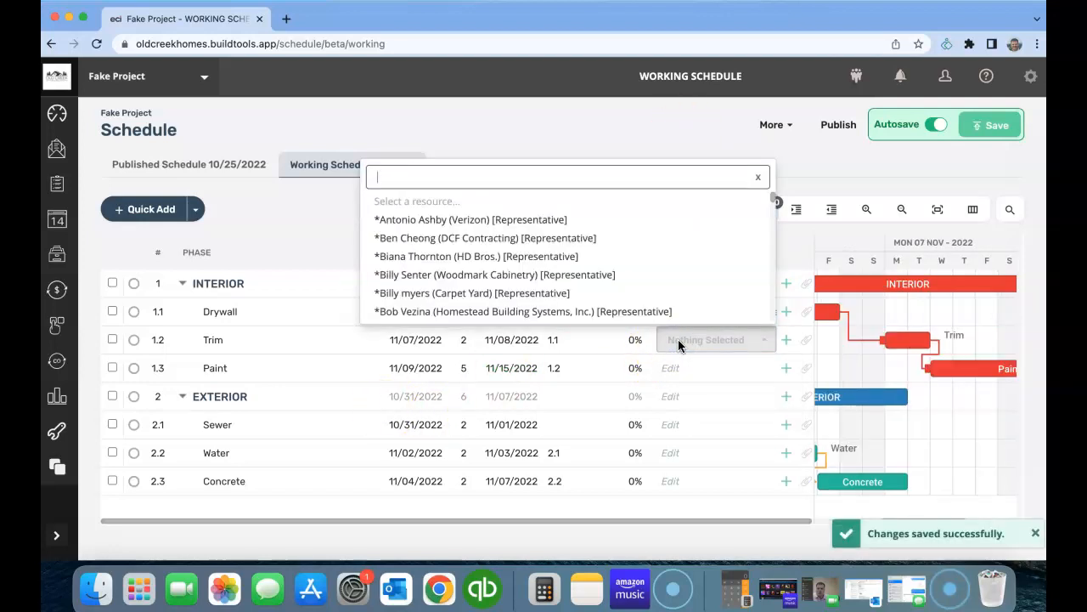
pyautogui.write('is')
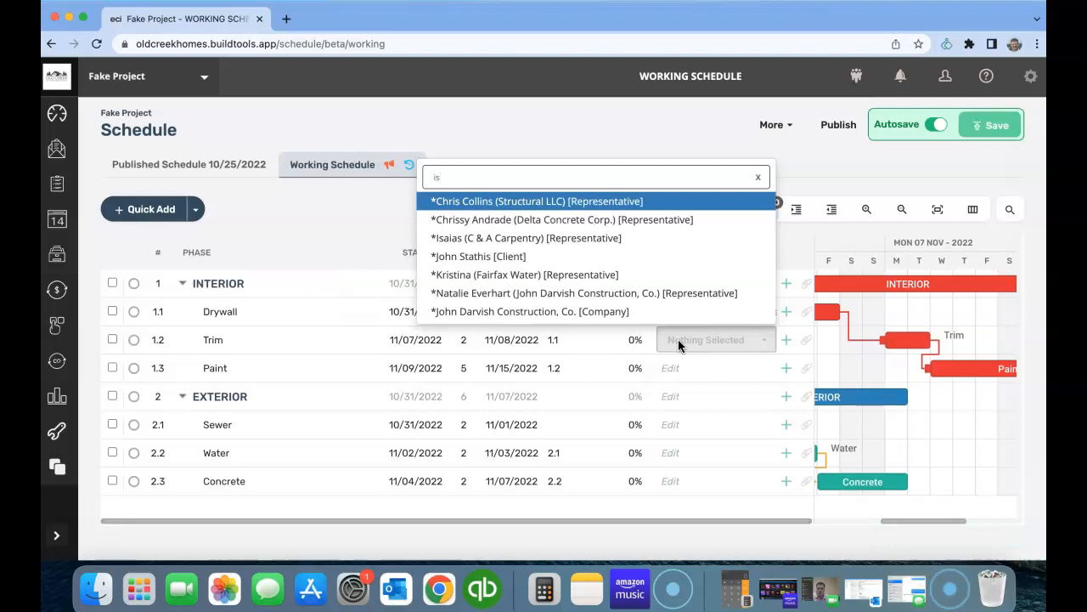
pyautogui.write('ai')
pyautogui.press('BackSpace')
pyautogui.press('BackSpace')
pyautogui.press('BackSpace')
pyautogui.press('BackSpace')
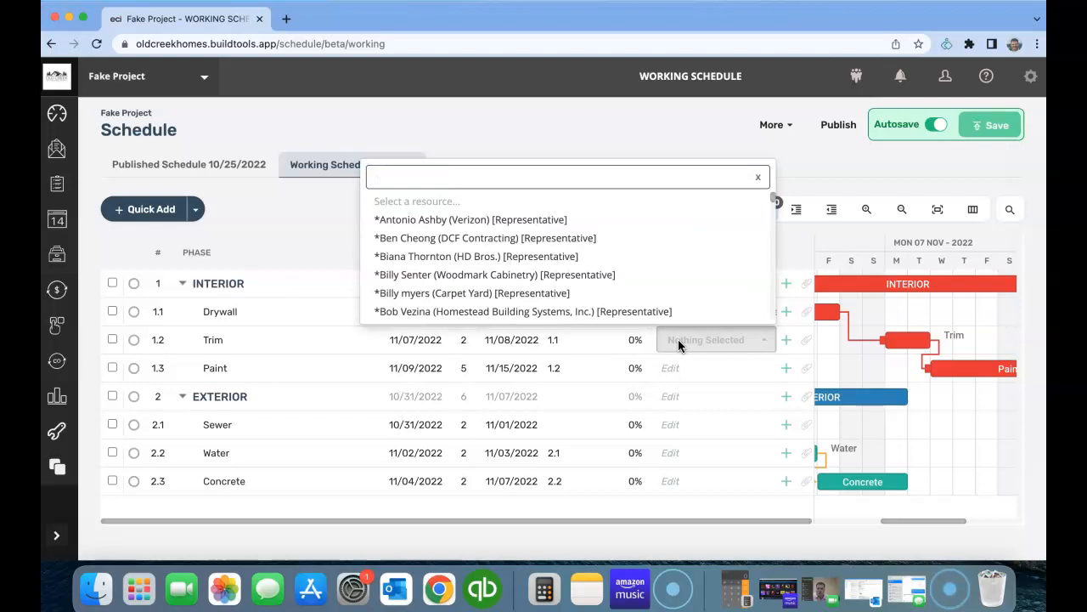
pyautogui.write('c')
pyautogui.write('b')
pyautogui.press('BackSpace')
pyautogui.write('b')
pyautogui.press('BackSpace')
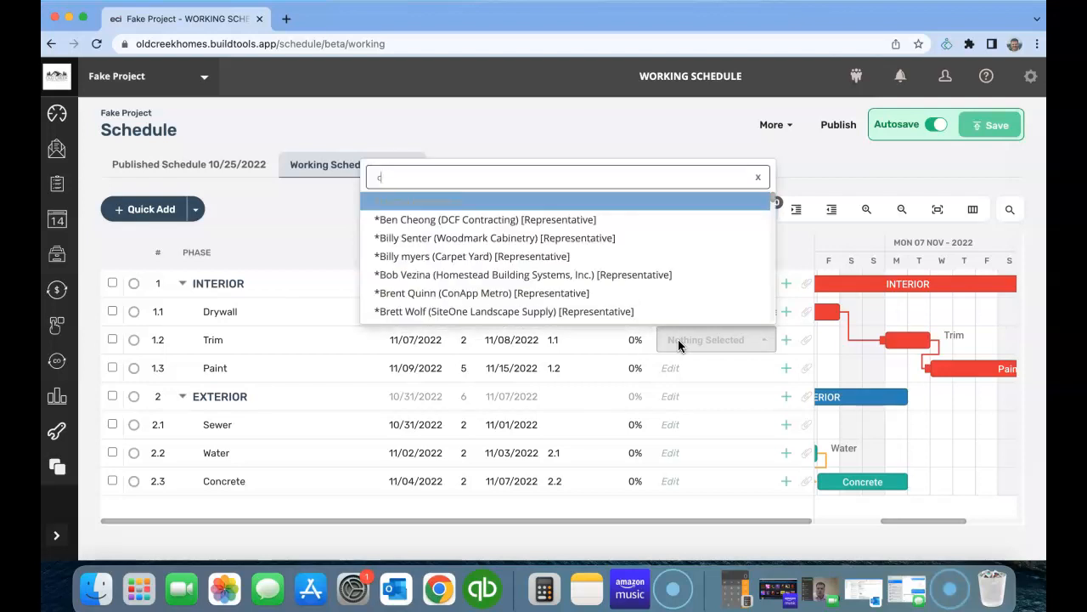
pyautogui.write('&')
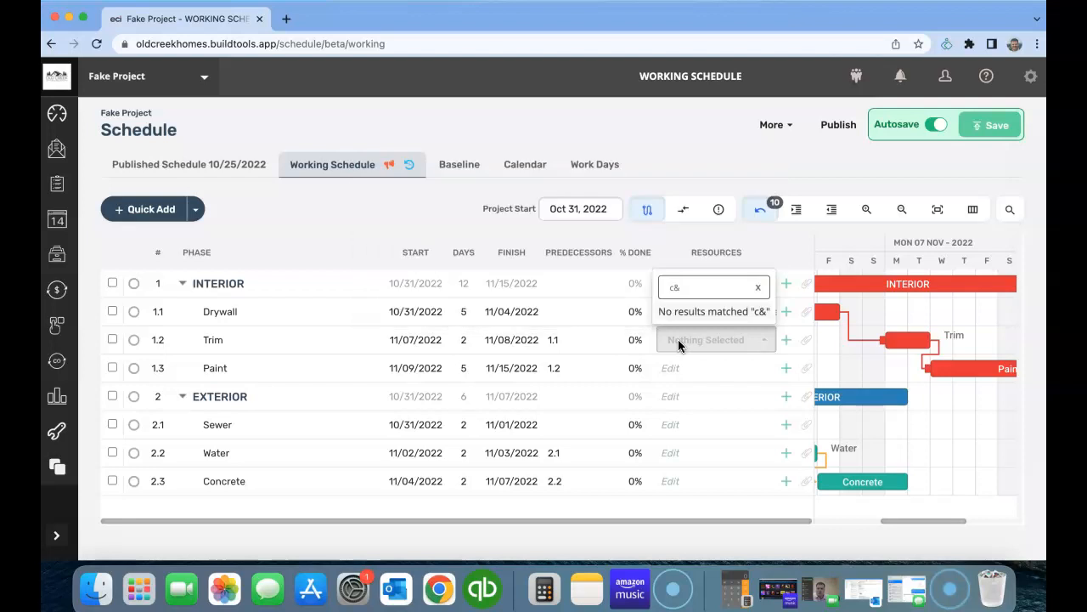
pyautogui.press('BackSpace')
pyautogui.write('&')
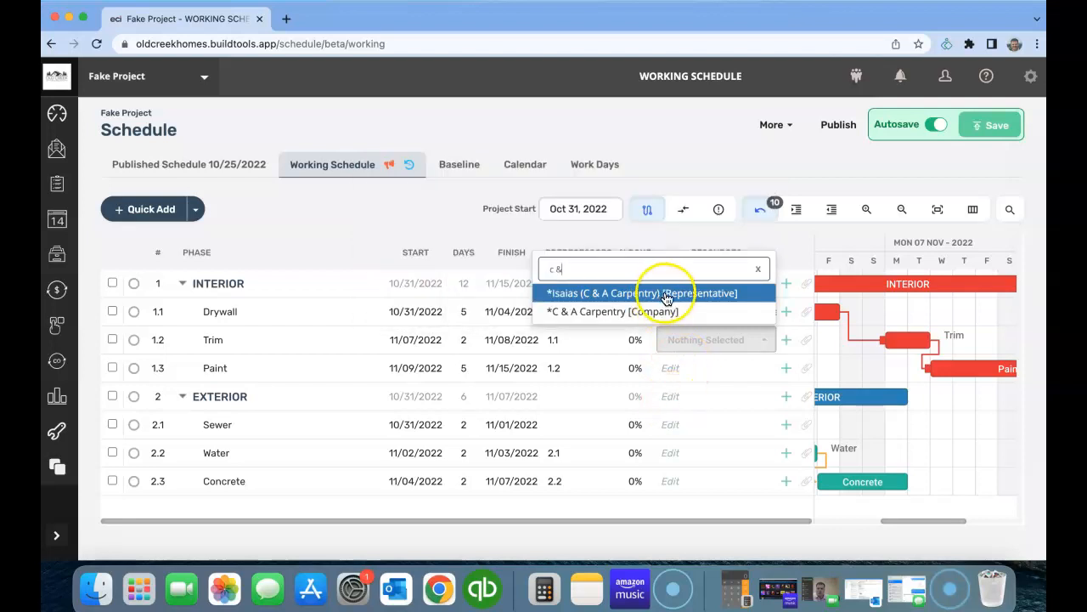
pyautogui.click(769, 295)
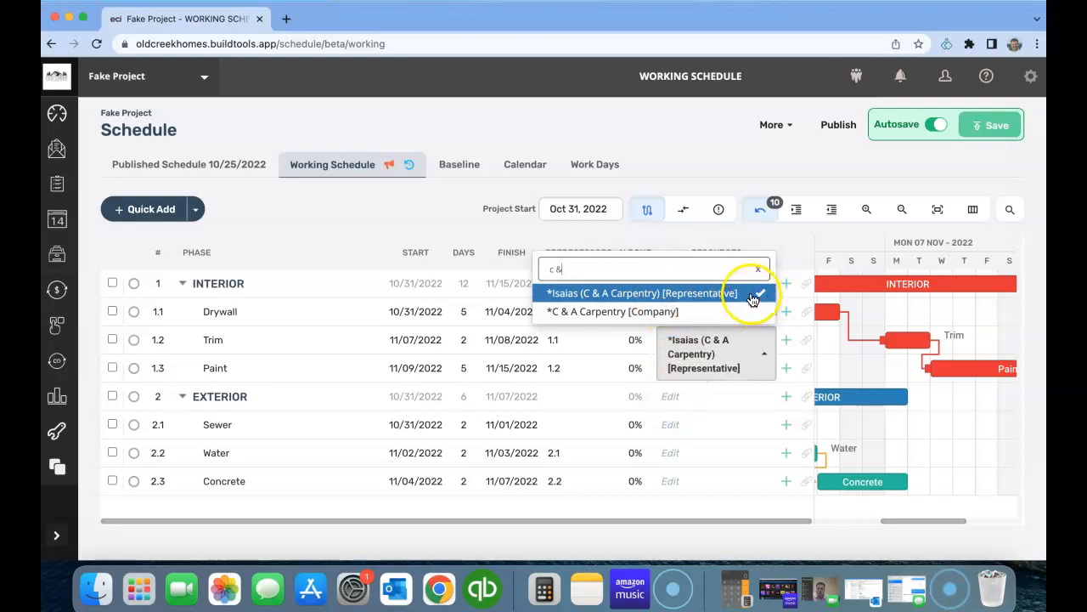
pyautogui.click(753, 298)
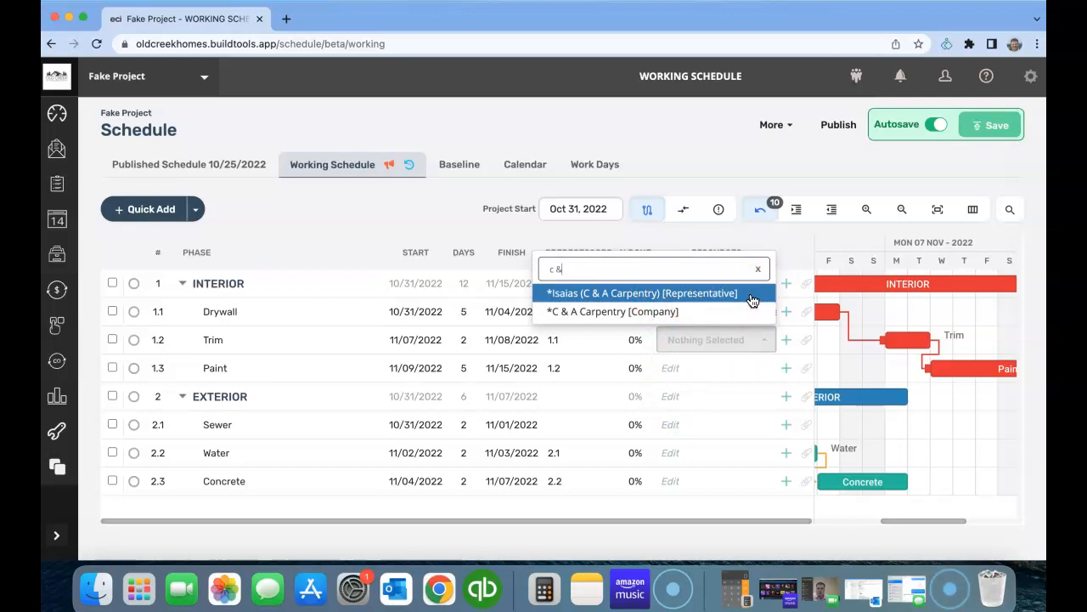
pyautogui.click(768, 296)
pyautogui.click(772, 296)
pyautogui.click(765, 295)
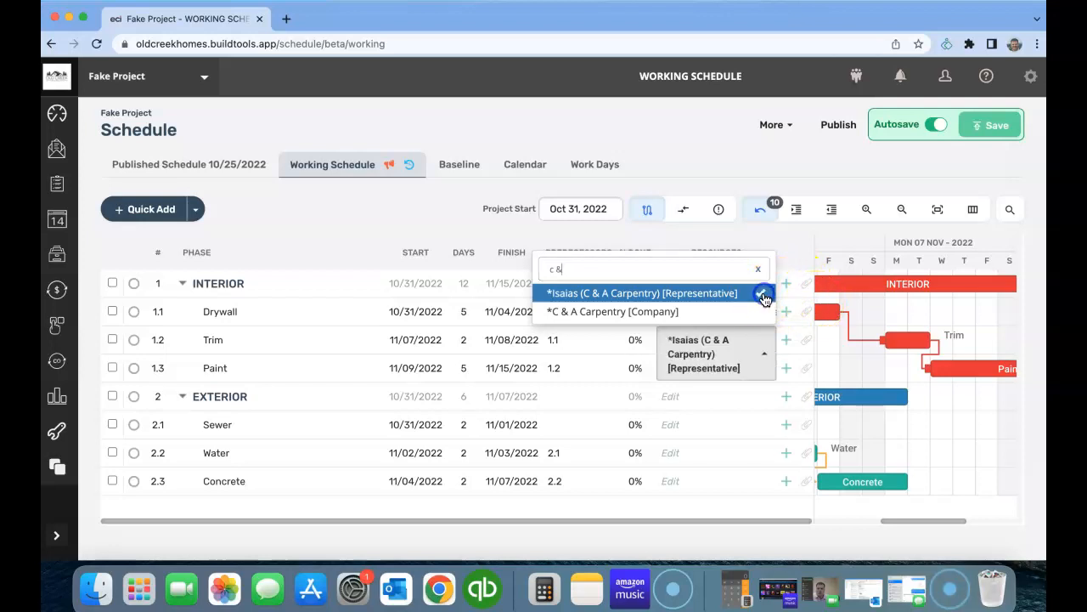
pyautogui.click(665, 114)
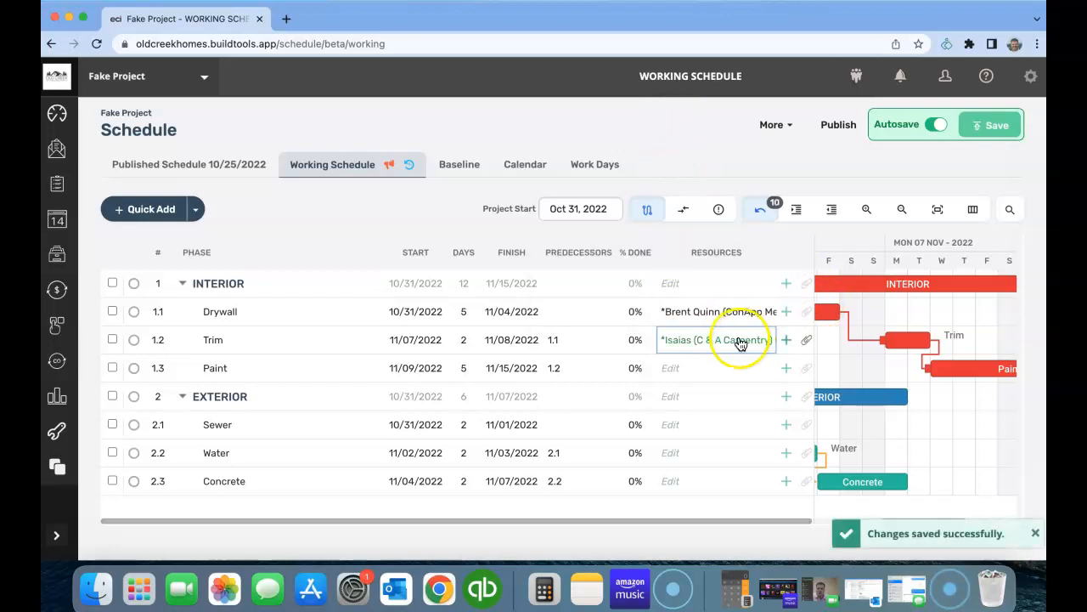
# Assign the ConApp Metro representative as the resource for the Paint subphase.
pyautogui.click(673, 370)
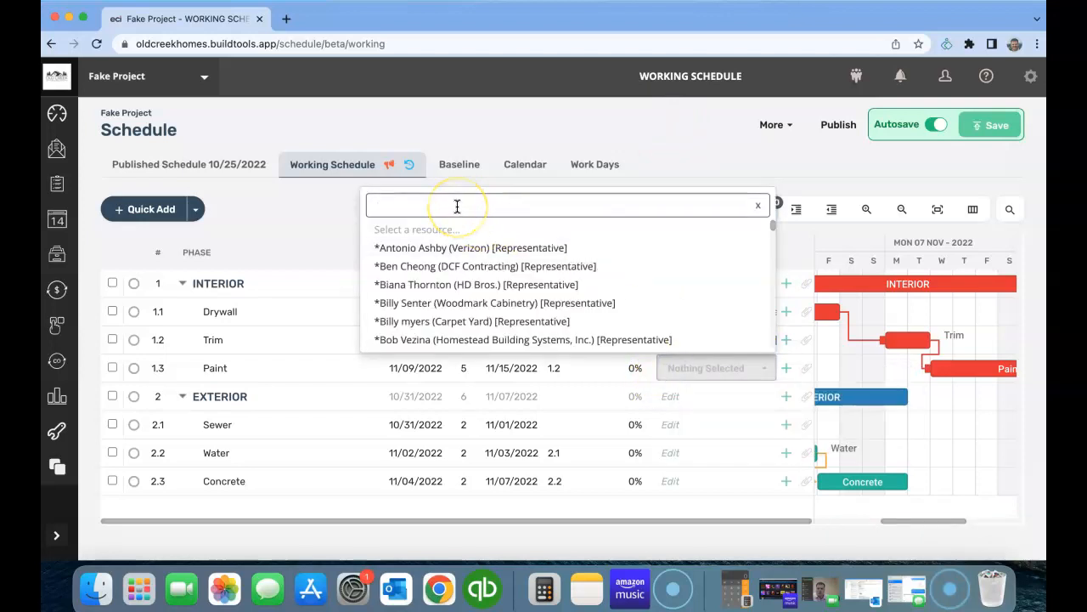
pyautogui.write('bren')
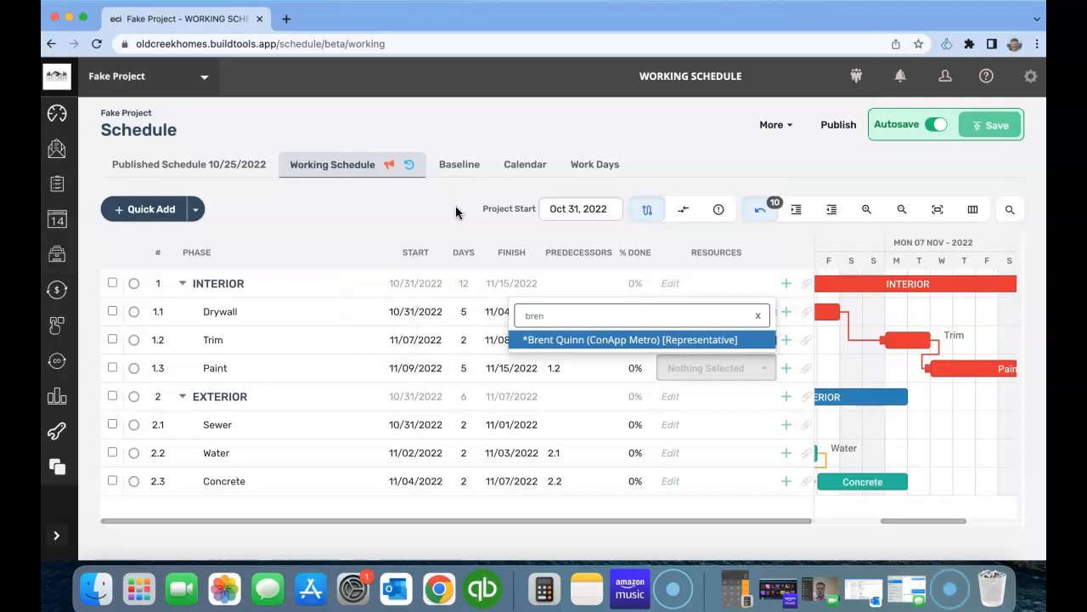
pyautogui.click(762, 339)
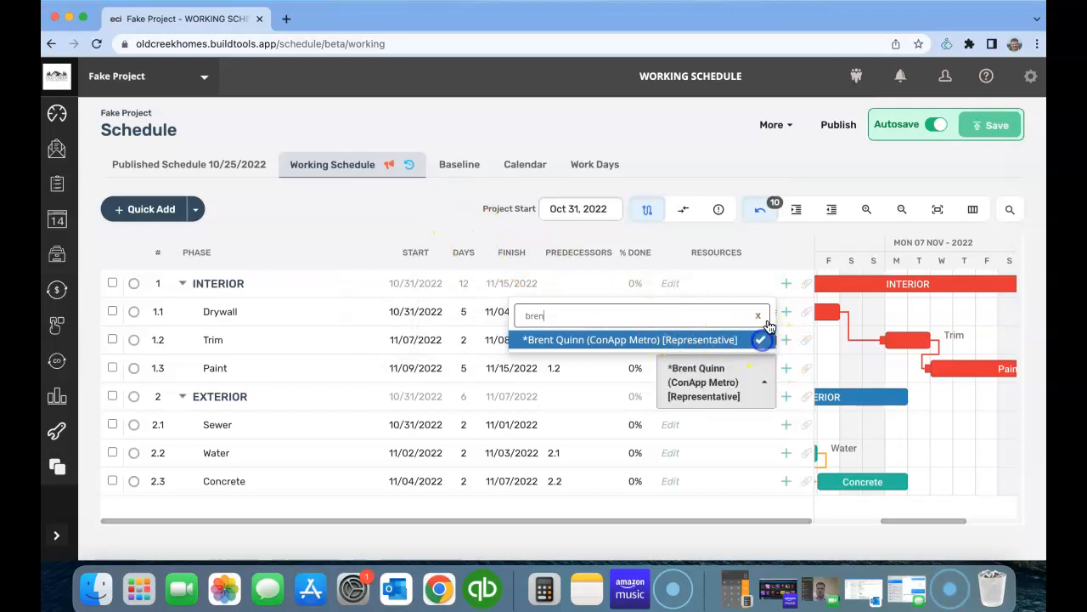
pyautogui.click(666, 143)
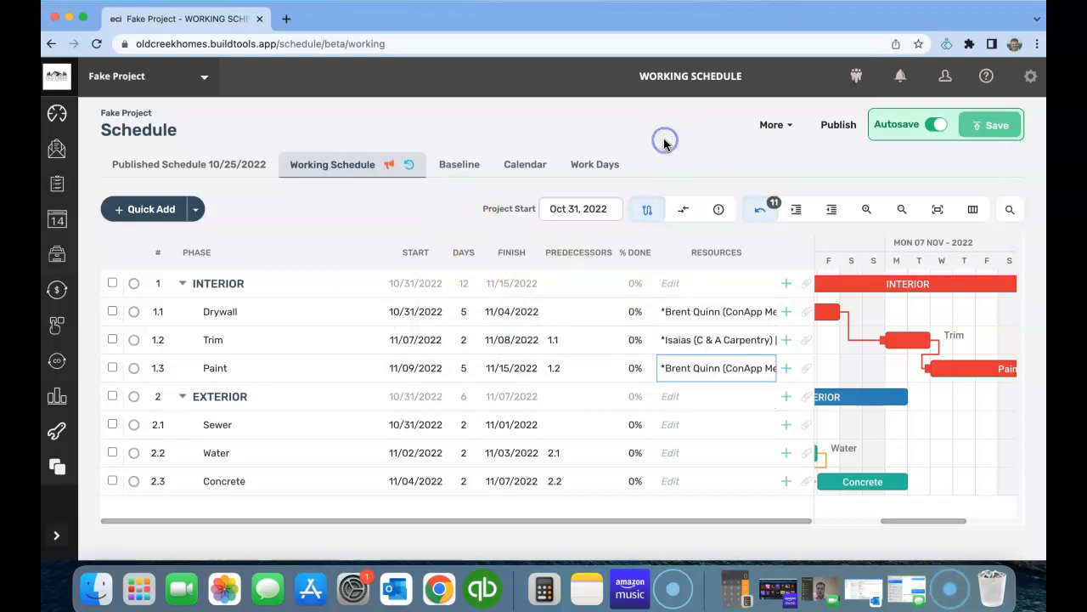
# Assign only the E&G Services, LLC representative as the resource for the Sewer subphase.
pyautogui.click(692, 427)
pyautogui.click(692, 428)
pyautogui.write('ed')
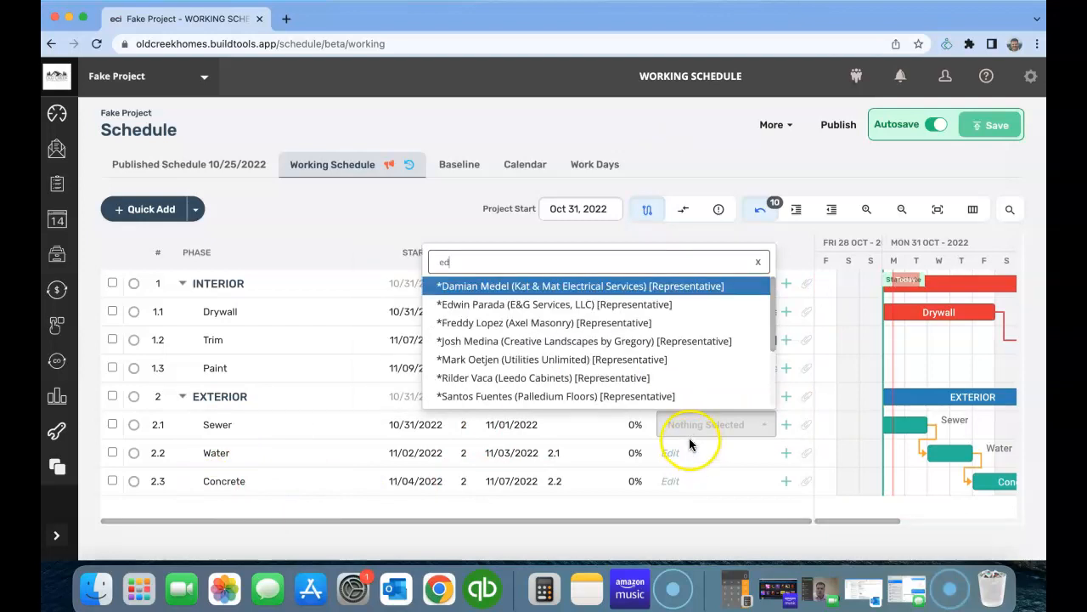
pyautogui.click(682, 309)
pyautogui.press('Return')
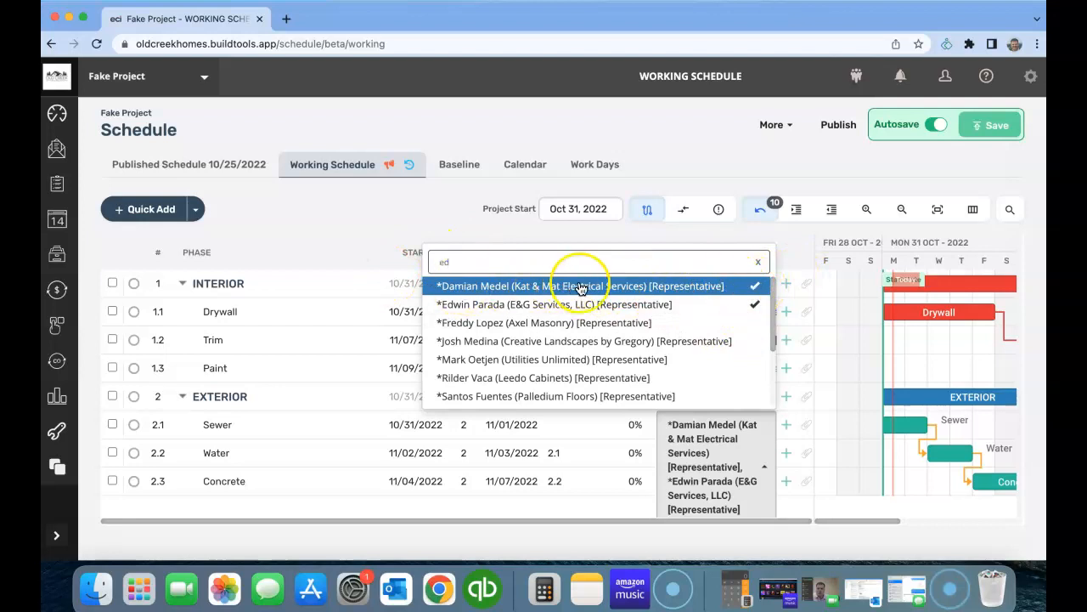
pyautogui.click(754, 286)
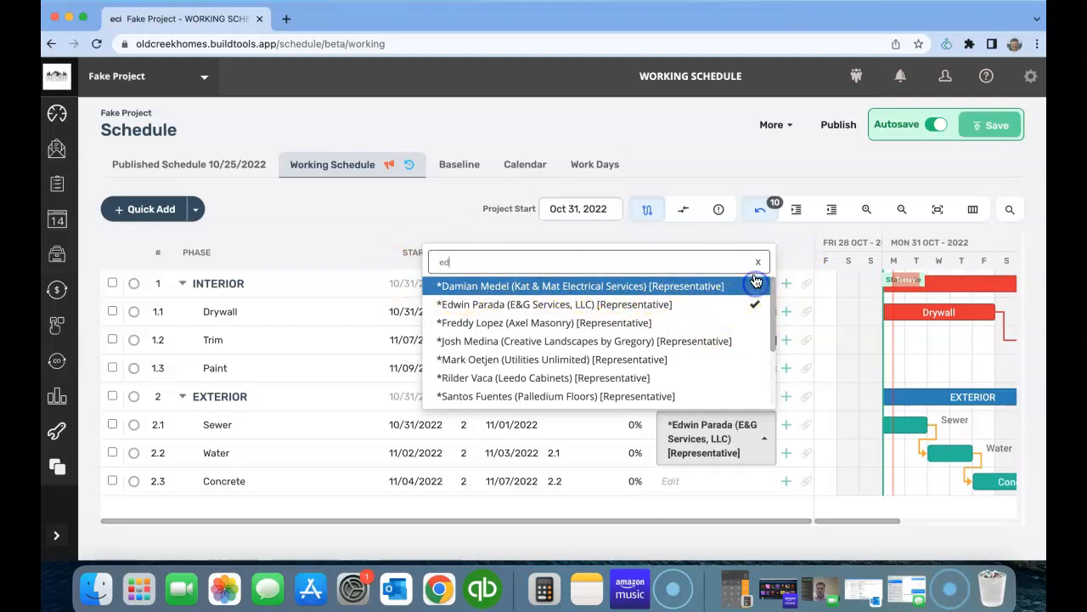
pyautogui.click(672, 122)
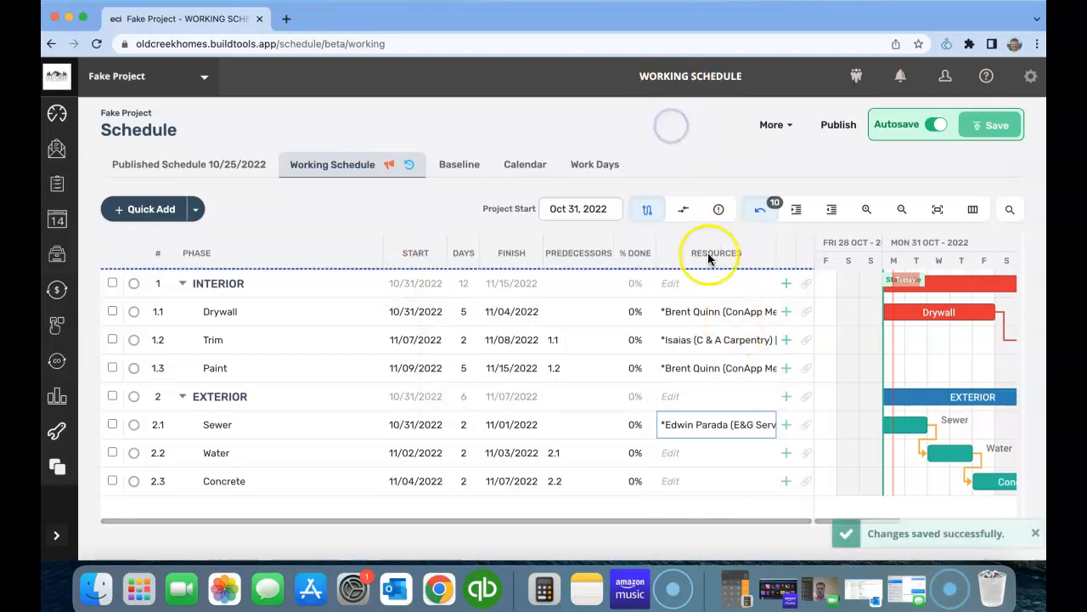
# Assign the E&G Services, LLC representative as the resource for the Water subphase.
pyautogui.click(672, 450)
pyautogui.write('ed')
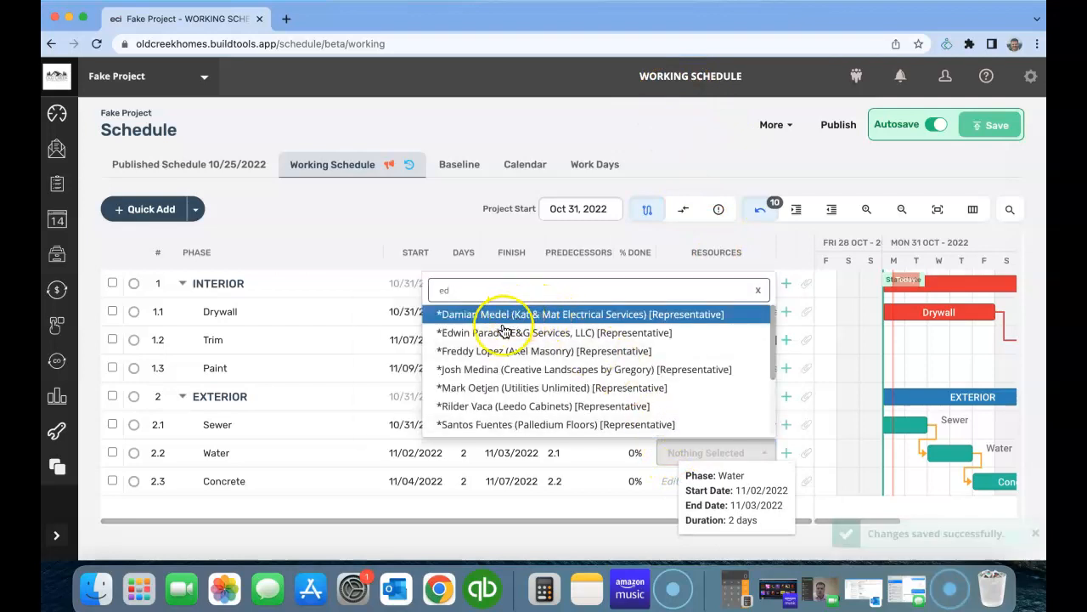
pyautogui.click(504, 333)
pyautogui.click(684, 151)
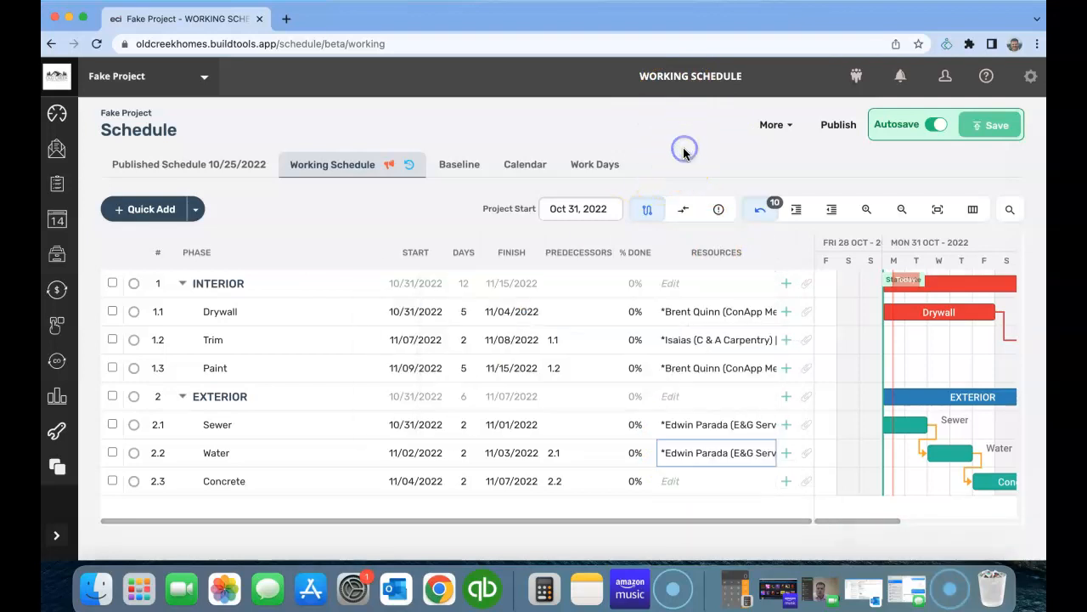
# Assign the City Concrete representative to the Concrete subphase and narrow the table's Phase column.
pyautogui.click(686, 484)
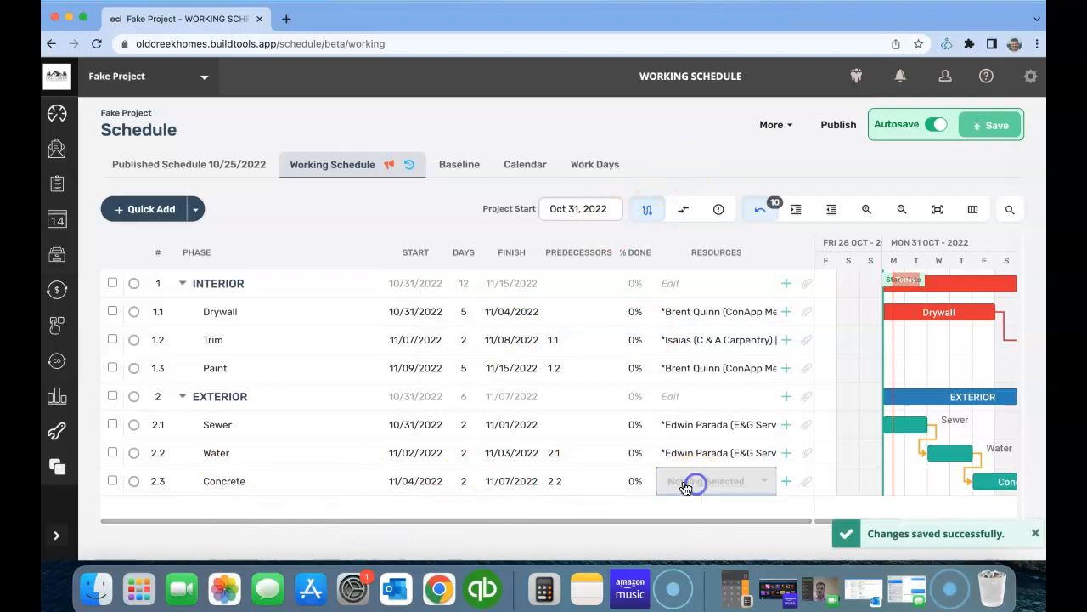
pyautogui.write('tony')
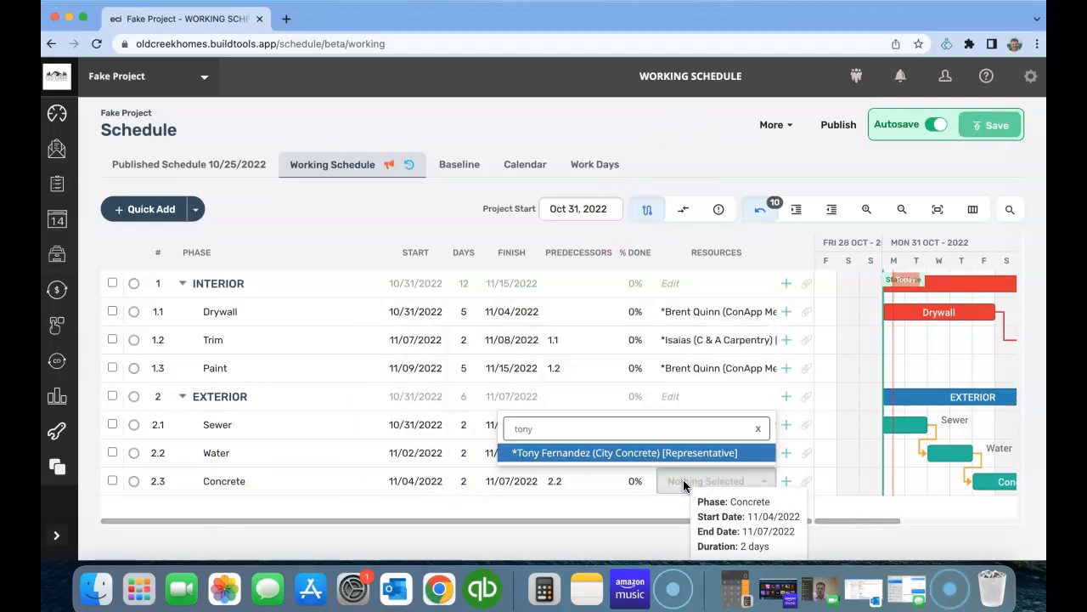
pyautogui.click(757, 455)
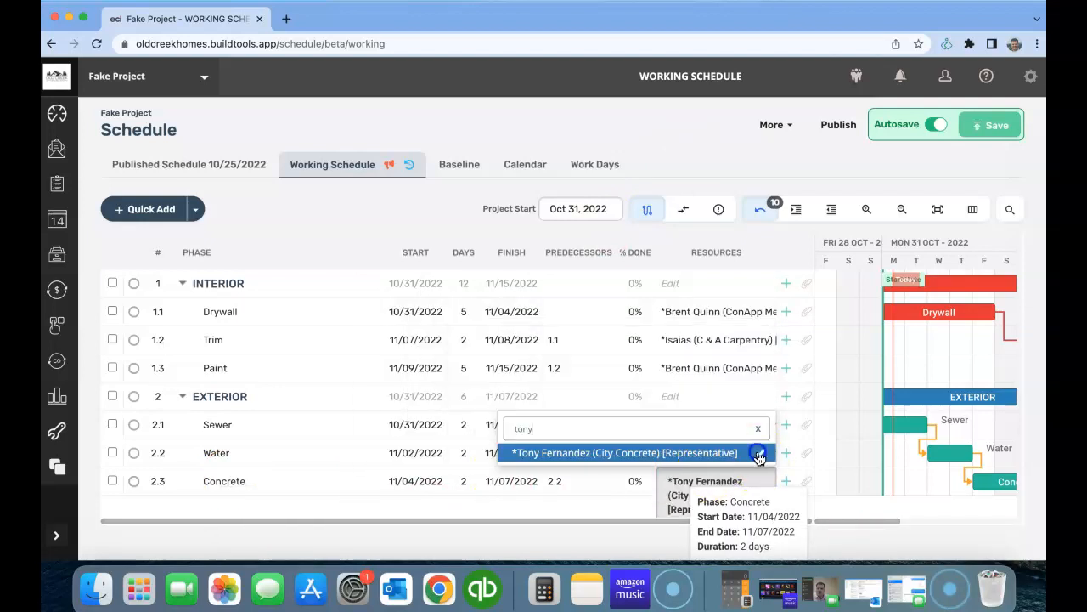
pyautogui.click(681, 121)
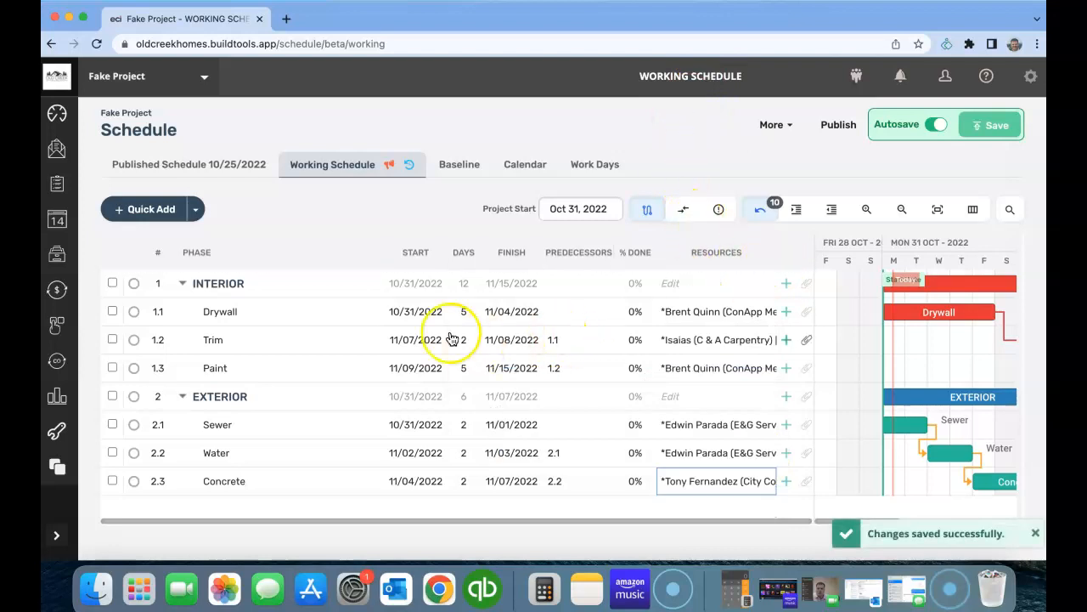
pyautogui.moveTo(381, 252); pyautogui.dragTo(292, 255)
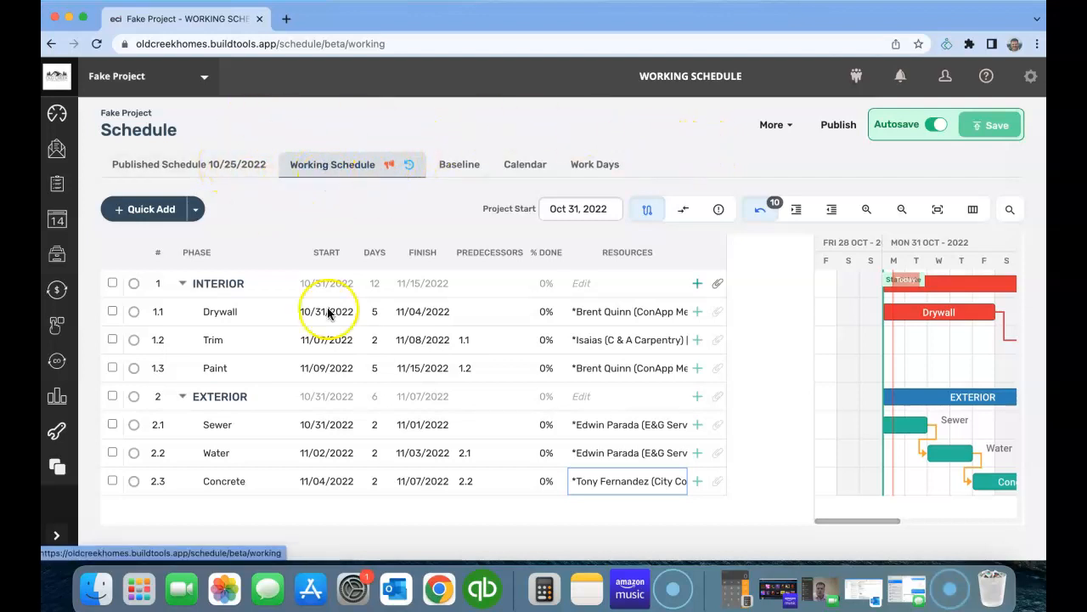
pyautogui.moveTo(327, 360)
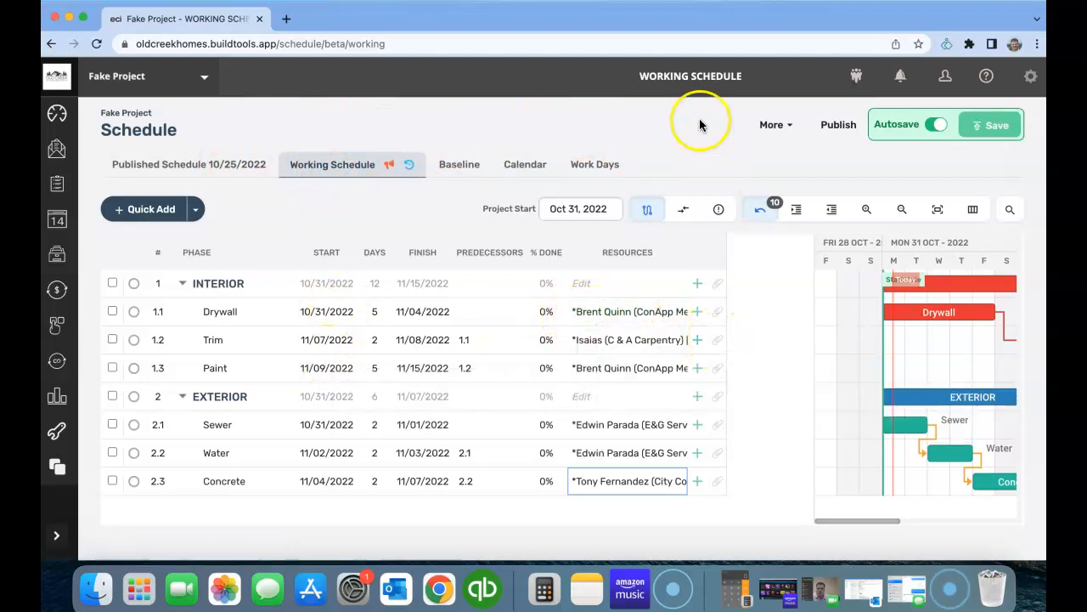
pyautogui.click(433, 42)
pyautogui.click(459, 82)
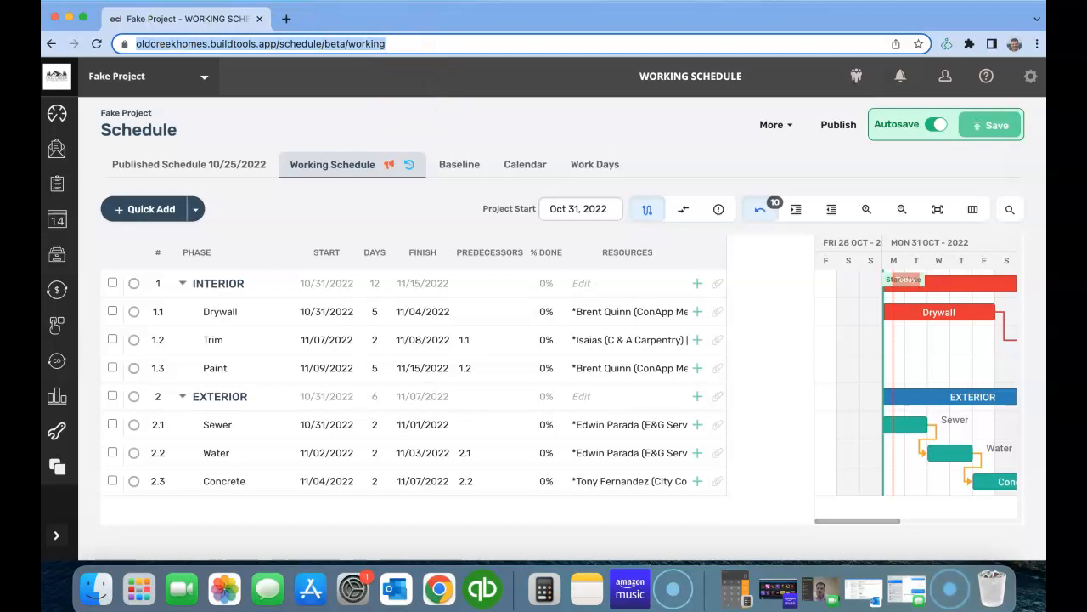
pyautogui.press('super+Tab')
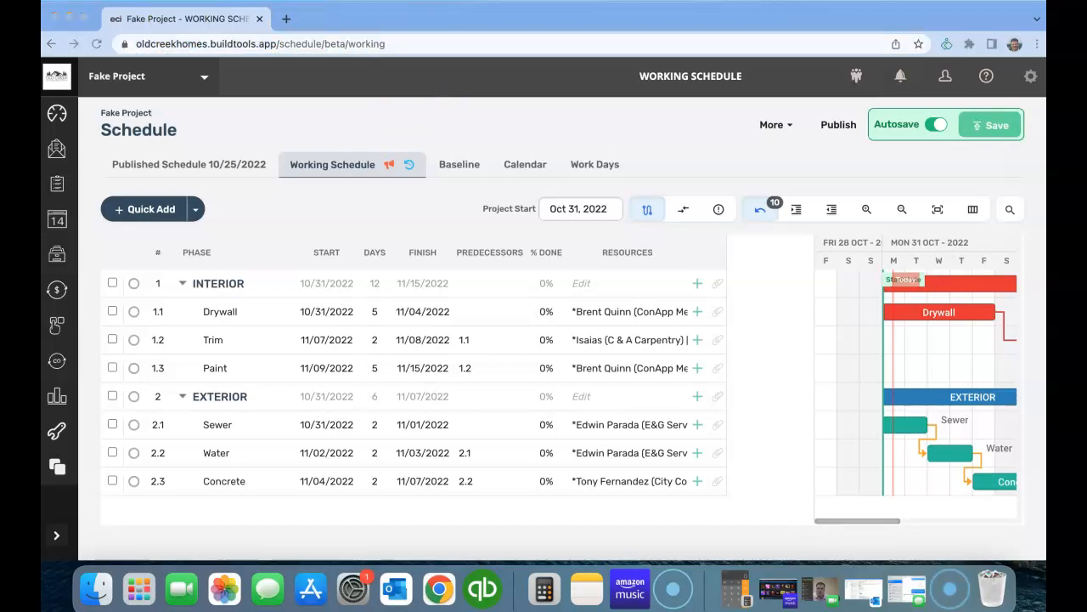
pyautogui.click(696, 136)
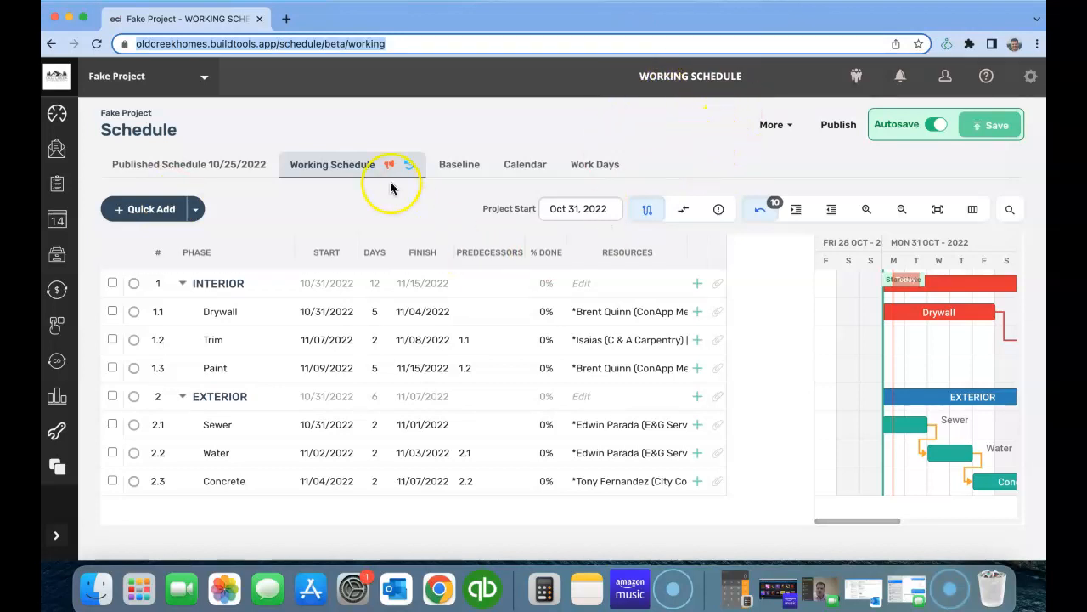
# Select subcontractor notifications for resources assigned in the coming weeks in the publish options, close them unsent, and inspect the Drywall subphase's resource.
pyautogui.click(840, 125)
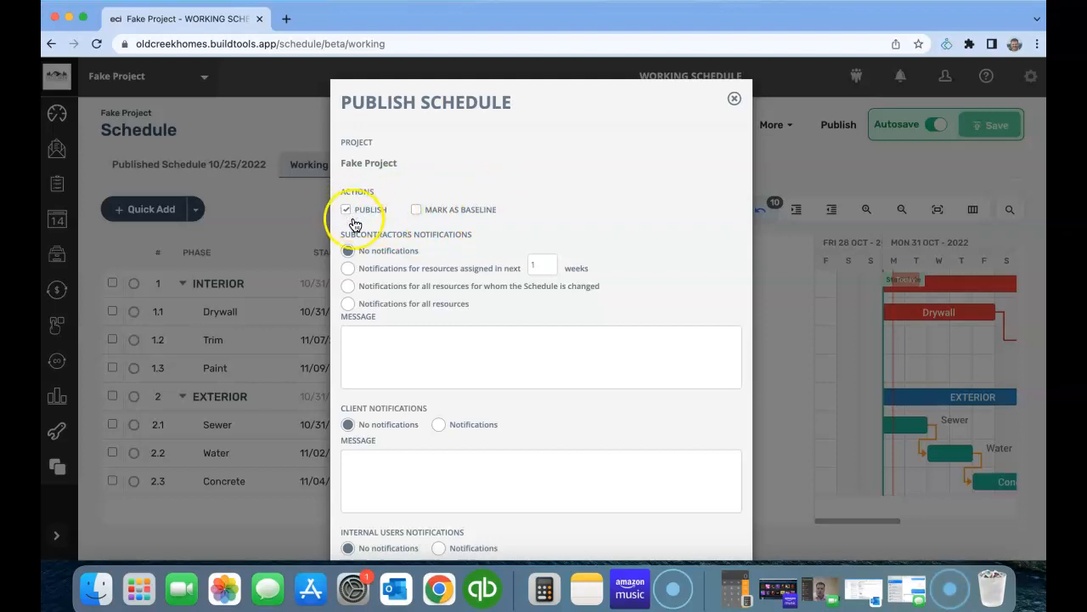
pyautogui.click(348, 272)
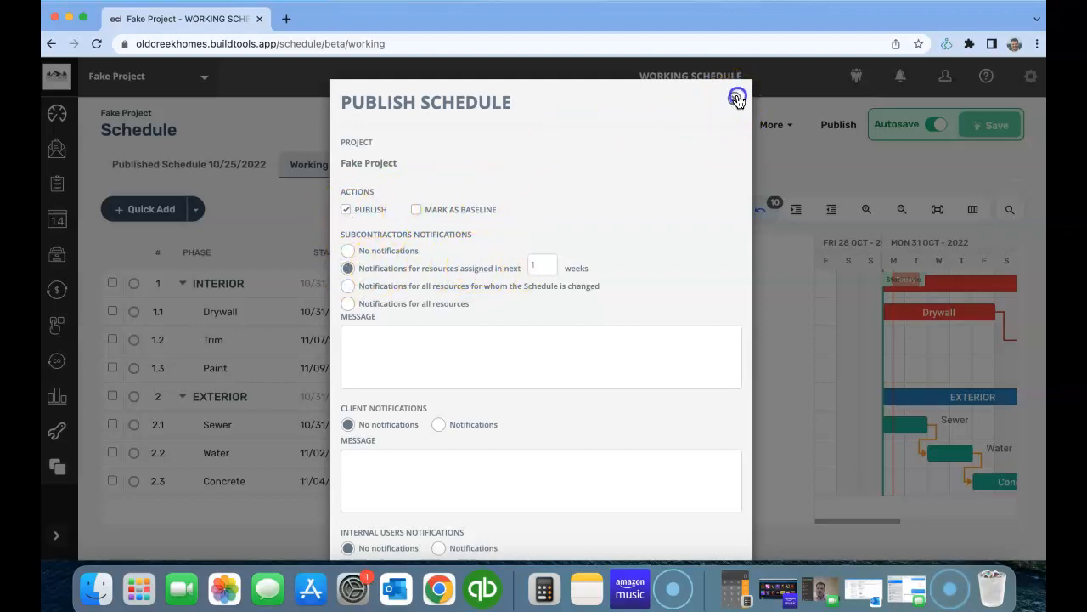
pyautogui.click(735, 98)
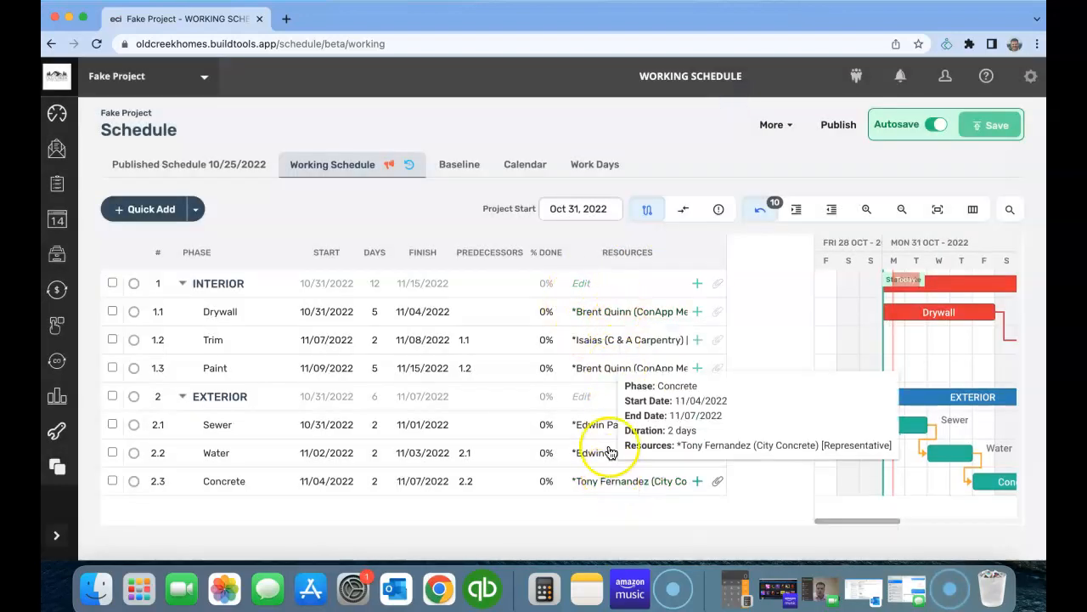
pyautogui.moveTo(621, 314)
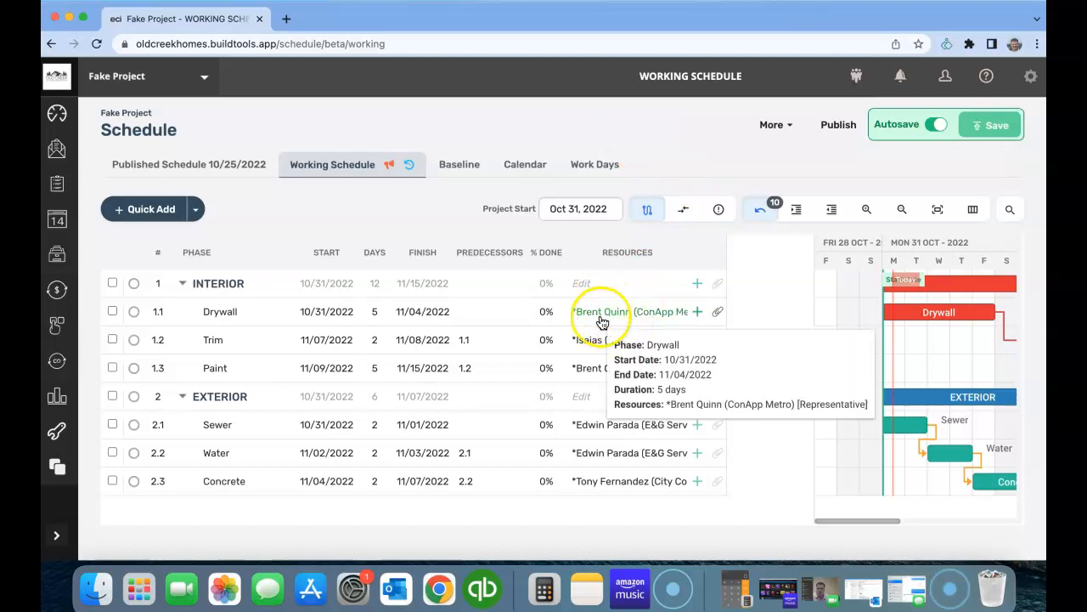
# Set the publish options to notify resources assigned in the next 3 weeks and internal users, review them, and close without sending.
pyautogui.click(838, 125)
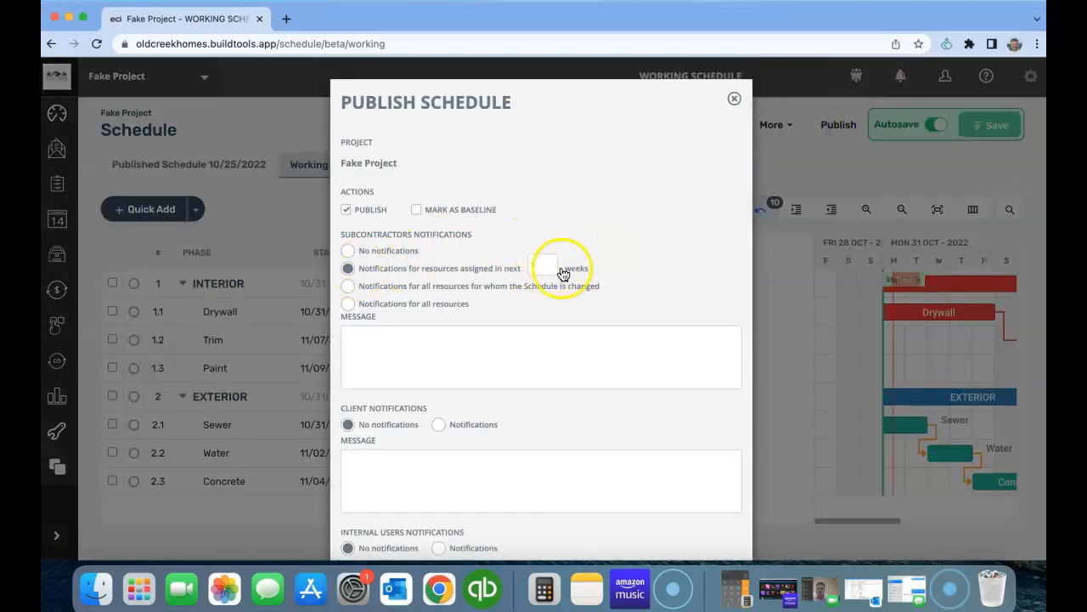
pyautogui.click(551, 266)
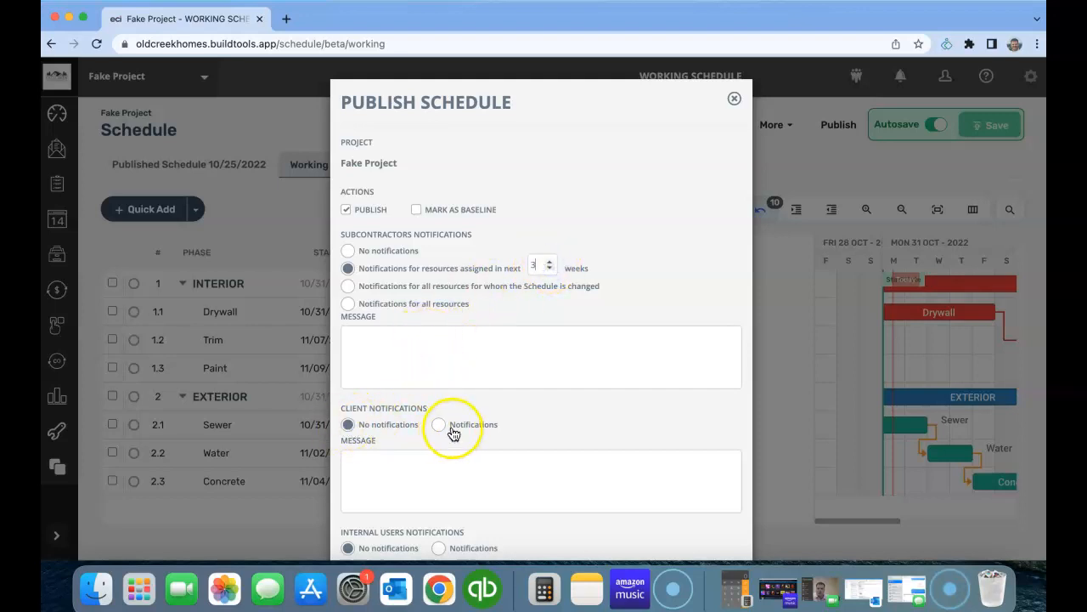
pyautogui.scroll(-4, 430, 366)
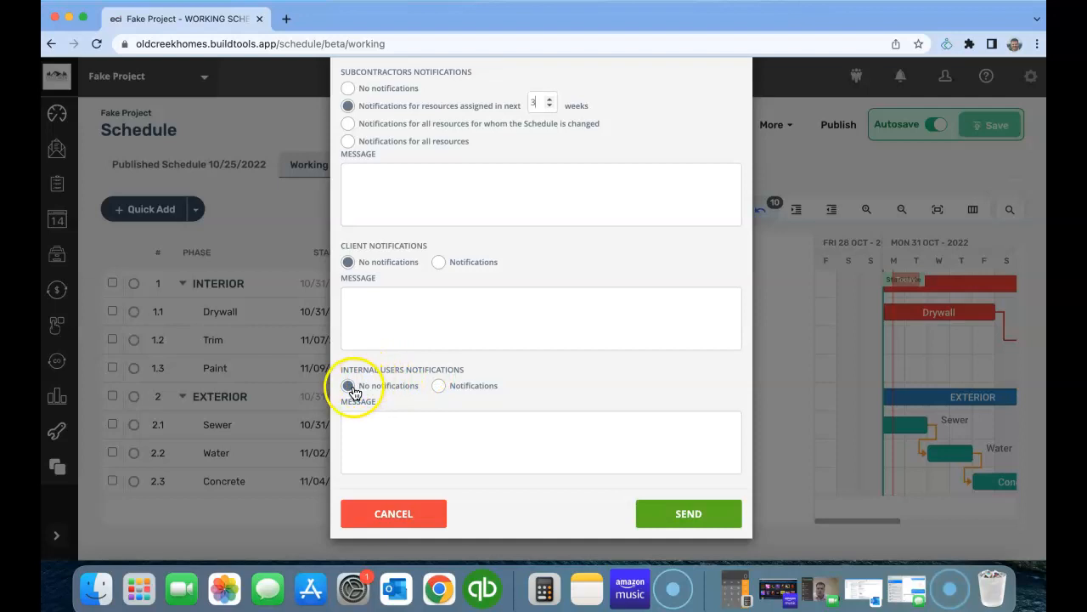
pyautogui.click(440, 387)
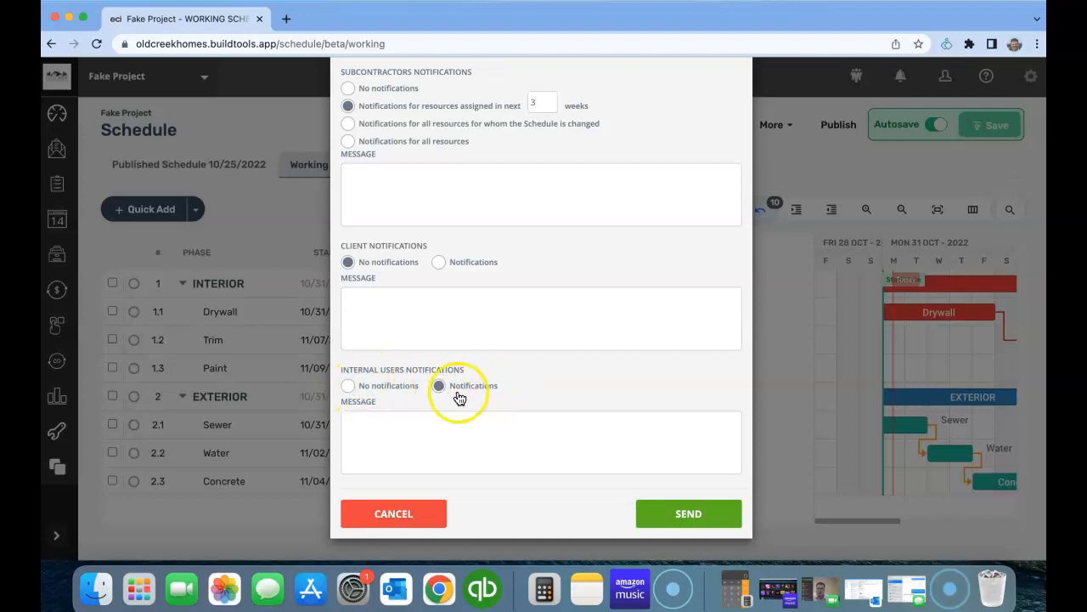
pyautogui.scroll(4, 571, 299)
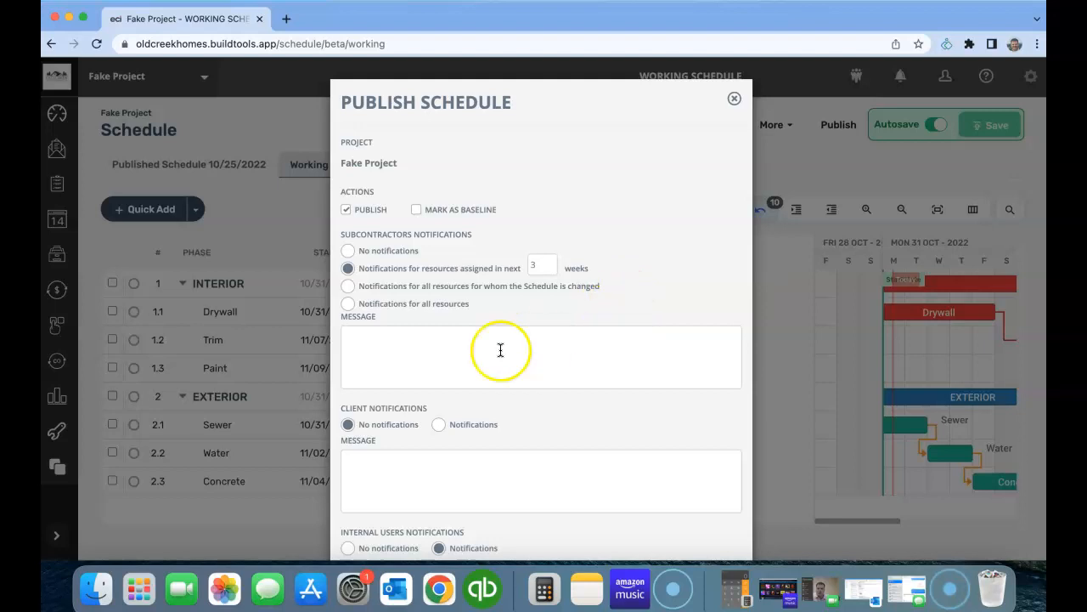
pyautogui.scroll(-4, 507, 354)
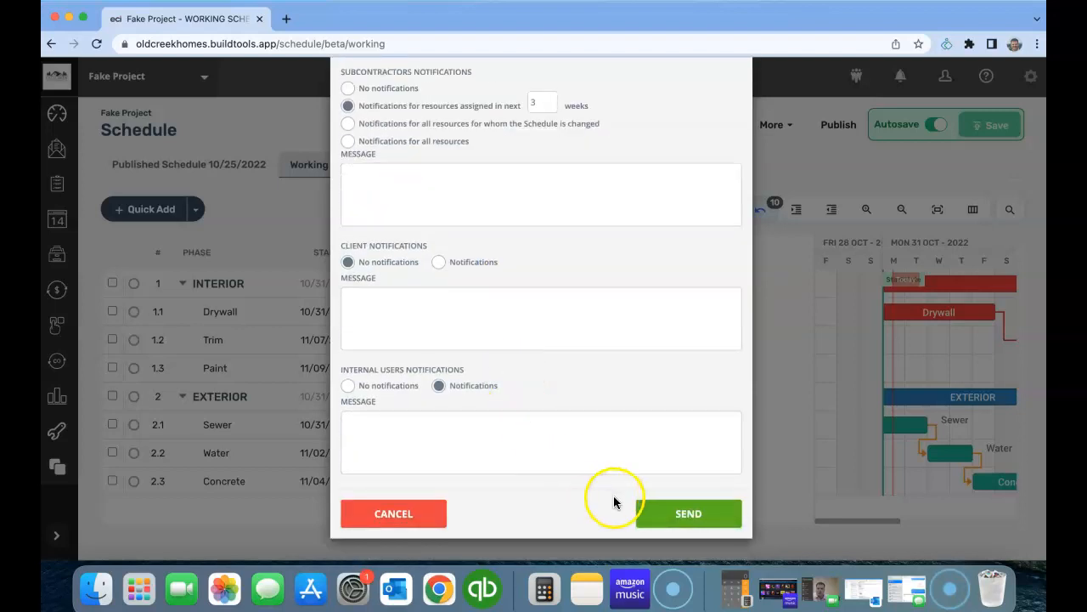
pyautogui.scroll(4, 710, 144)
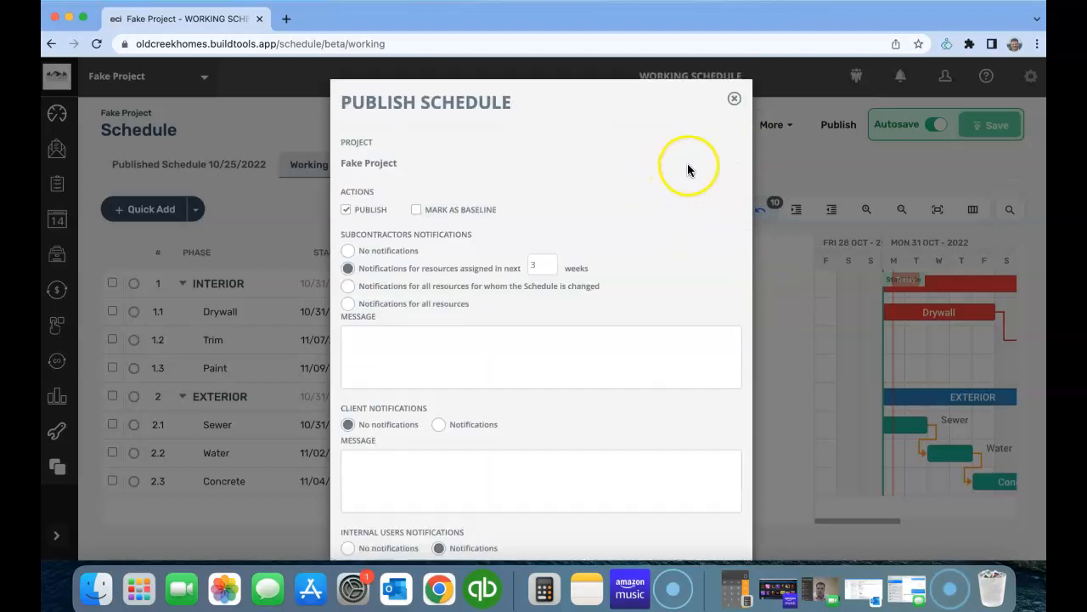
pyautogui.click(736, 101)
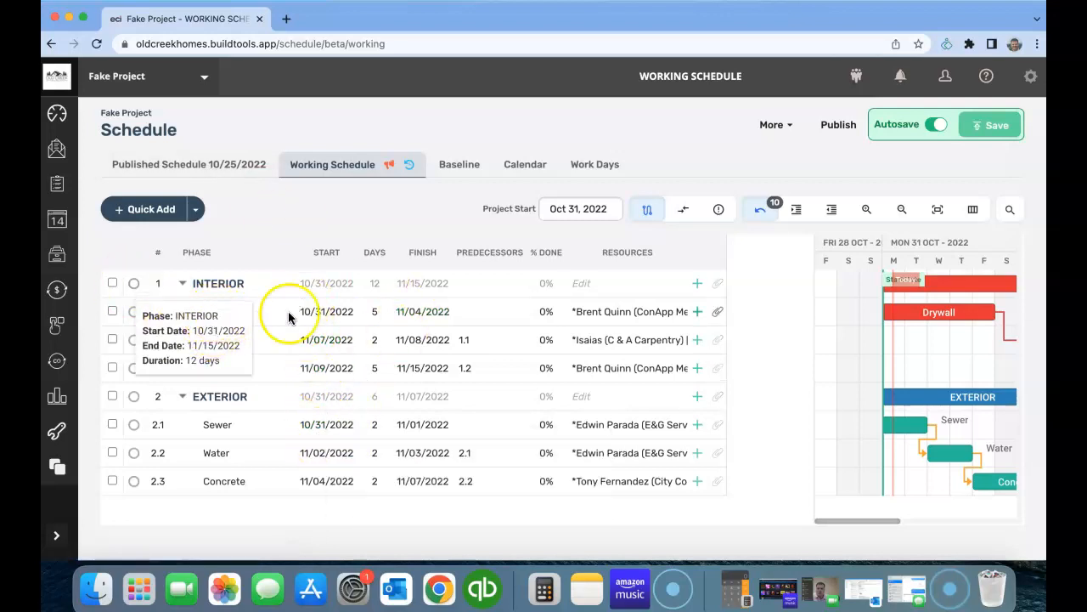
pyautogui.moveTo(420, 312); pyautogui.dragTo(272, 226)
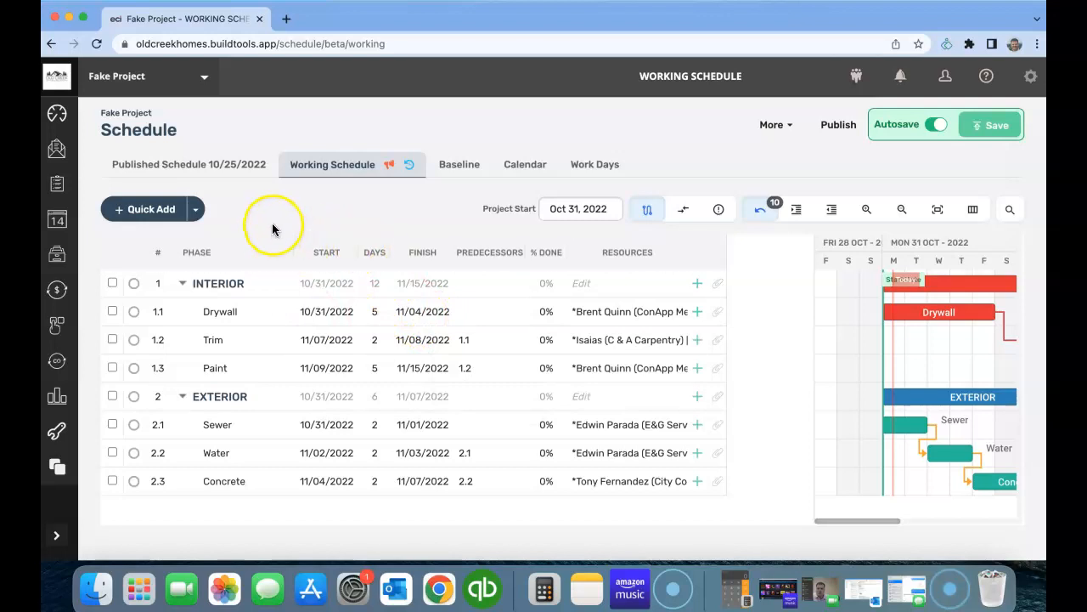